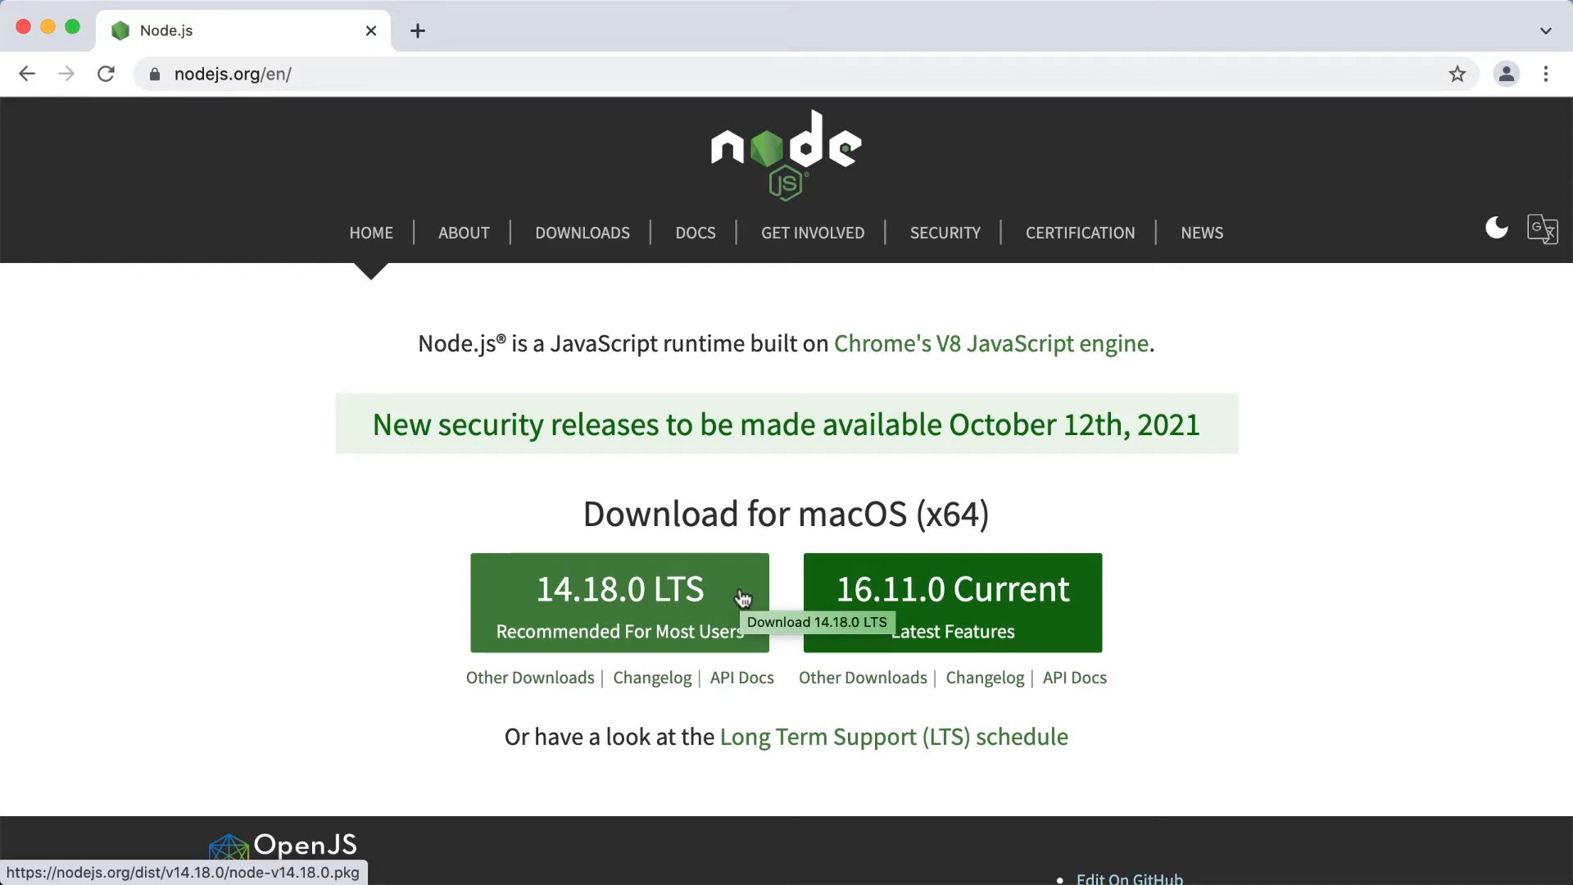
View the LTS release schedule and the statuses of v14 Active LTS, v12 Maintenance, v16 Current.
click(825, 740)
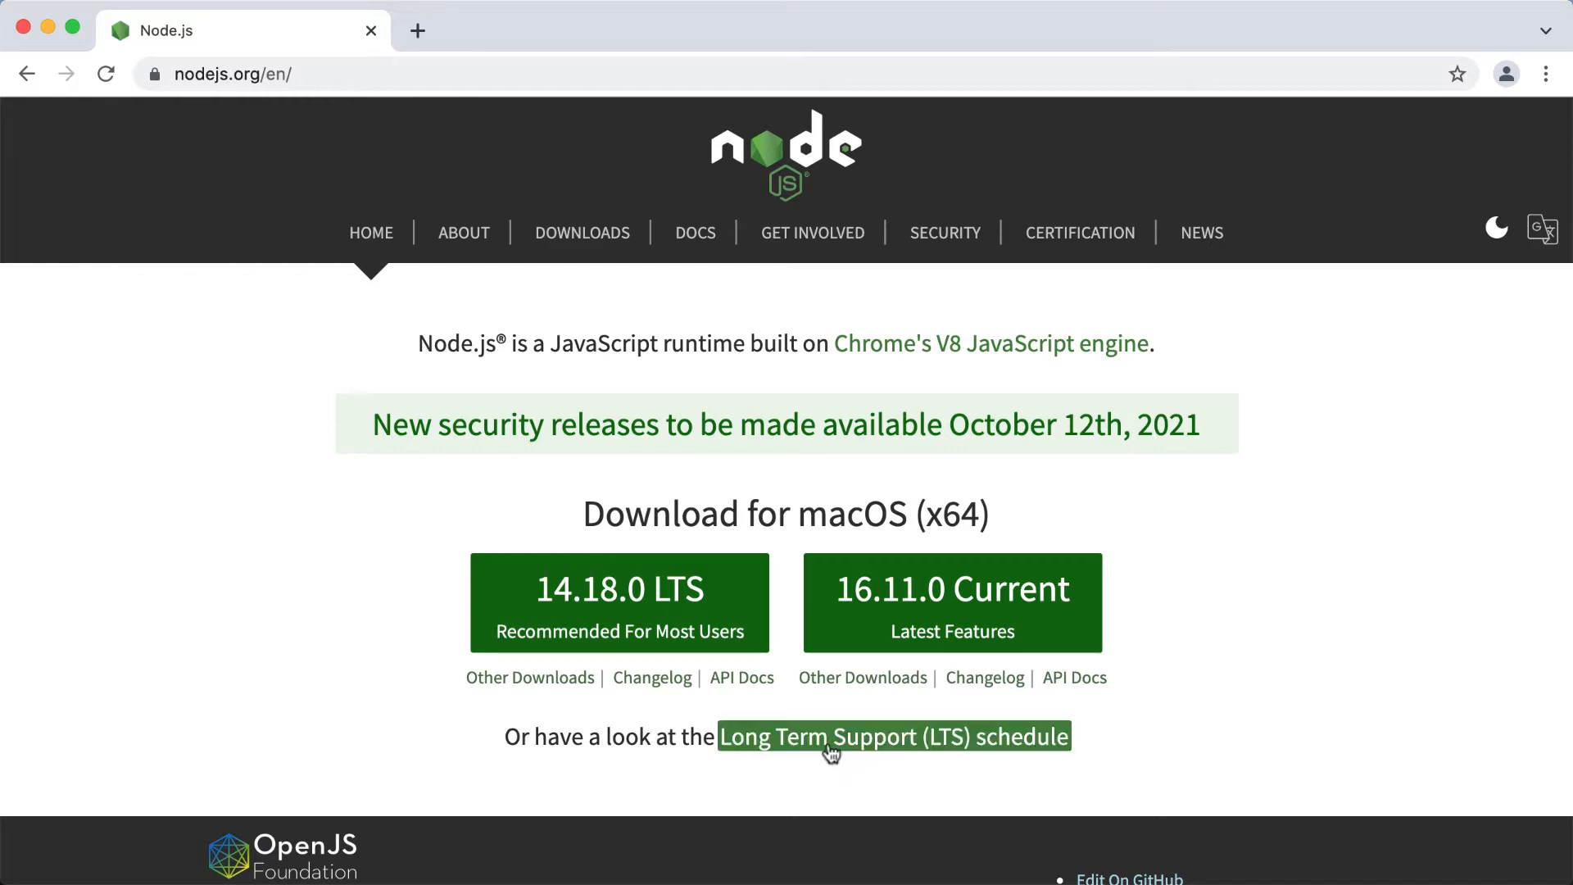
scroll(830, 752, down, 4)
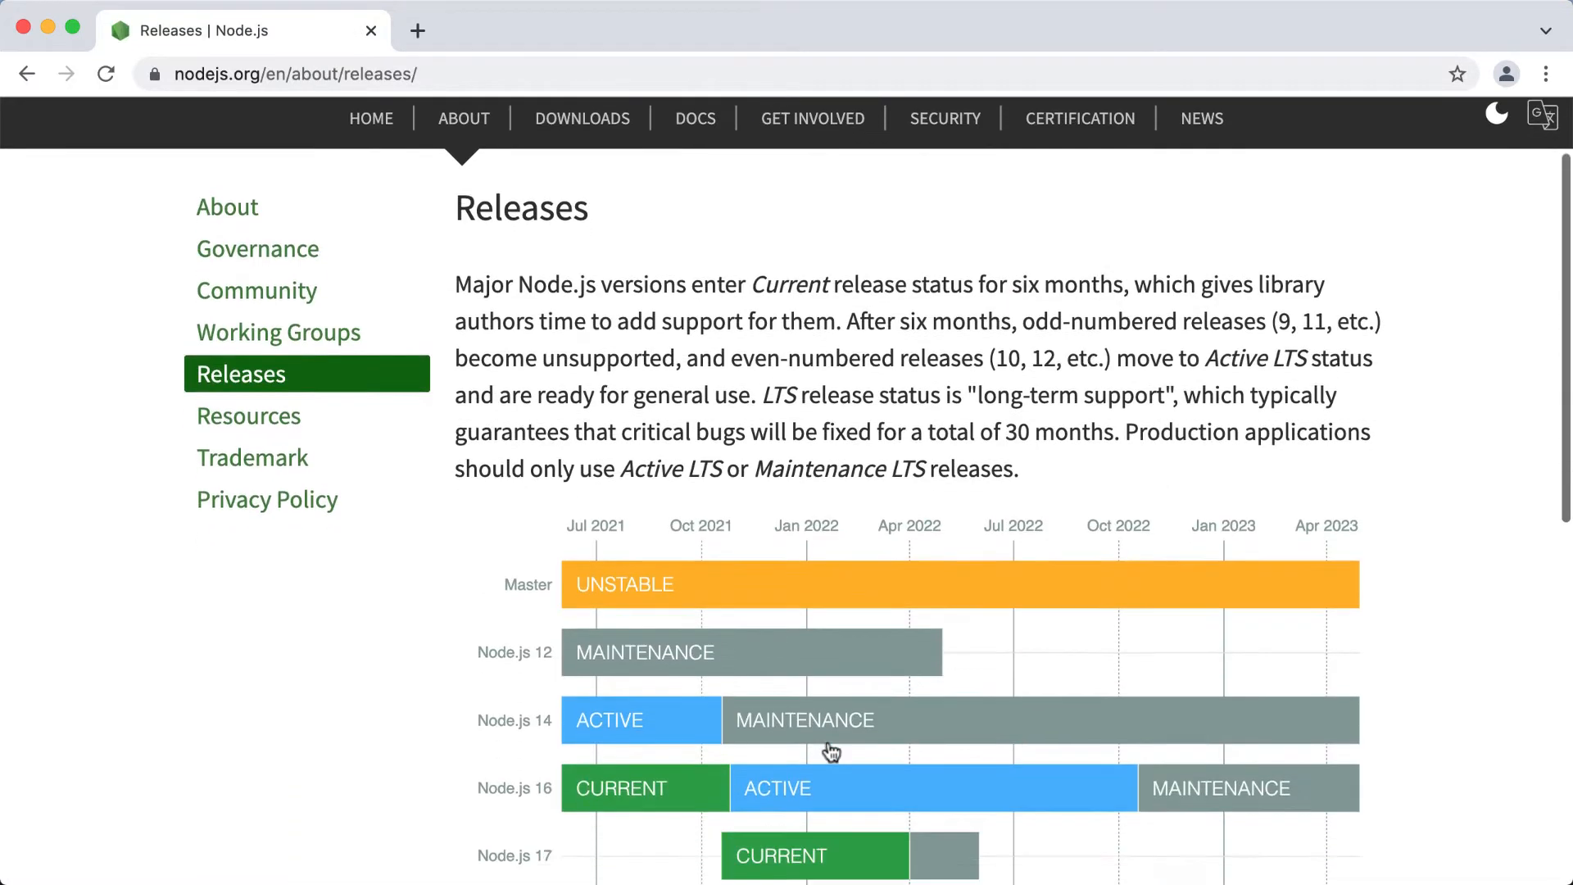
scroll(861, 615, down, 4)
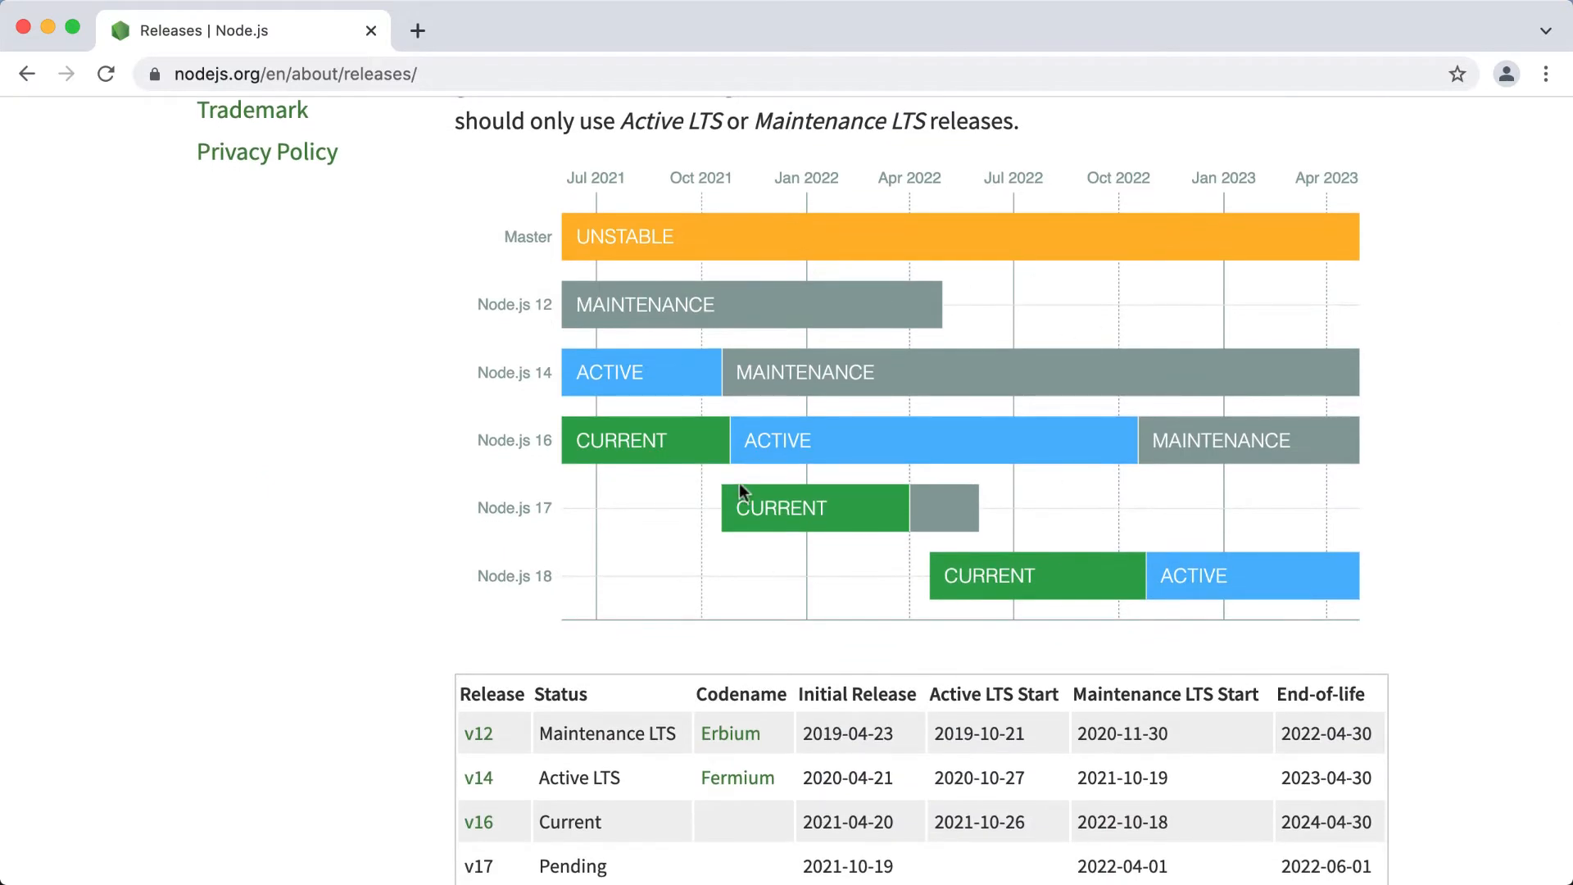
scroll(739, 483, down, 3)
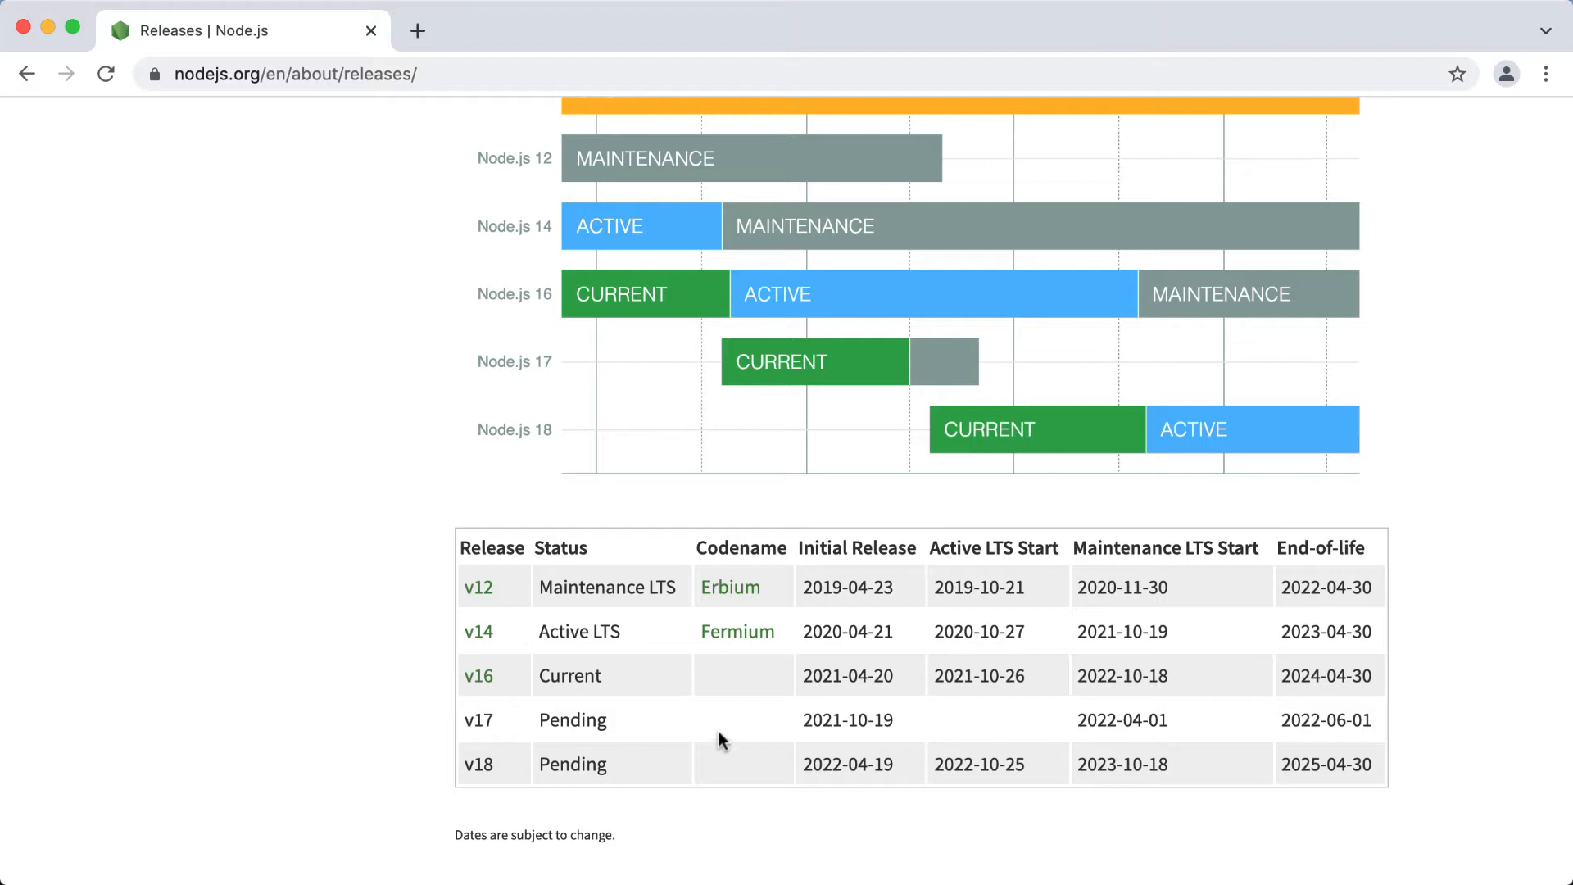
drag(539, 631, 636, 632)
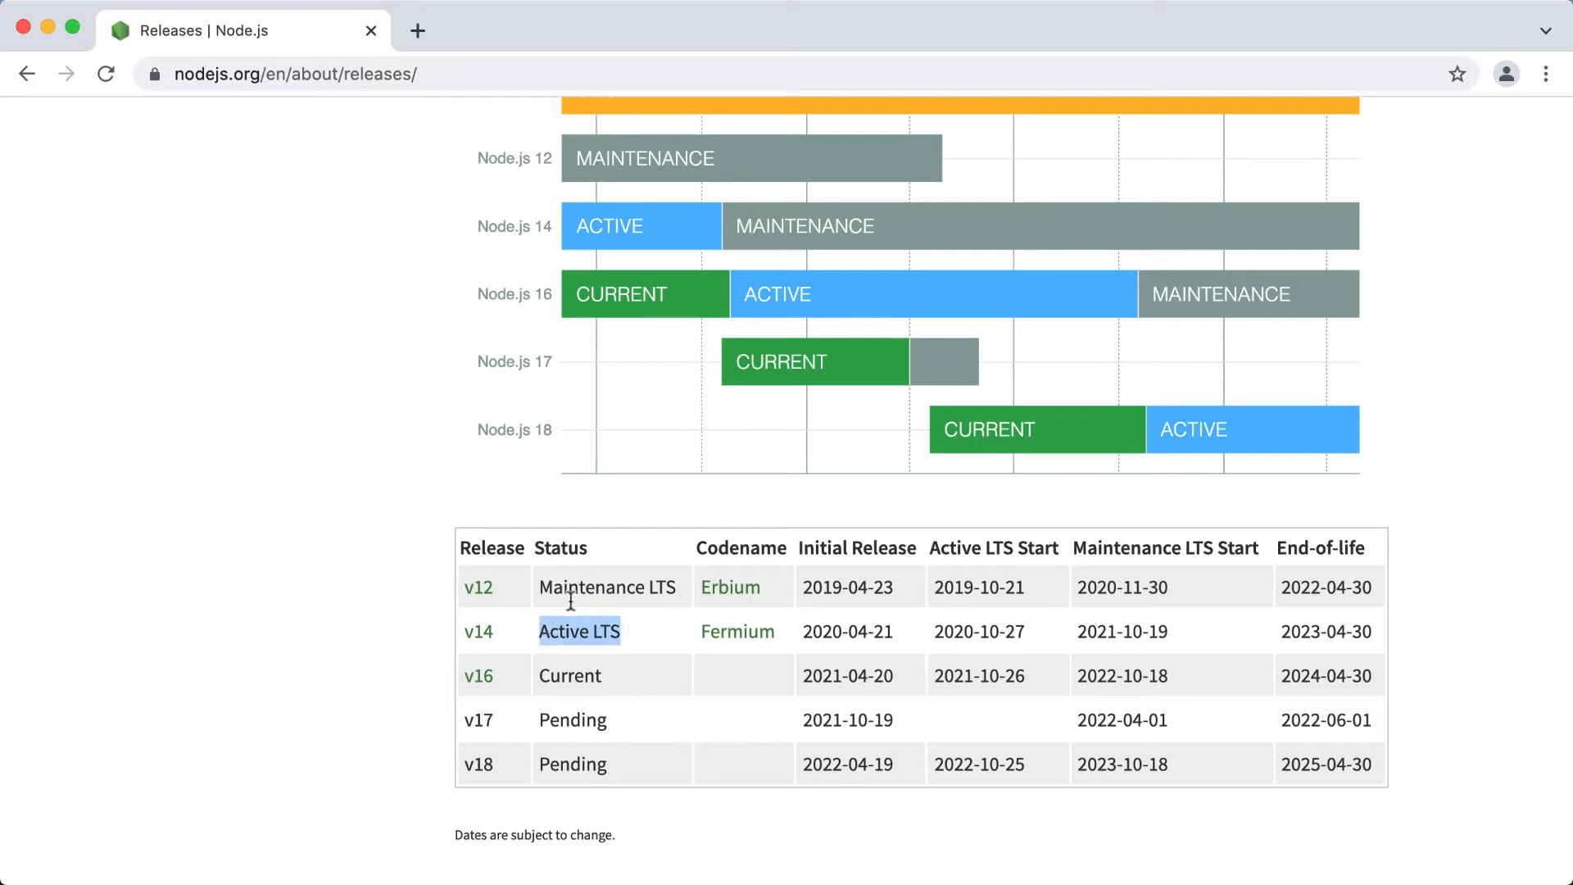
drag(539, 586, 655, 586)
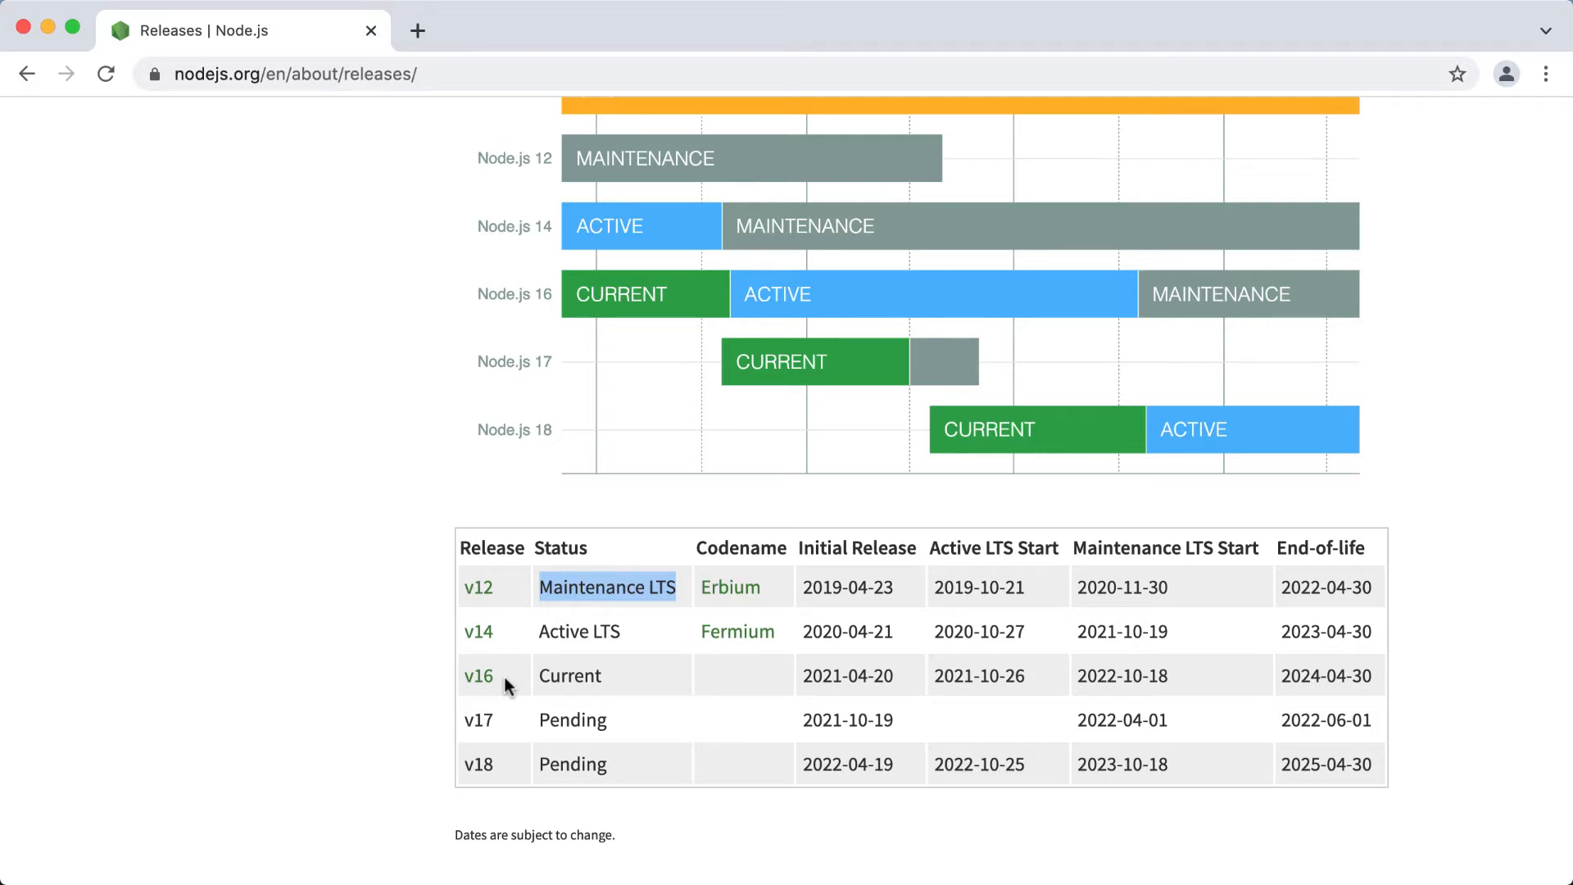
drag(539, 677, 609, 678)
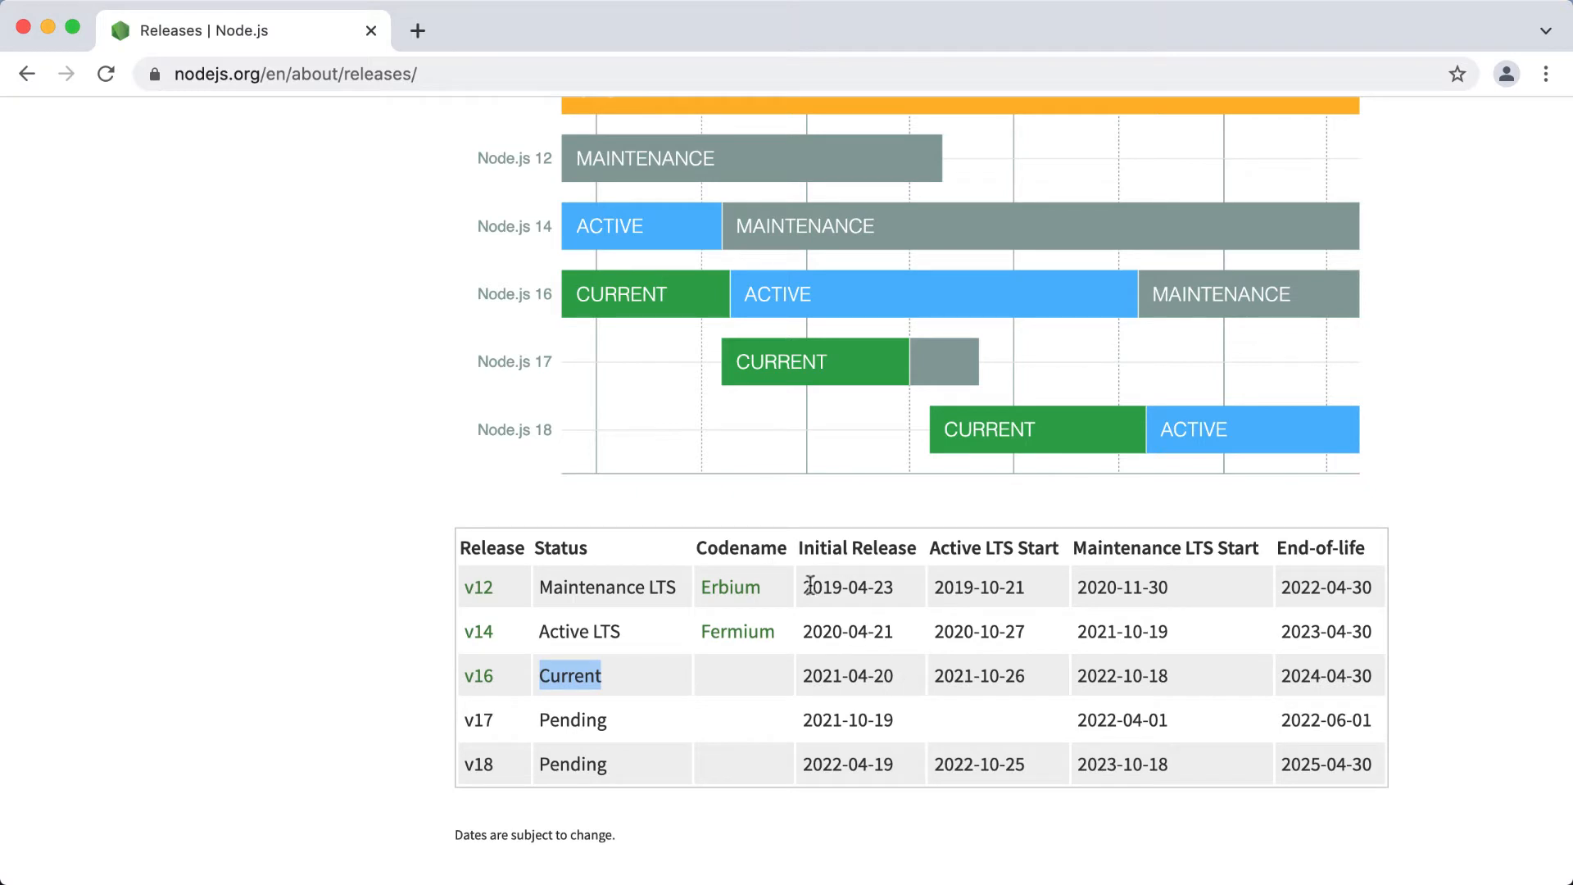
Review v16's Active LTS start 2021-10-26, Maintenance start 2022-10-18 and end-of-life date.
click(910, 569)
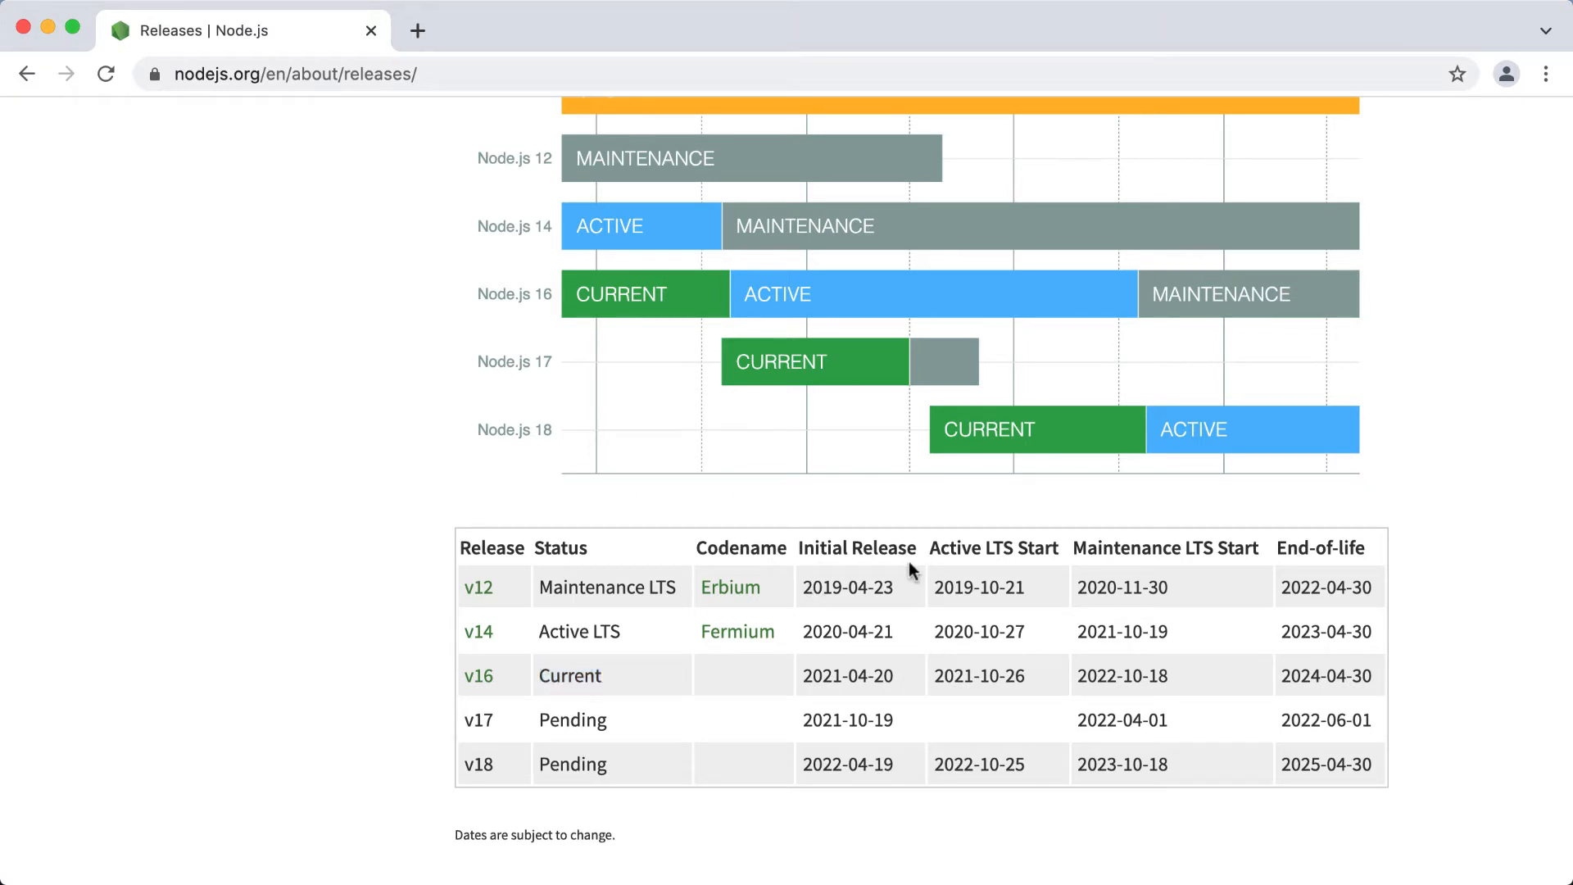
drag(930, 548, 1015, 550)
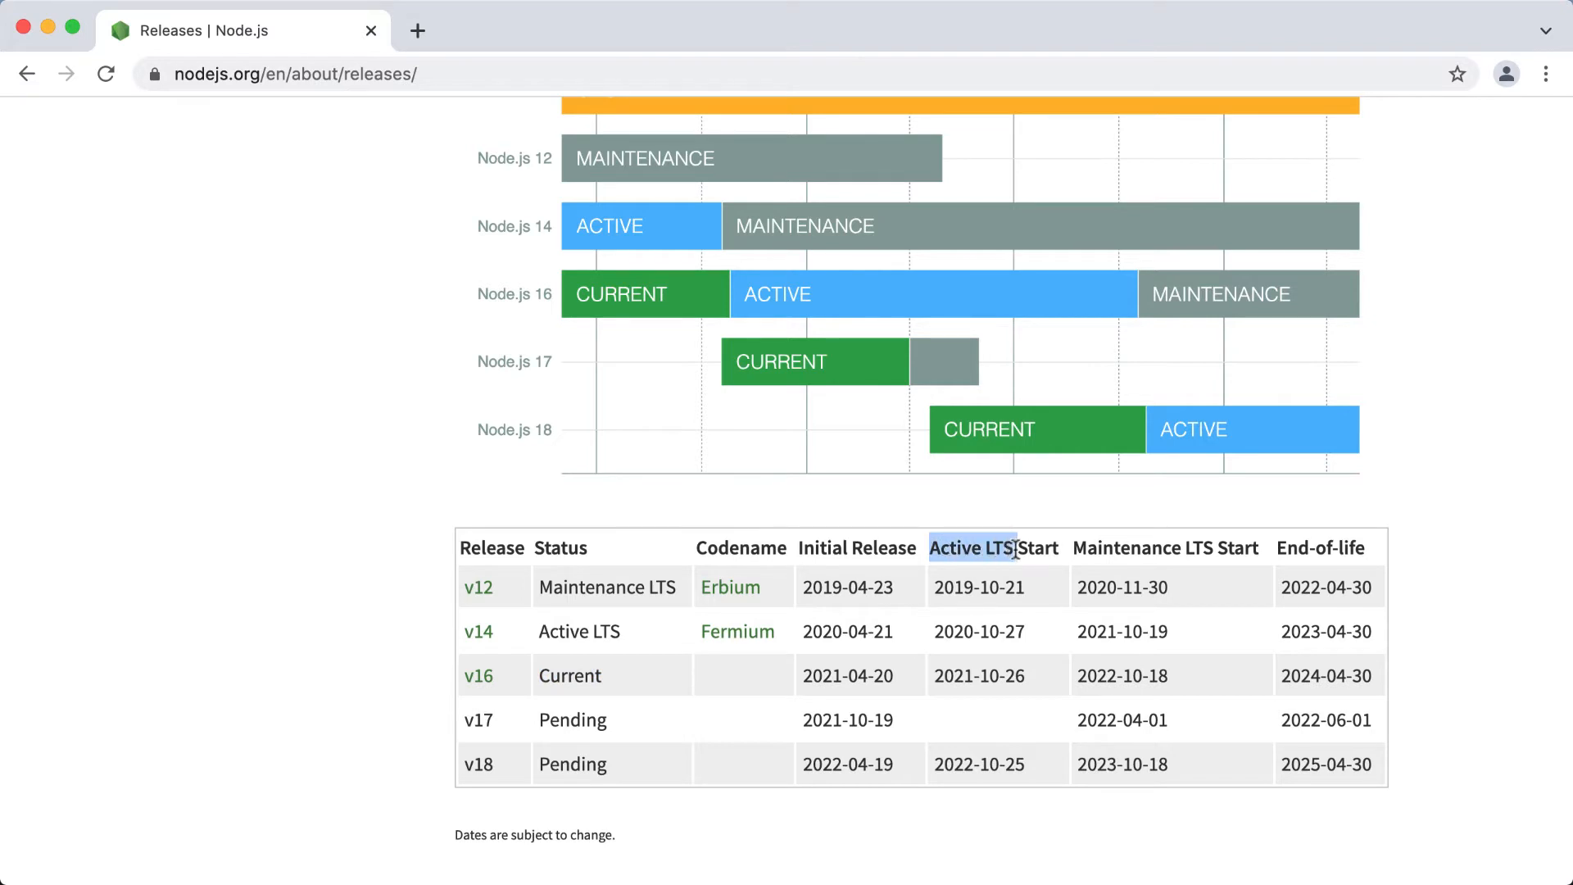
drag(1032, 676, 938, 676)
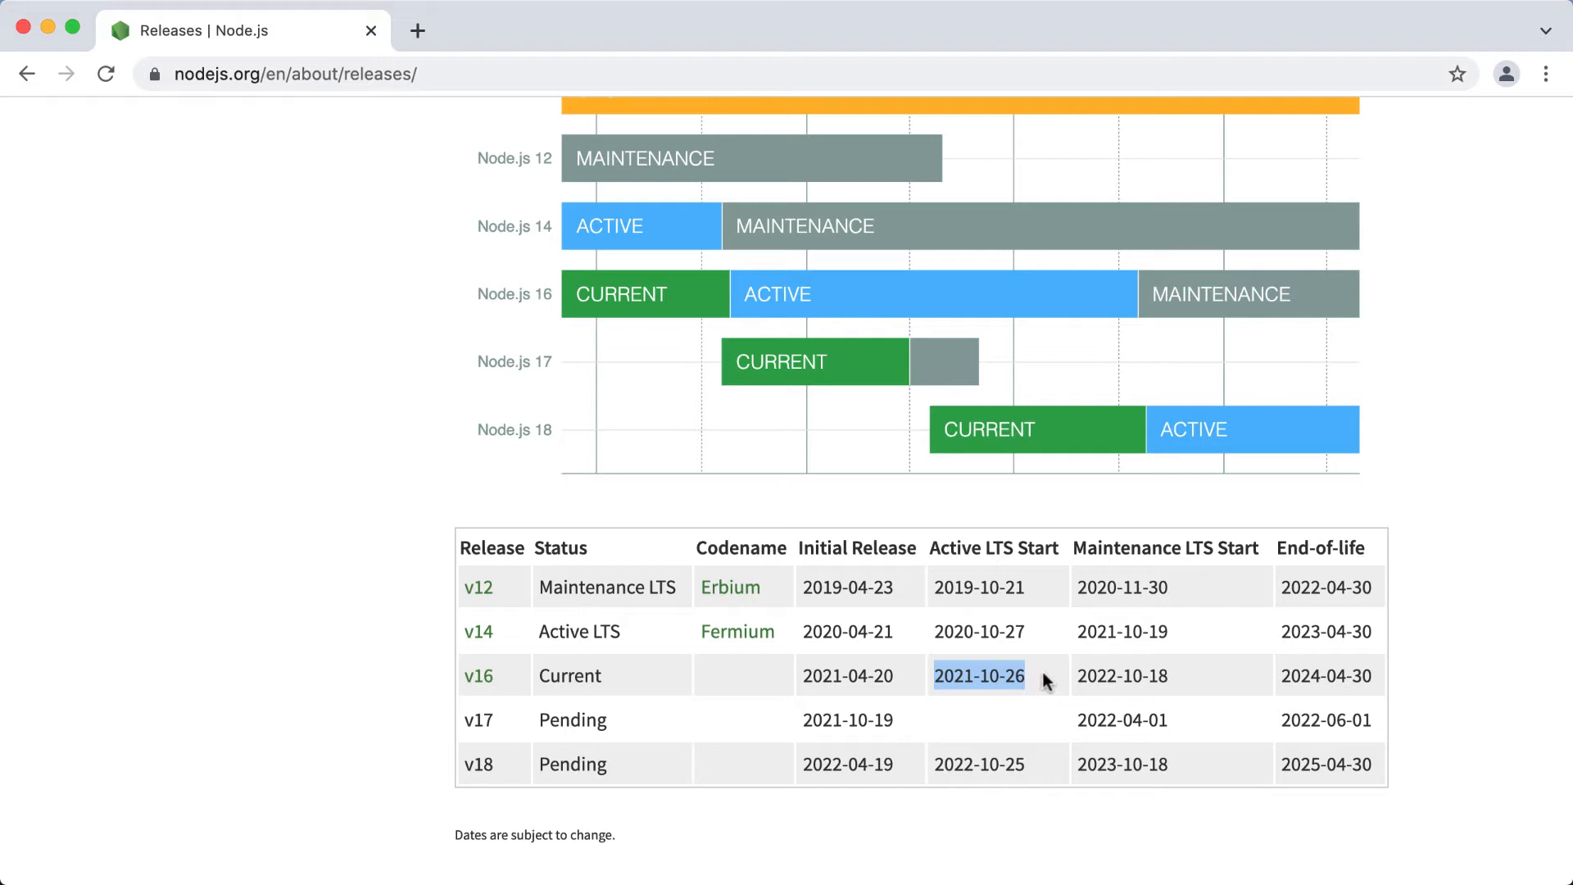
drag(1073, 550, 1211, 549)
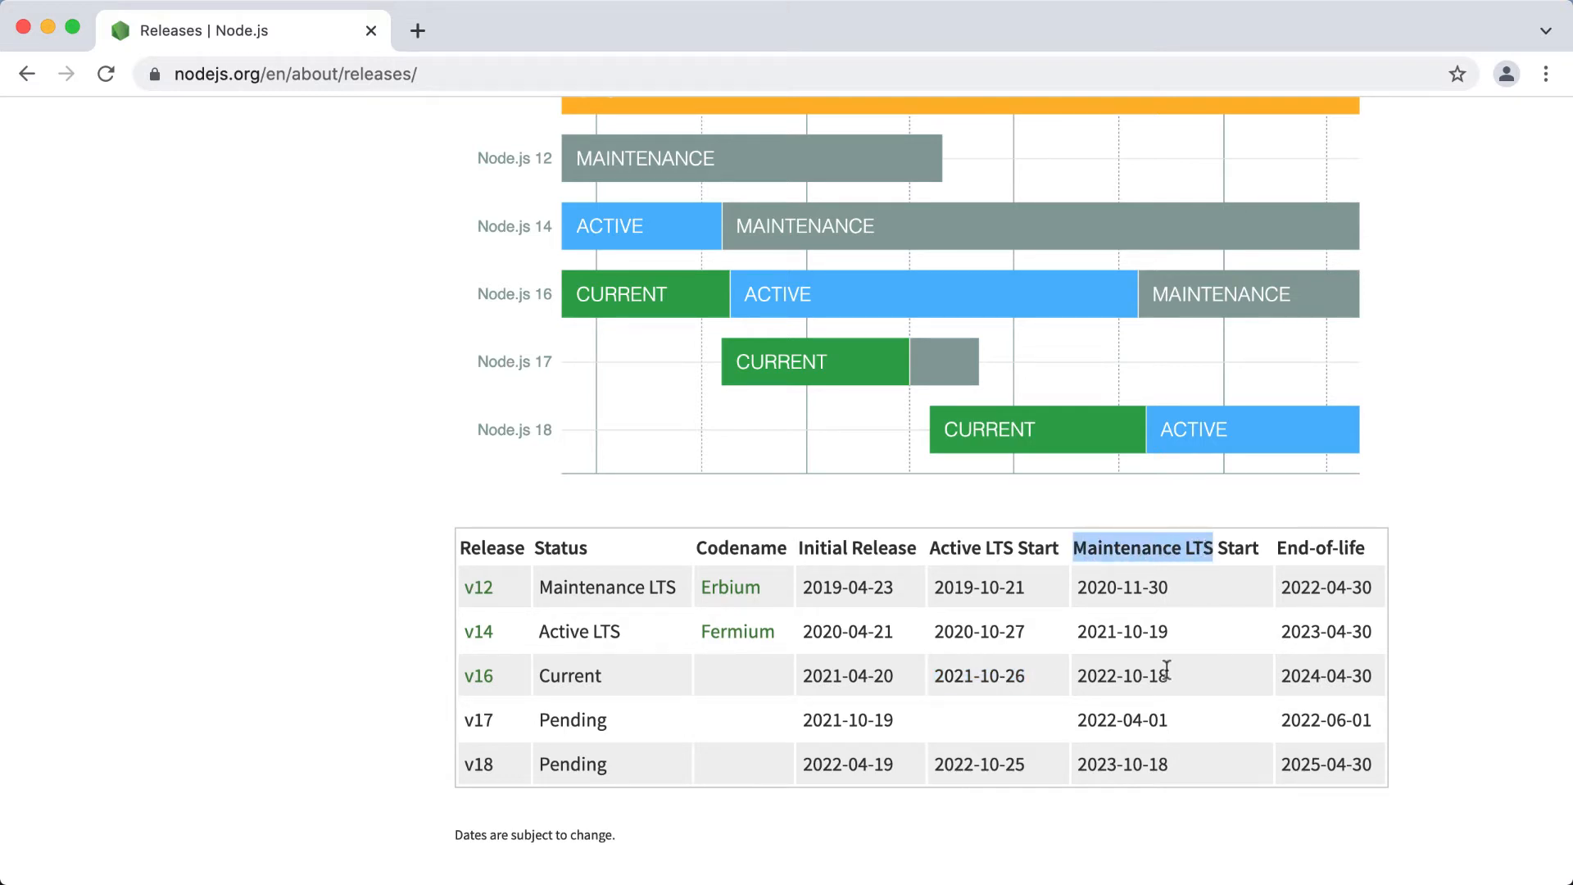
drag(1173, 676, 1075, 679)
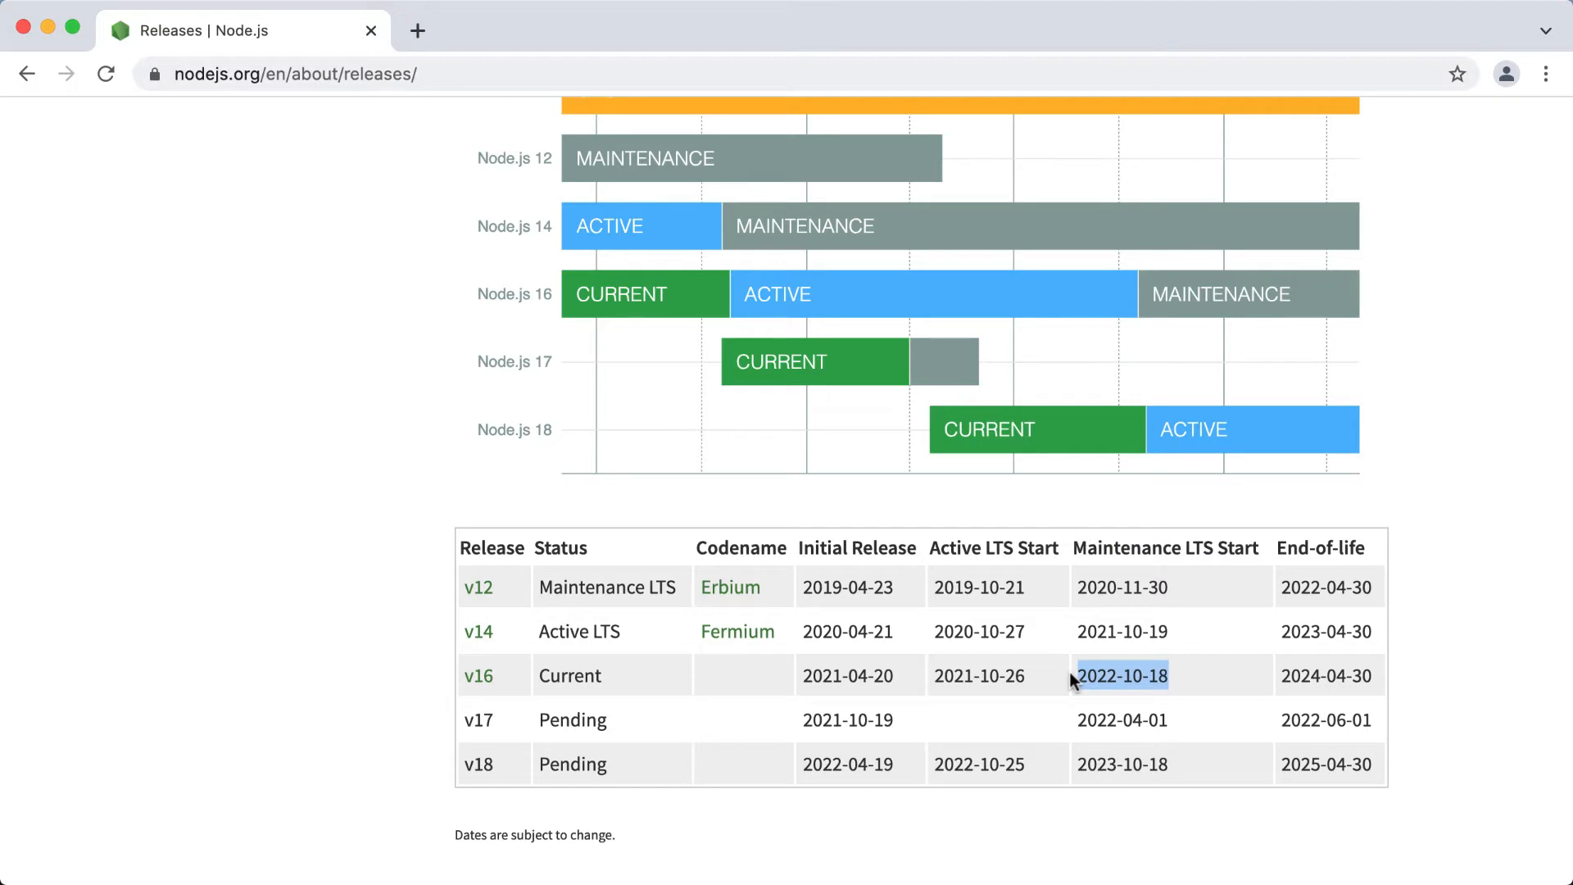
click(1383, 682)
drag(1369, 674, 1287, 675)
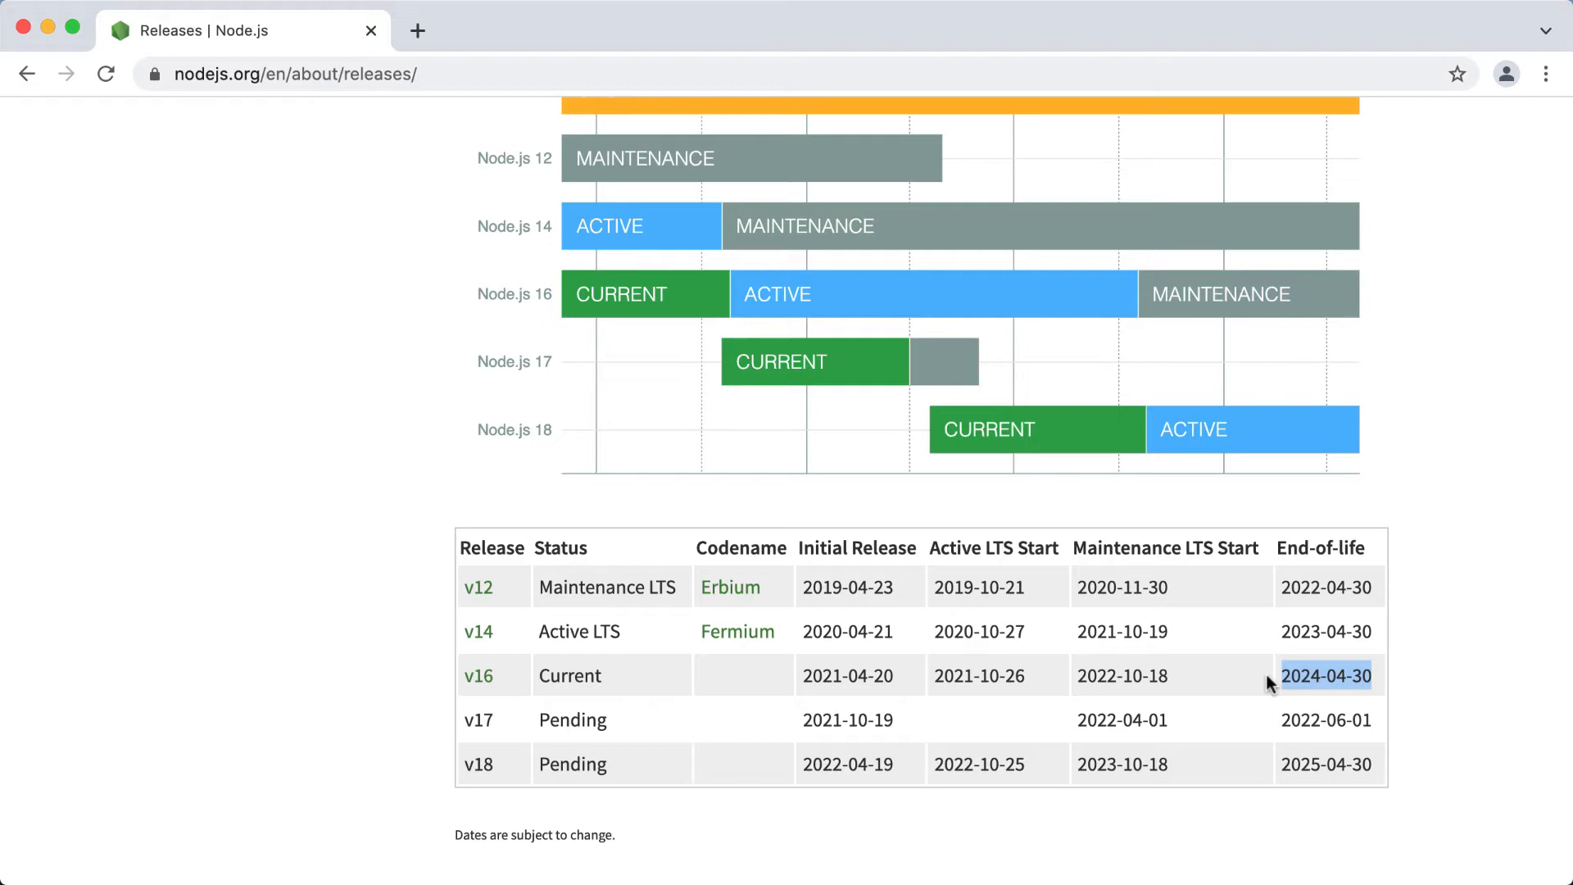
scroll(650, 464, up, 10)
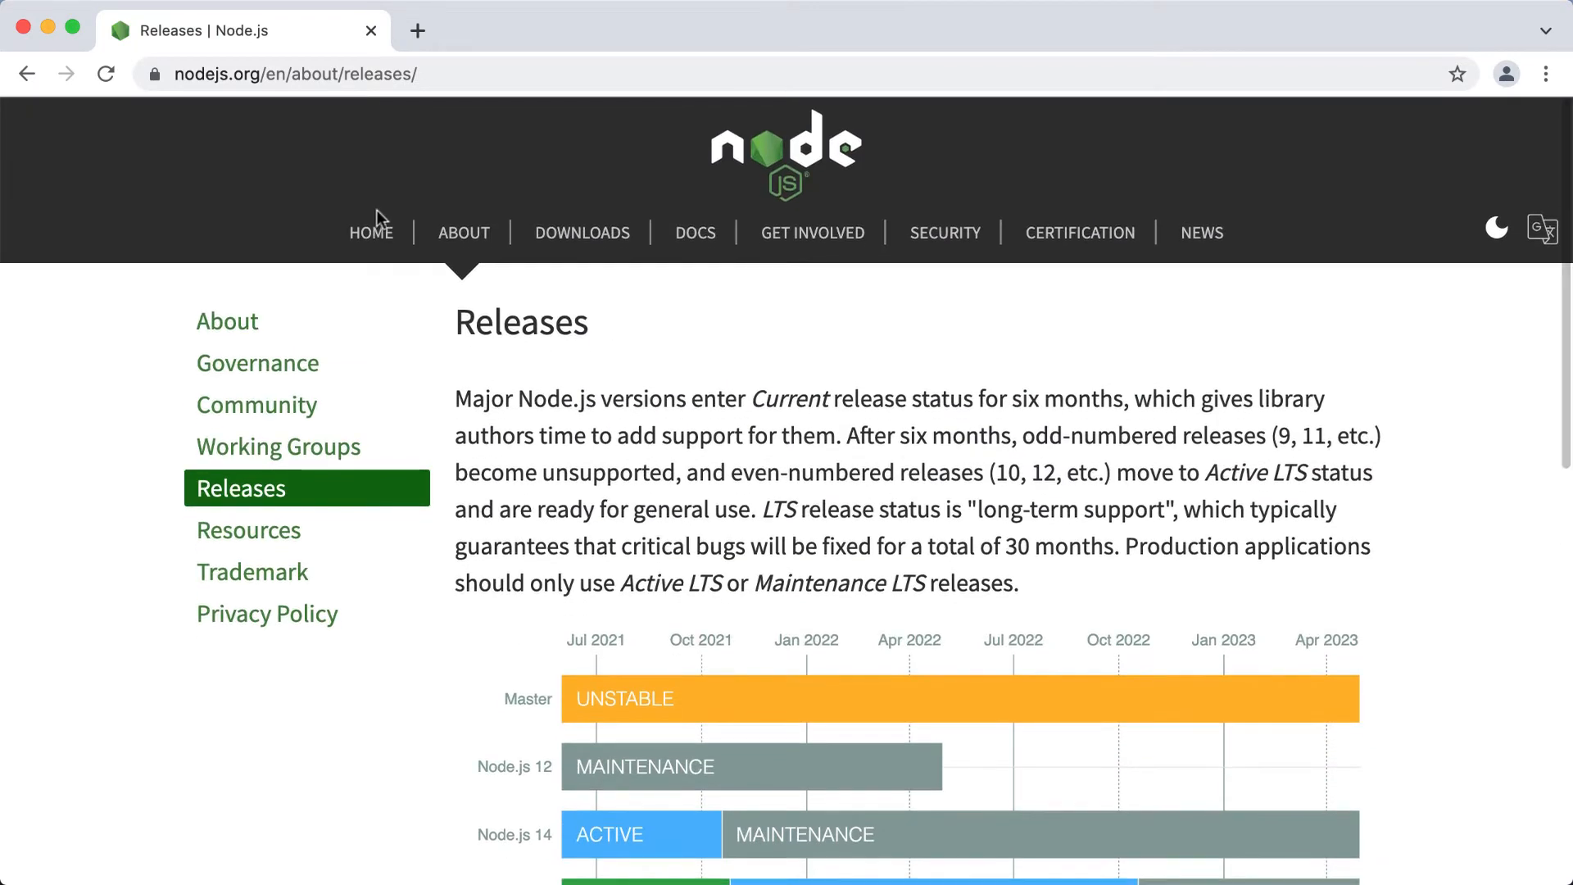
Download the Node.js 14.18.0 LTS macOS package and reveal it in Finder.
click(372, 233)
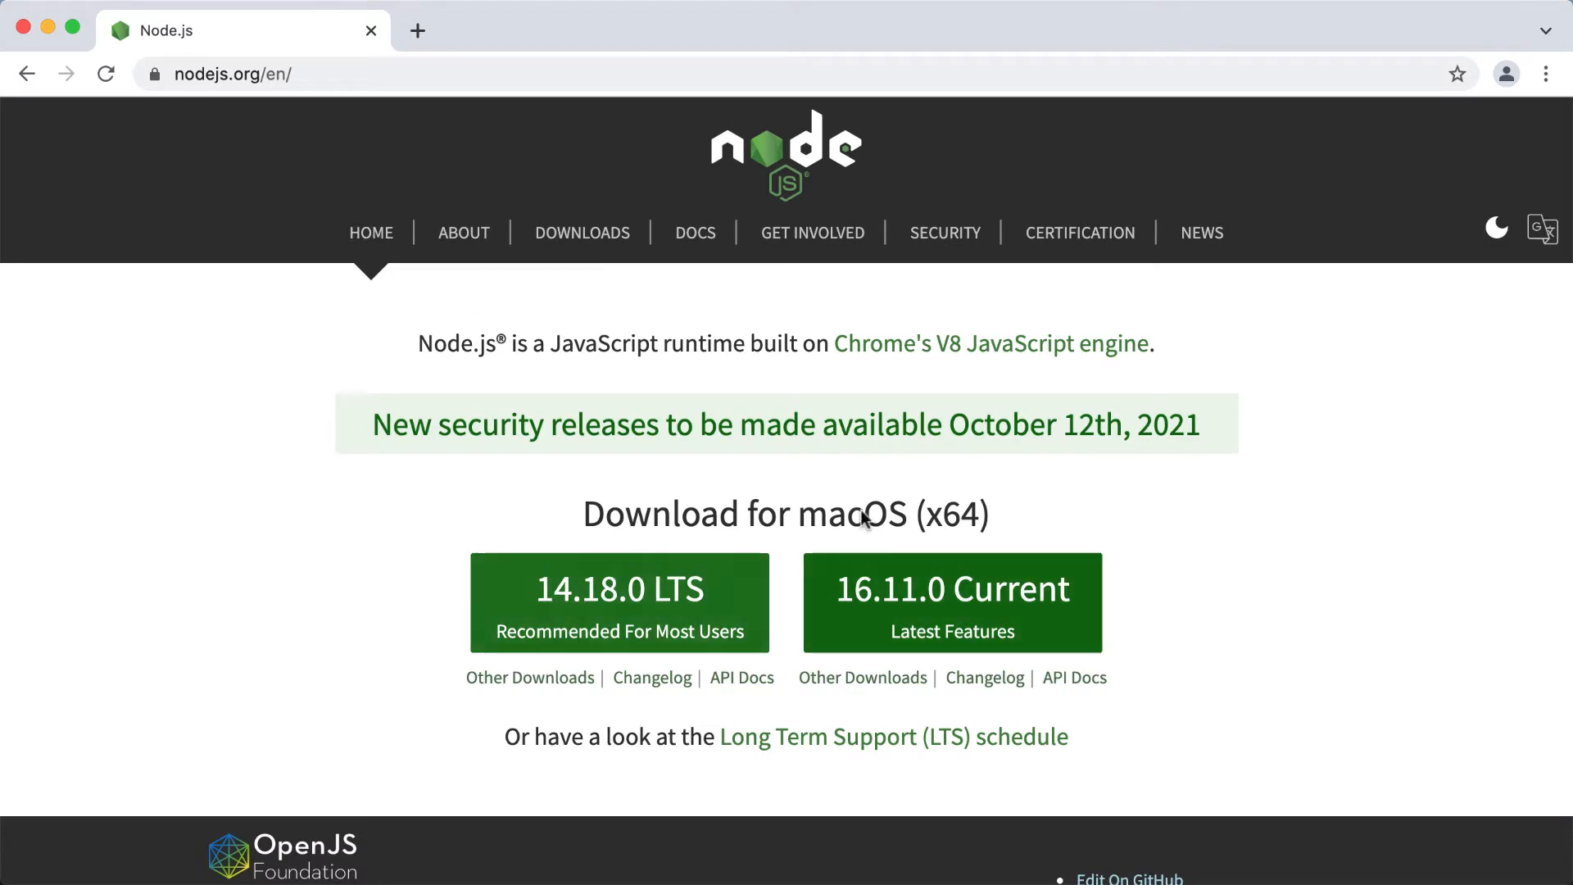
click(692, 592)
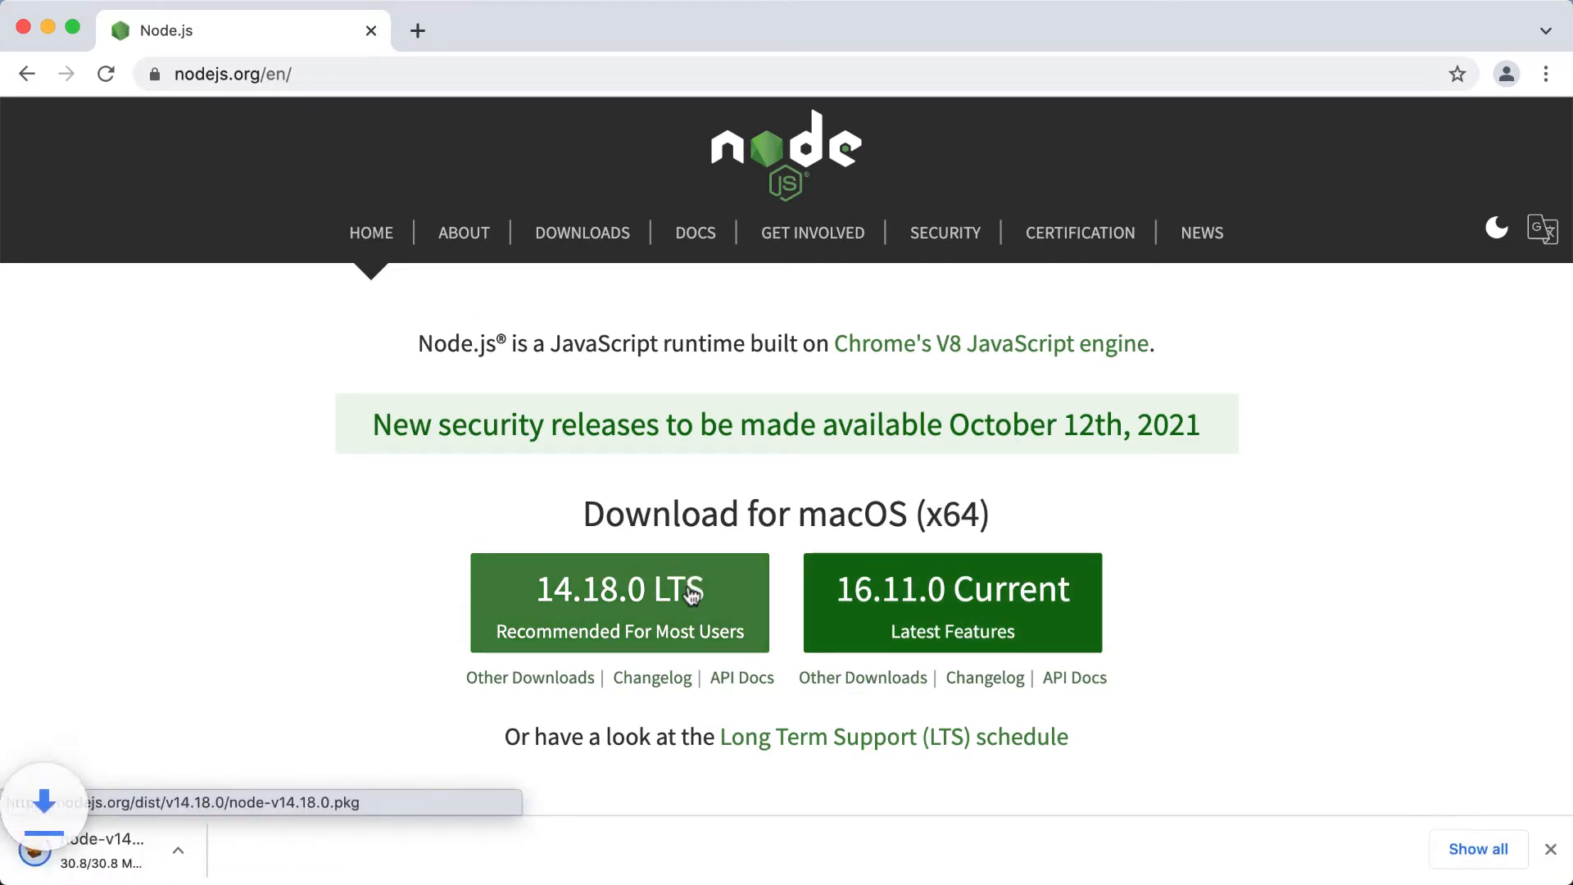
click(262, 850)
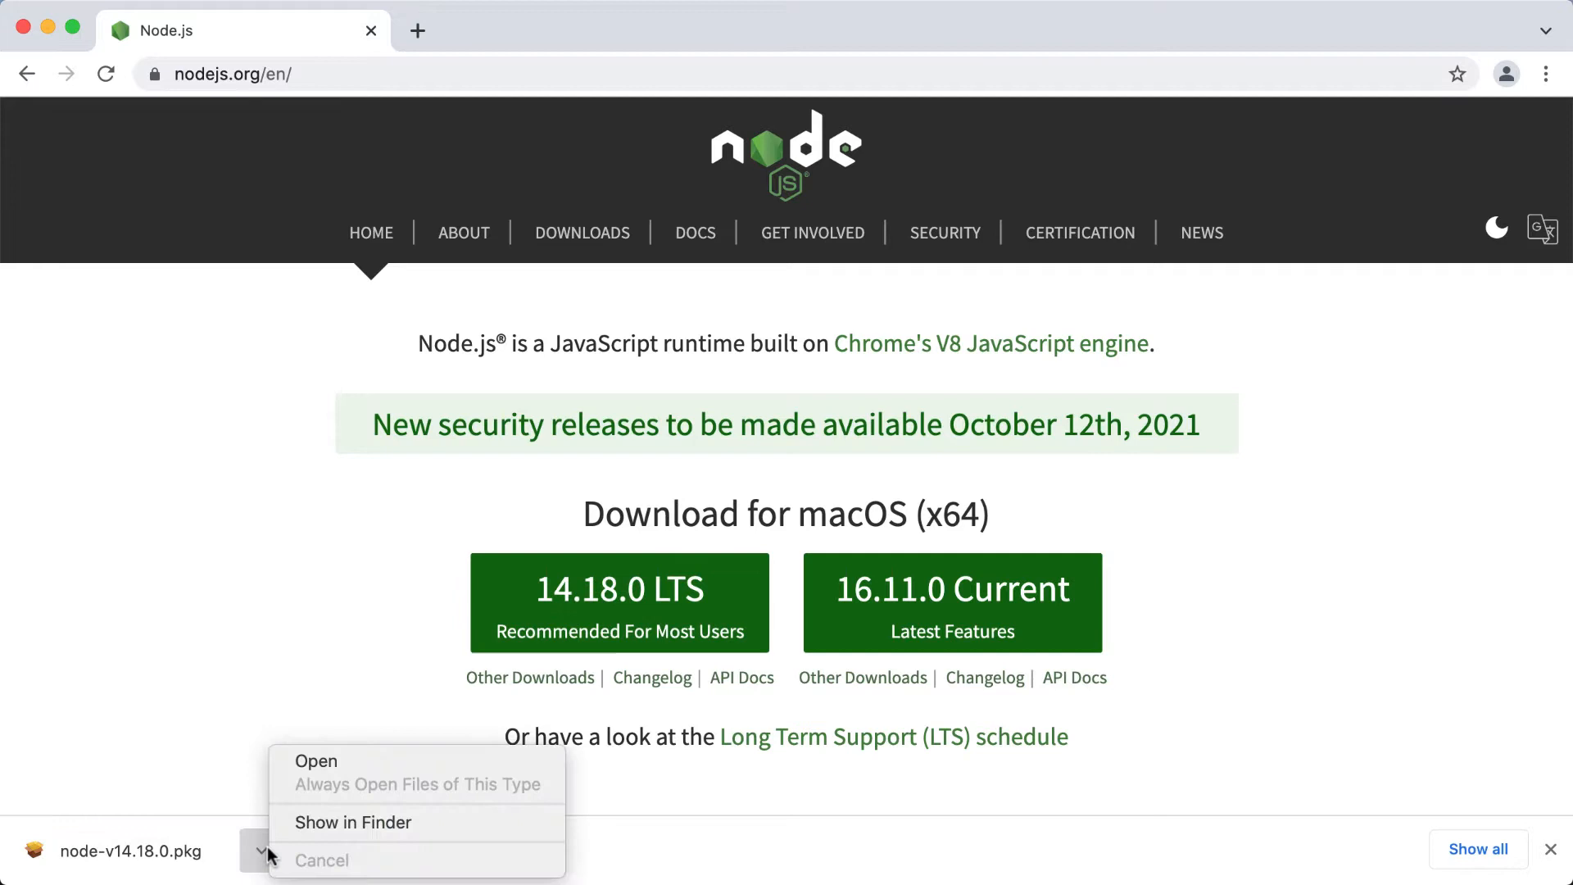
click(353, 823)
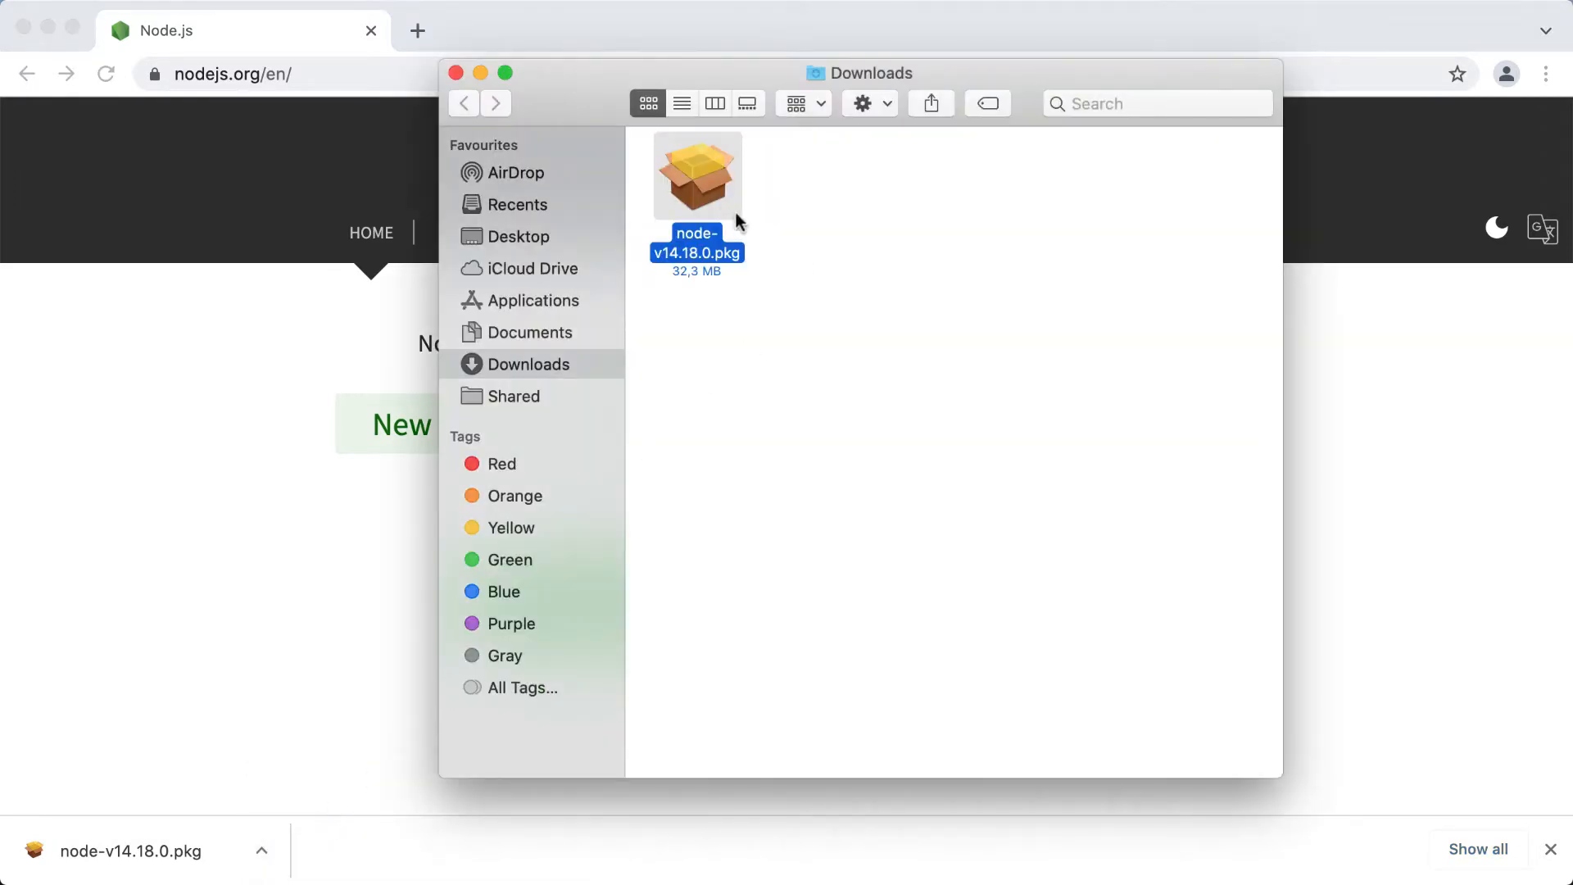
Launch the package installer and review the Node.js and npm install path lines.
double_click(734, 219)
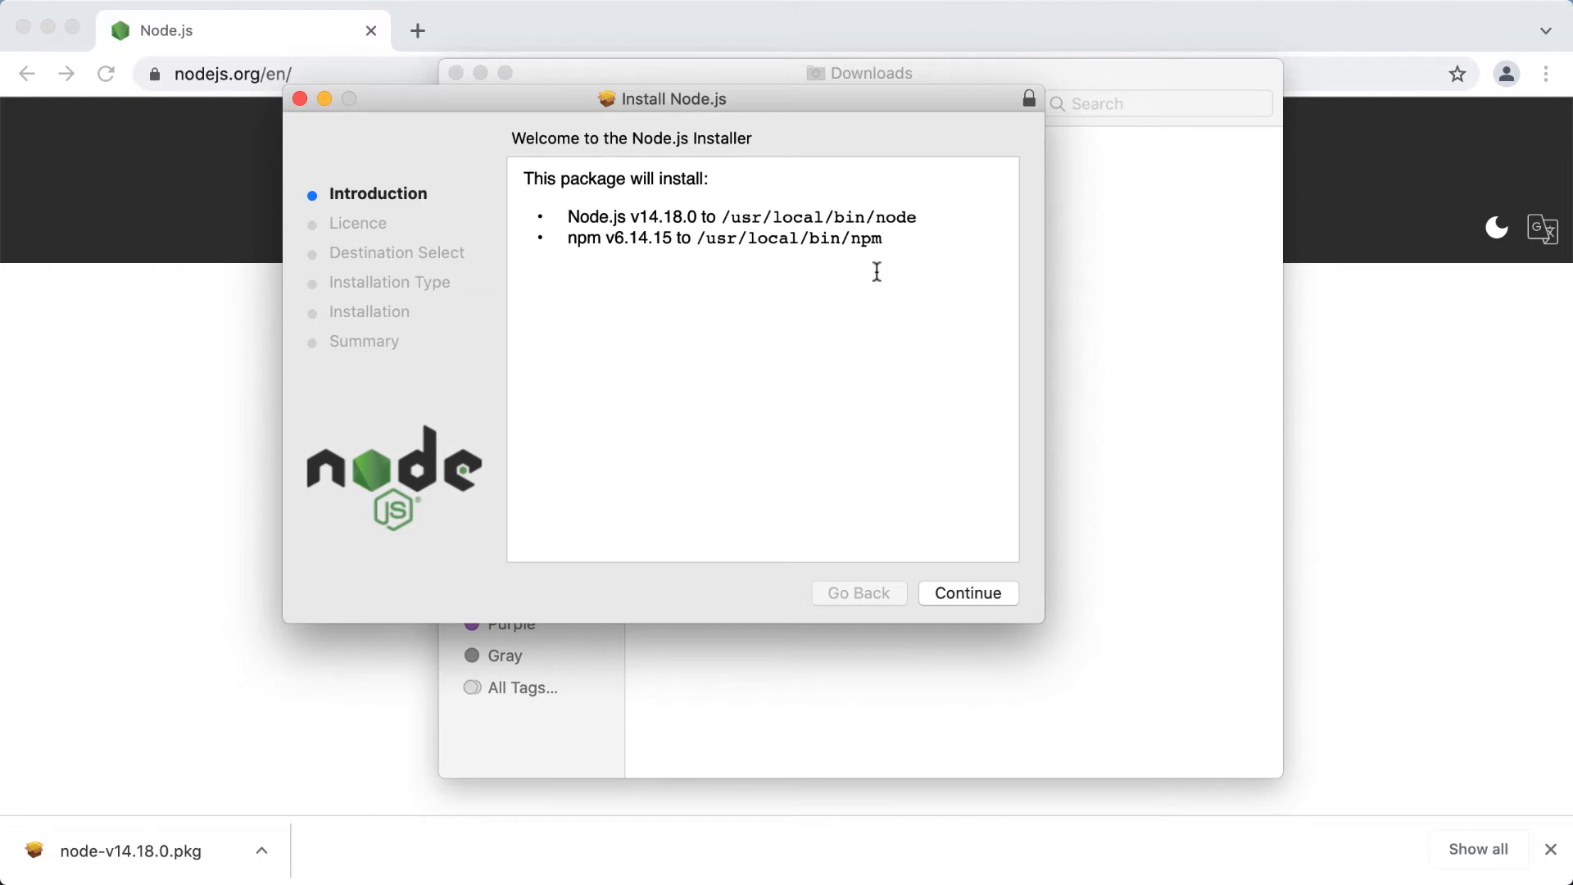
drag(566, 218, 775, 220)
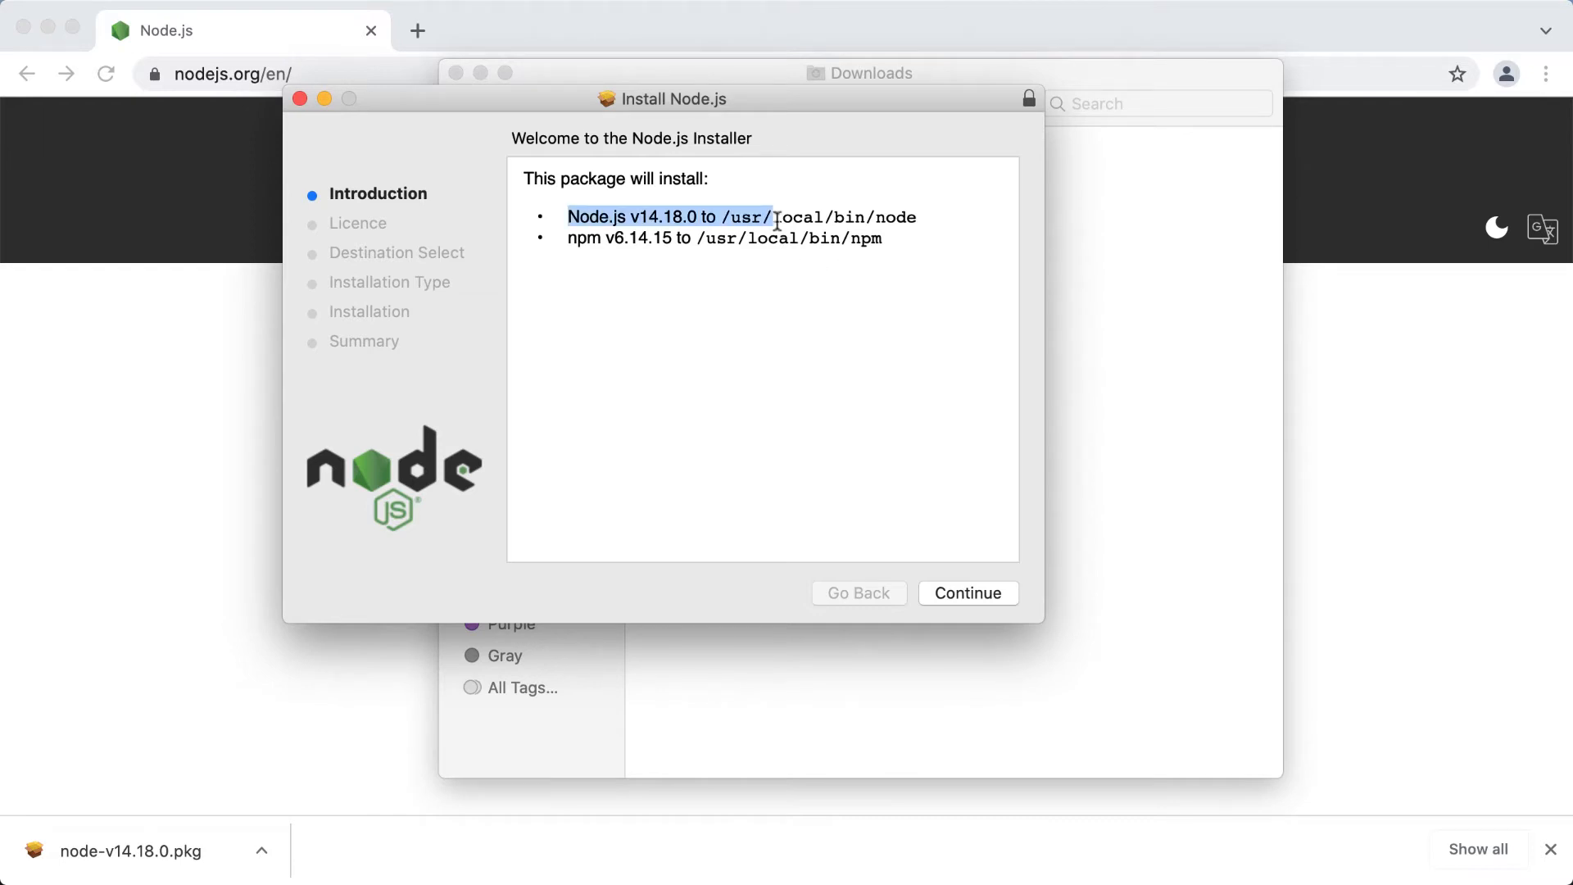
drag(568, 237, 819, 255)
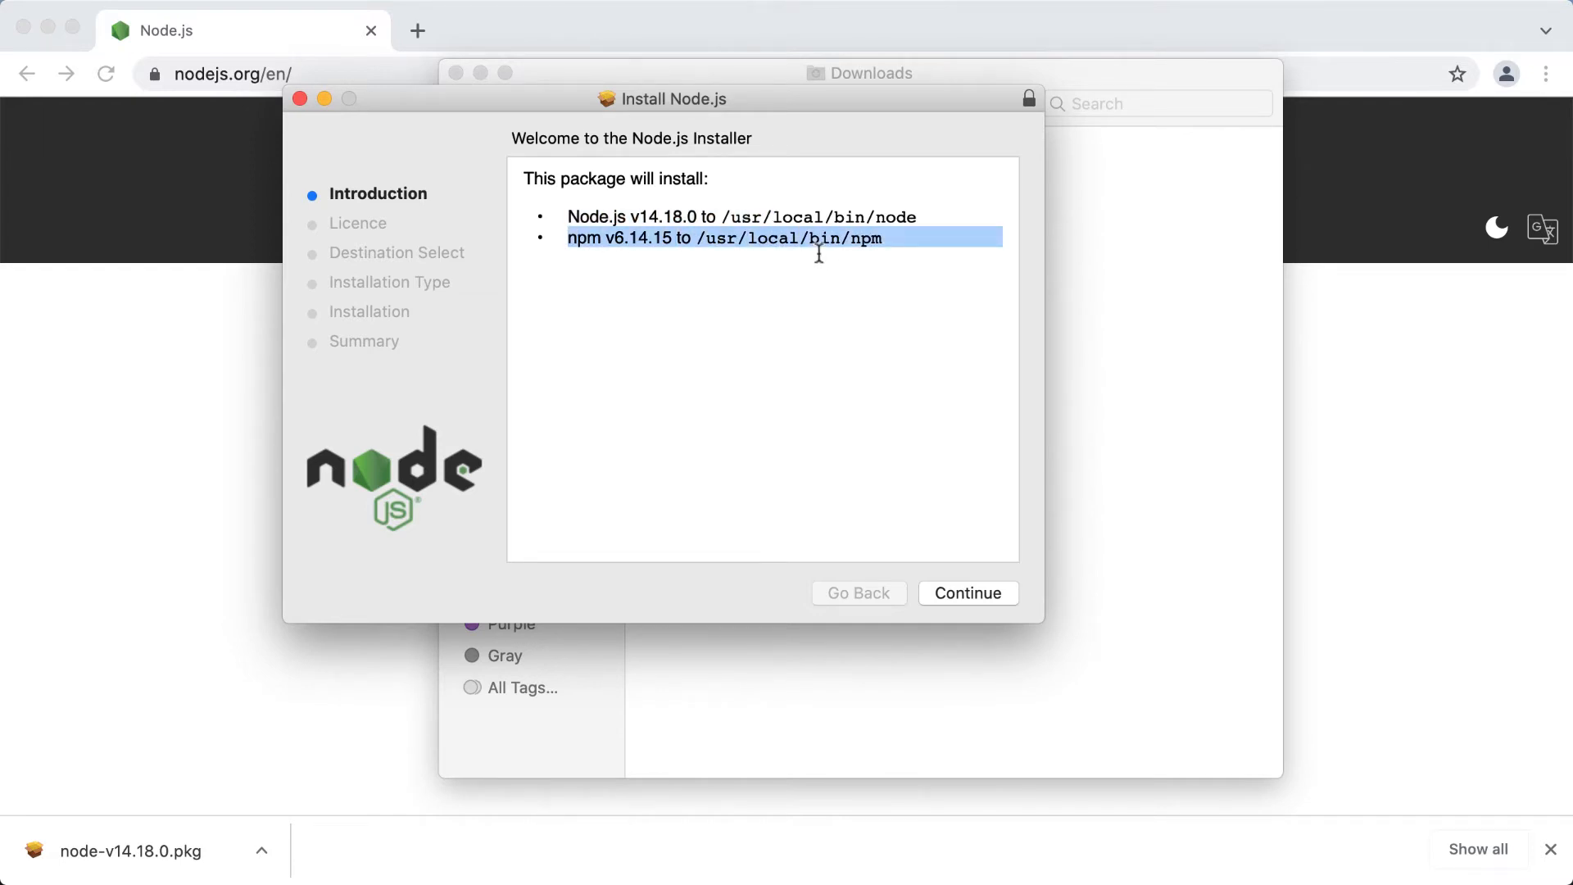
Close the installer and browse the Node.js Downloads page for 14.18.0.
click(190, 283)
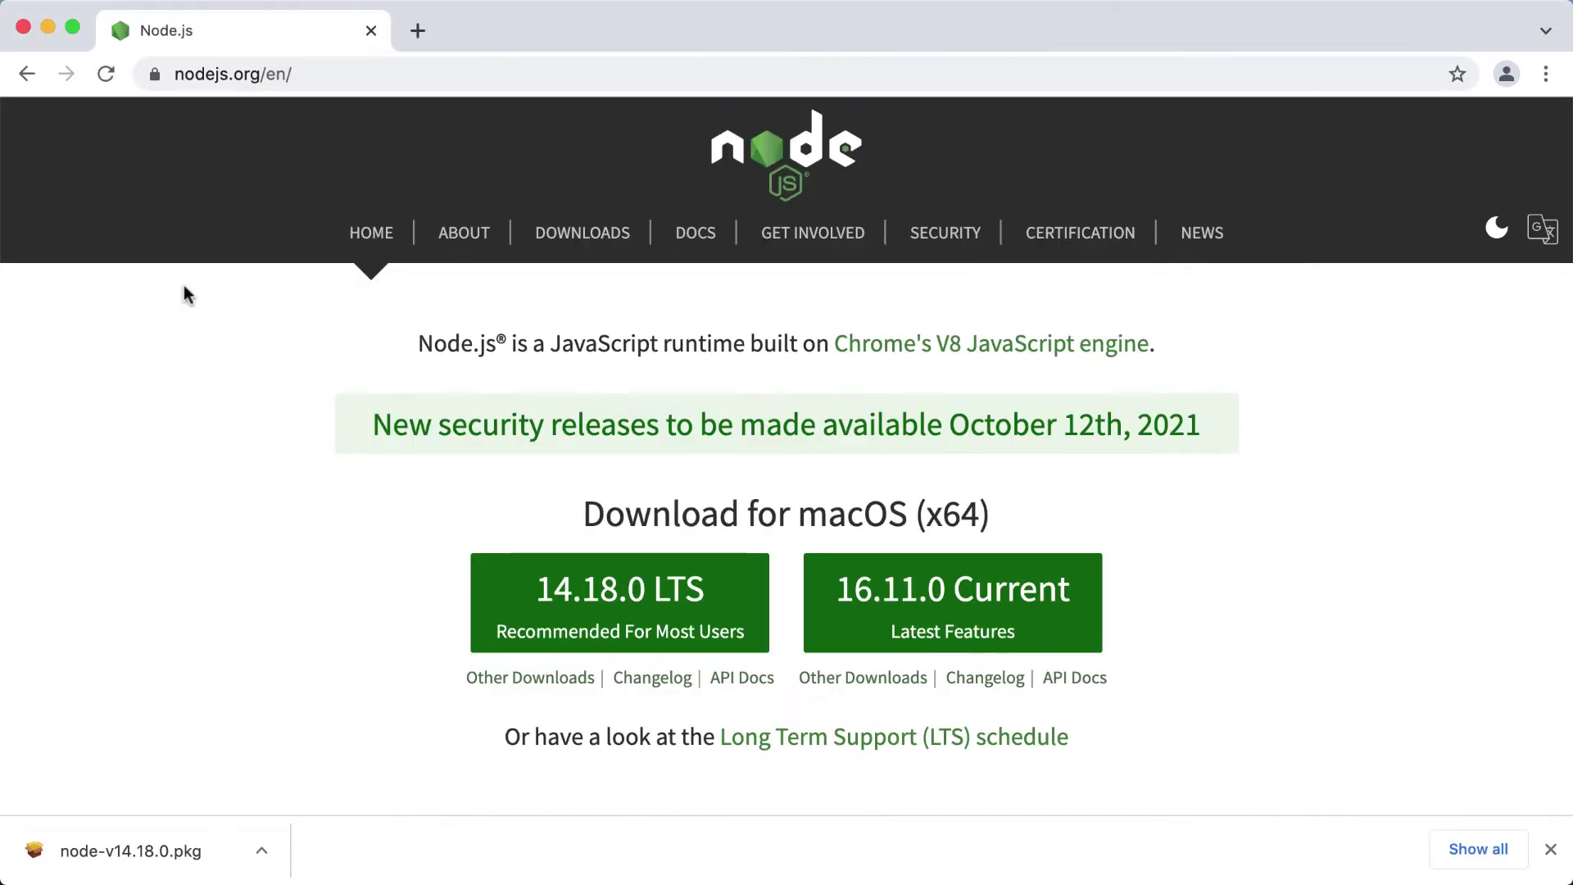
click(621, 238)
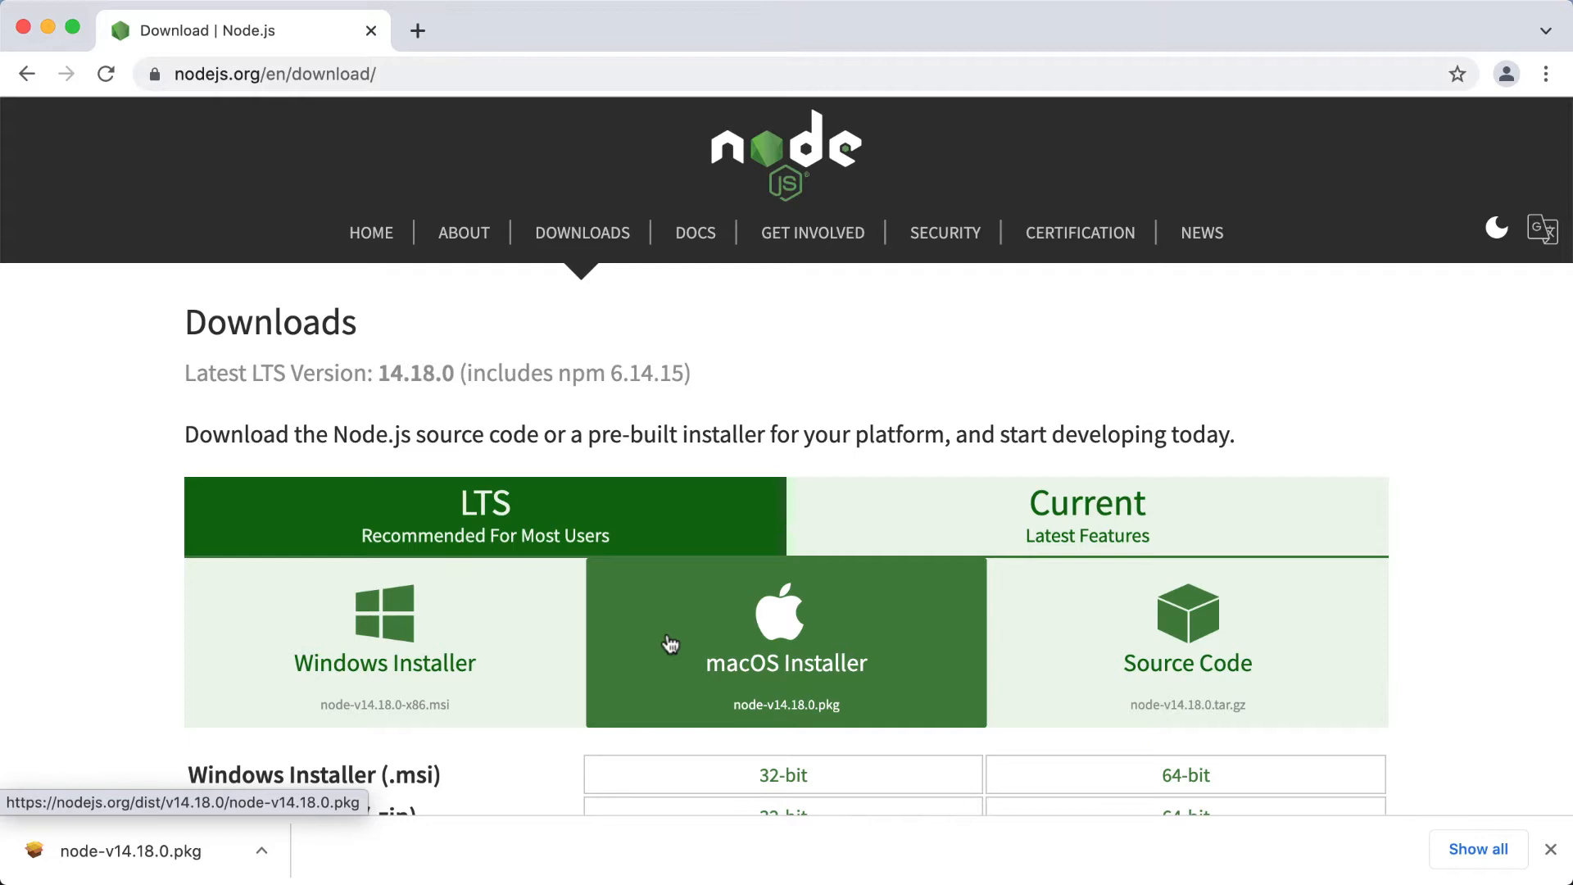
scroll(670, 643, down, 5)
scroll(670, 643, down, 3)
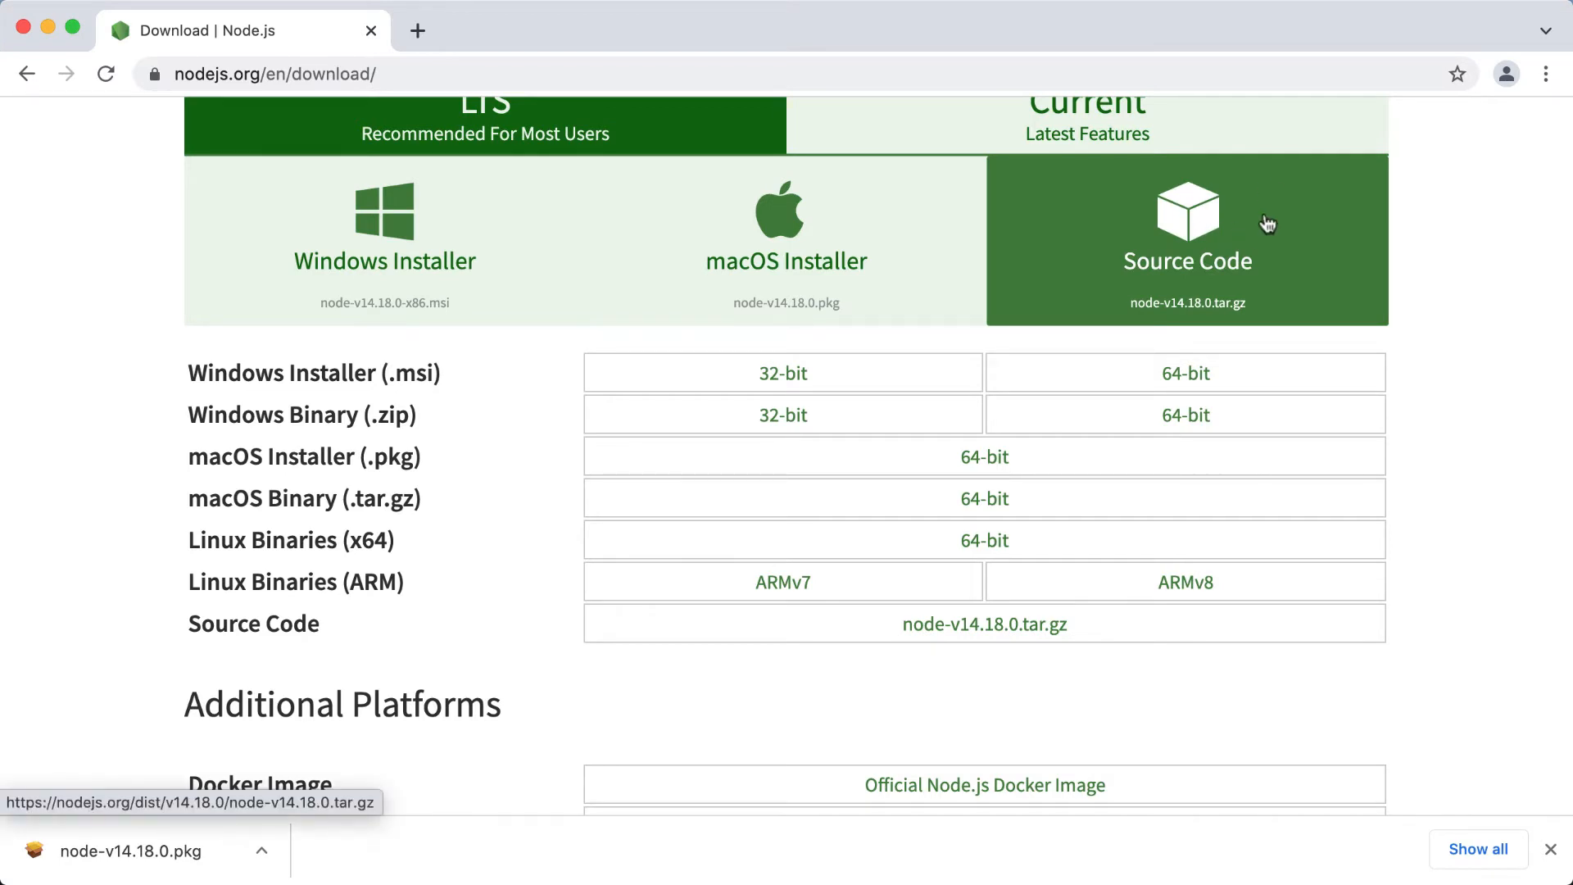
scroll(1473, 319, down, 5)
scroll(1473, 318, down, 5)
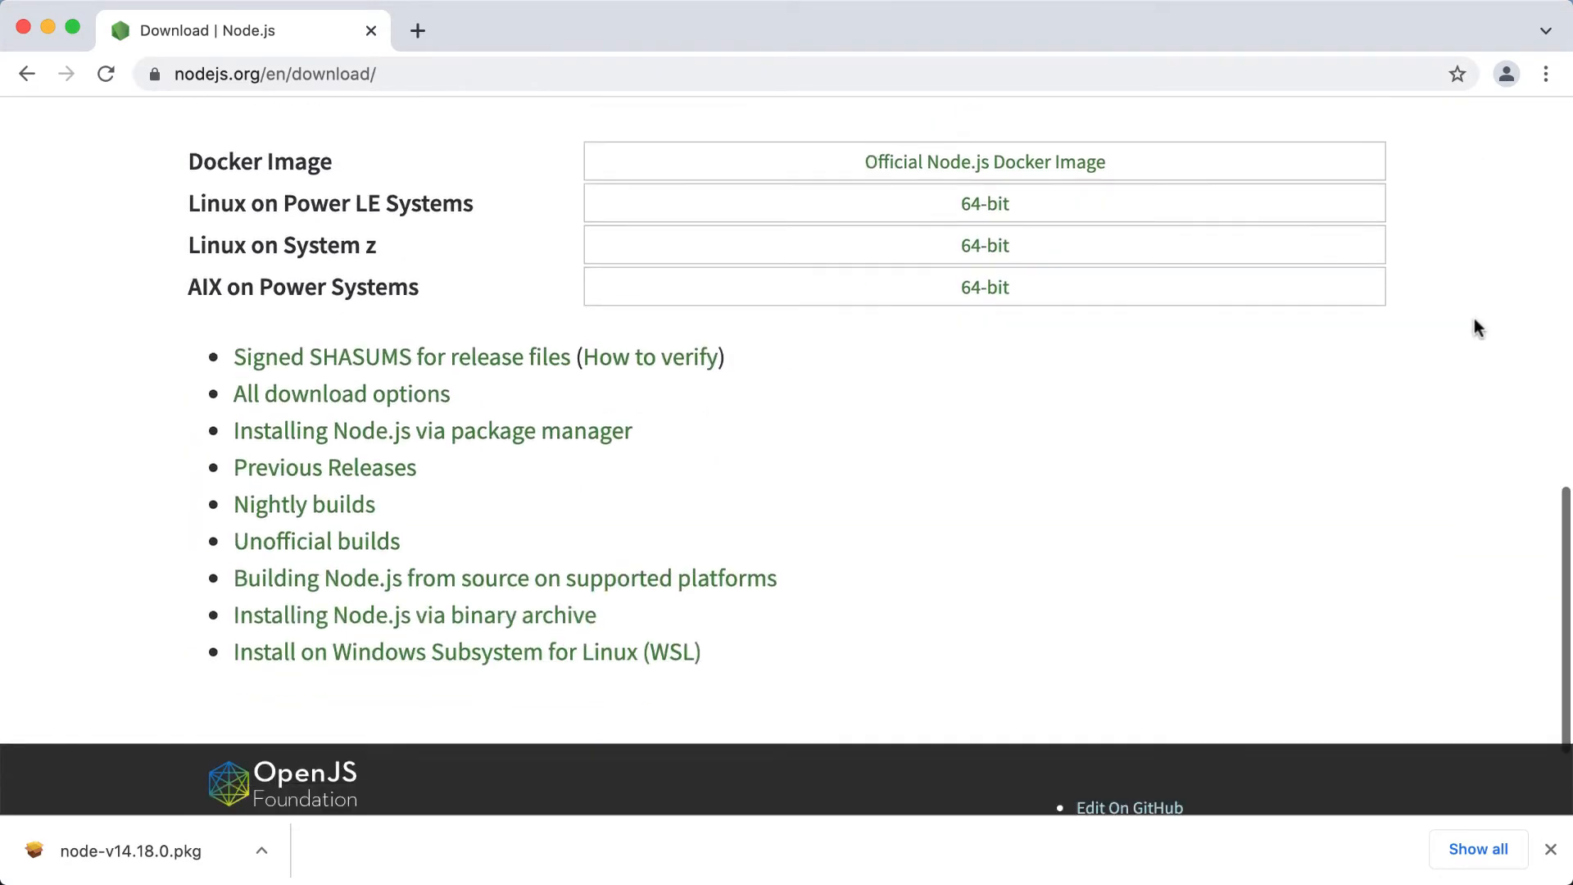
scroll(1473, 319, down, 3)
scroll(1470, 325, down, 2)
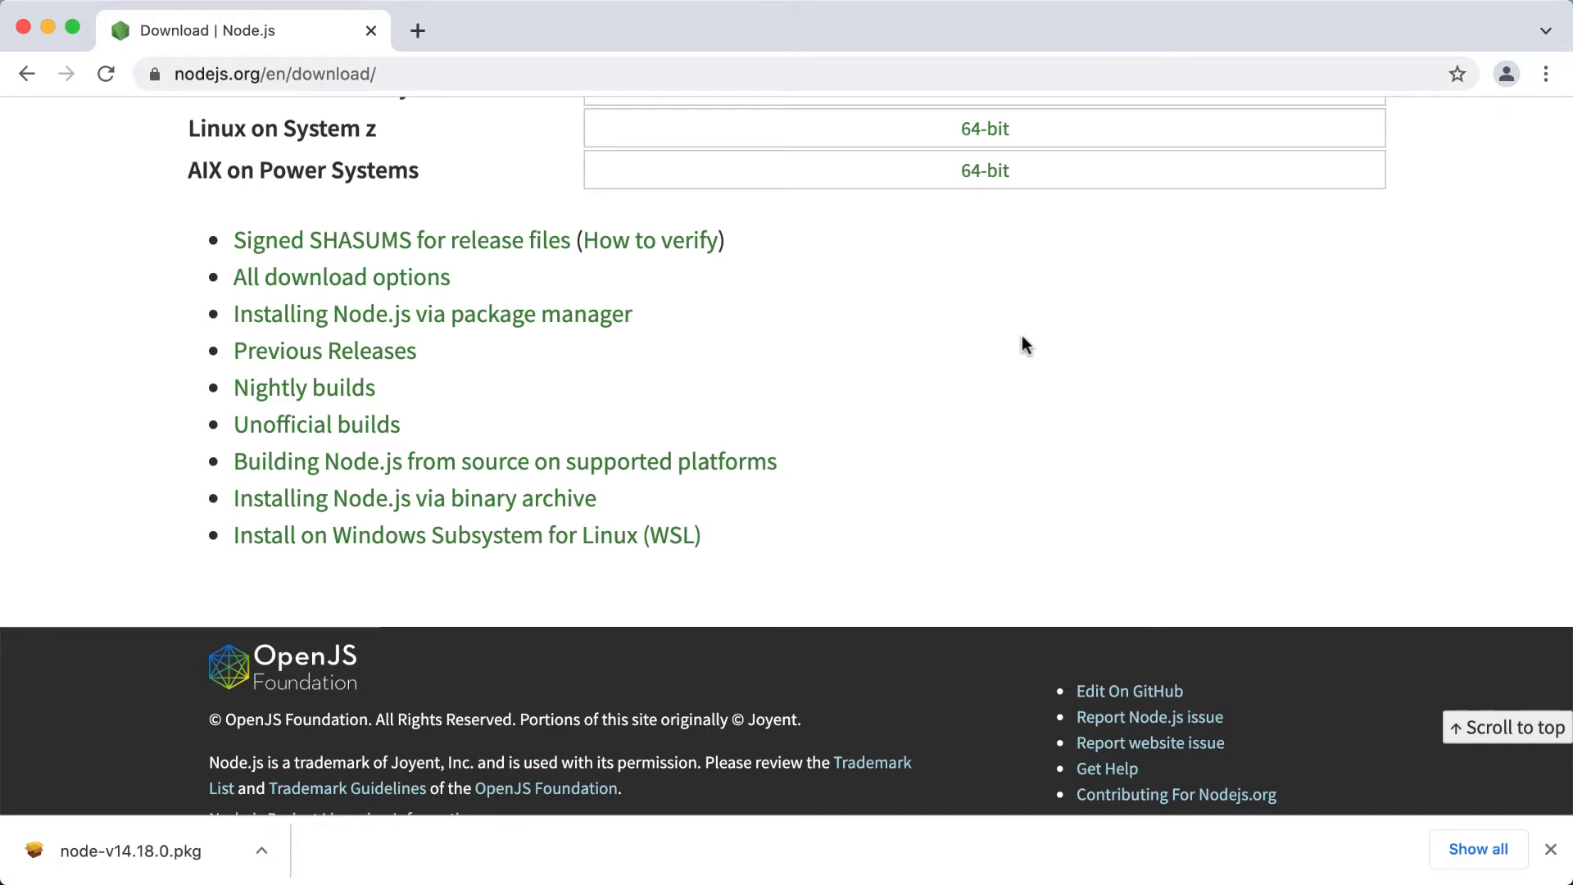
Check installed versions in Terminal: node -v reports v16.10.0 and npm -v reports 7.24.0.
key(super+Tab)
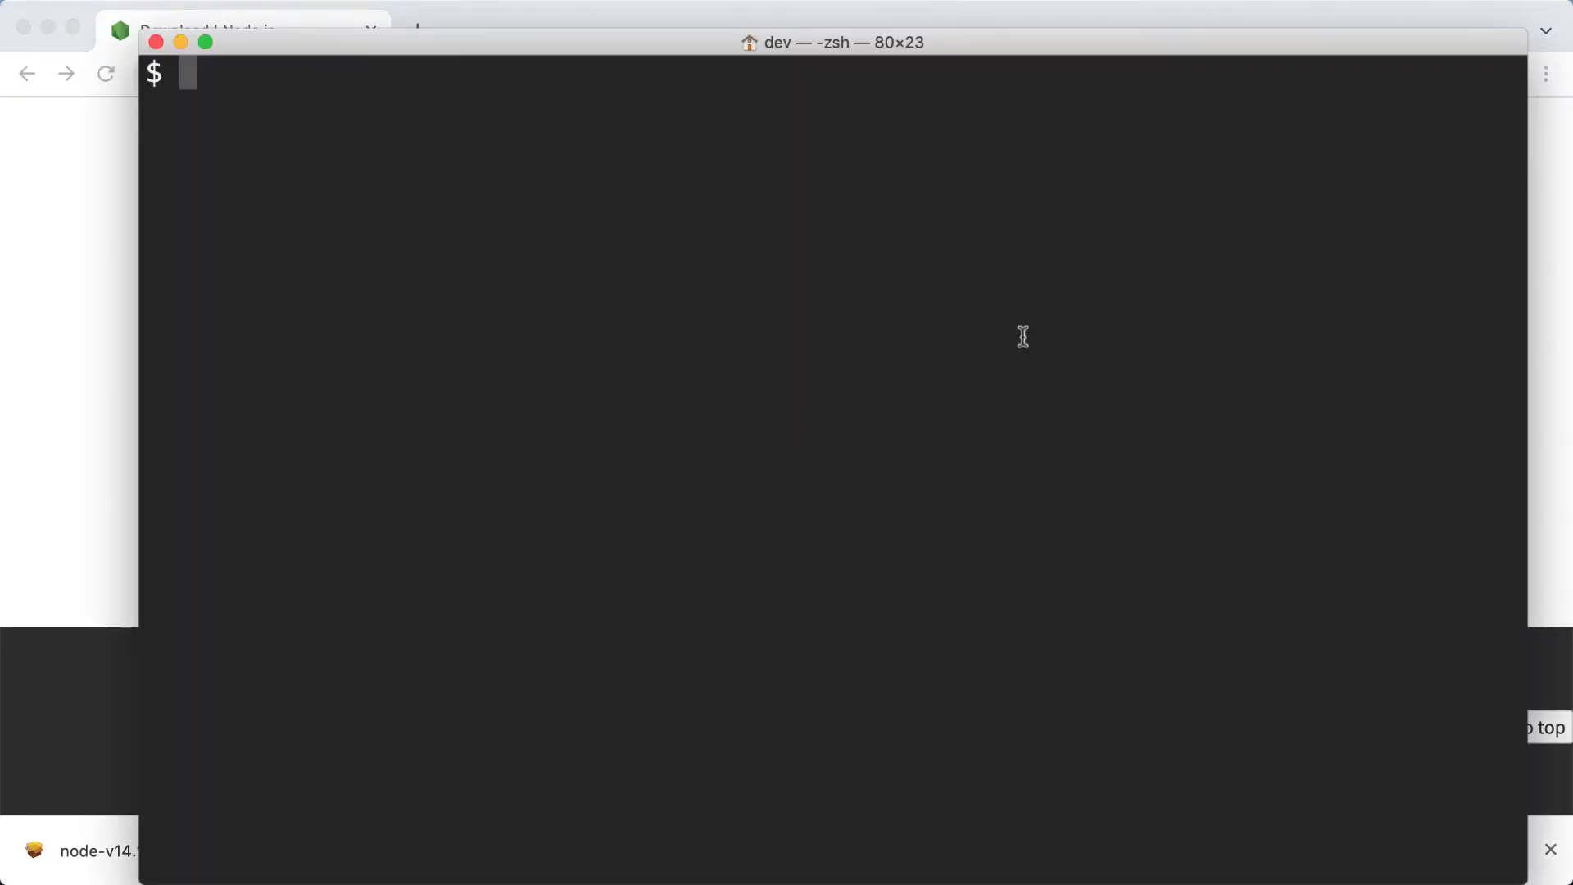
text(no)
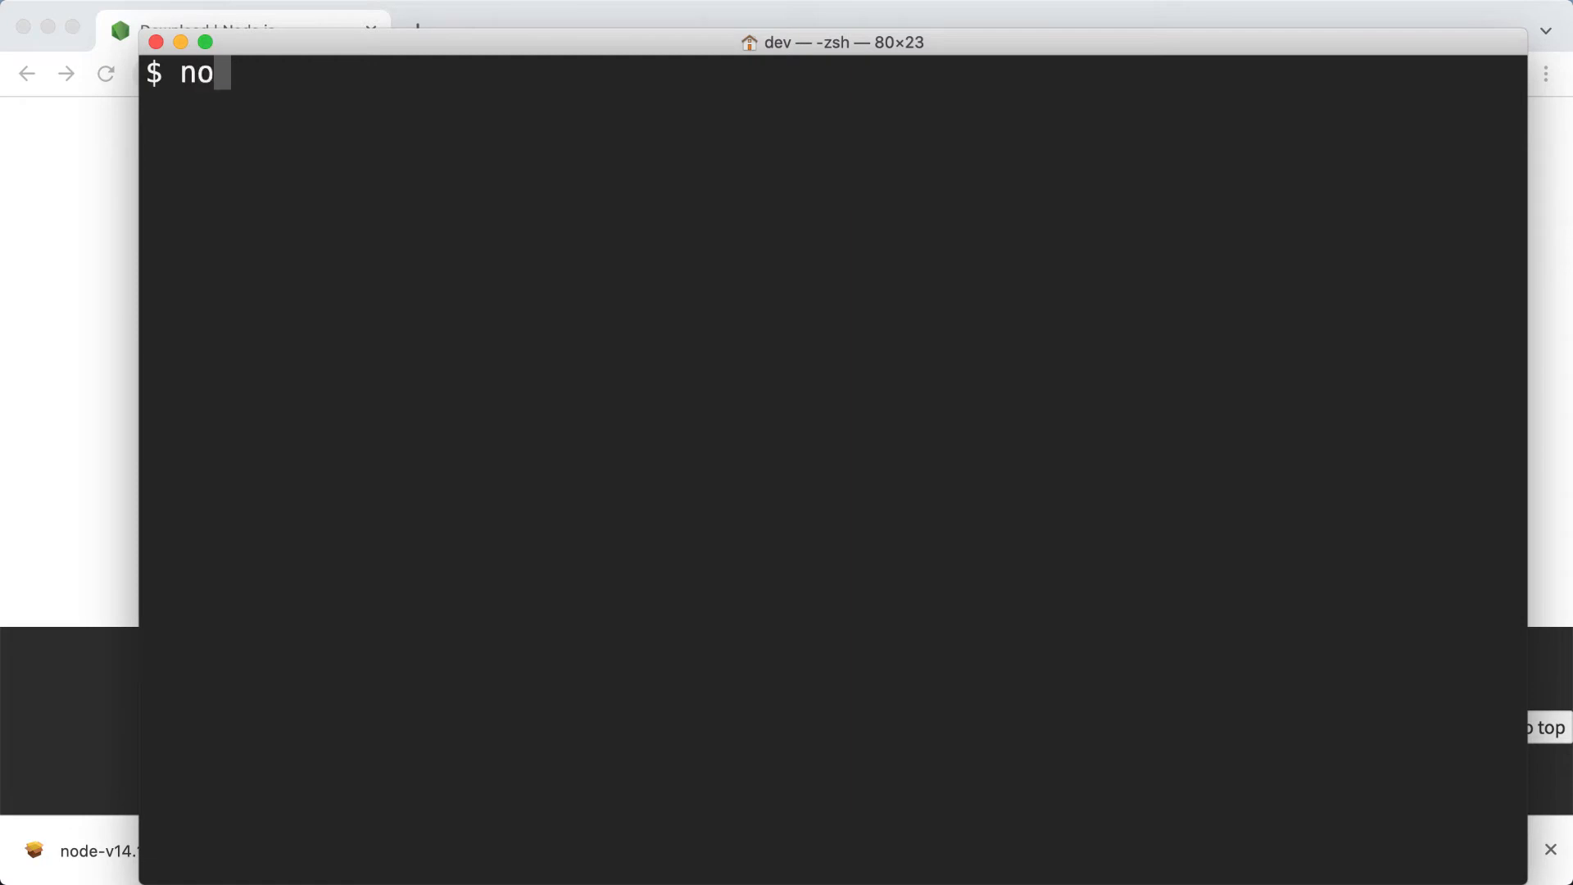
text(de -v)
key(Return)
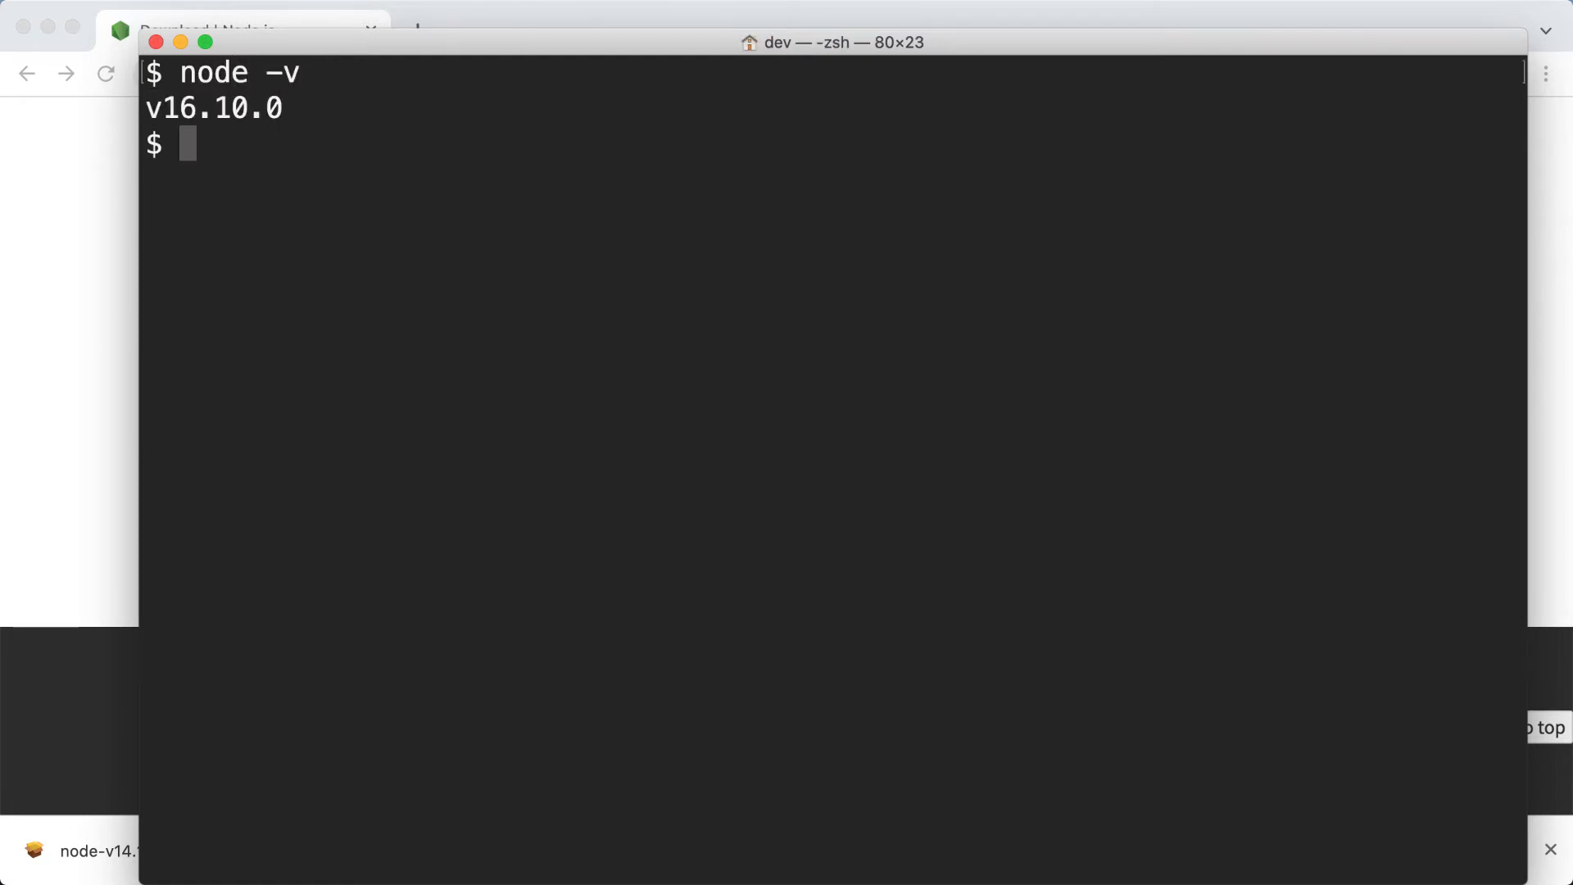
text(npm -v)
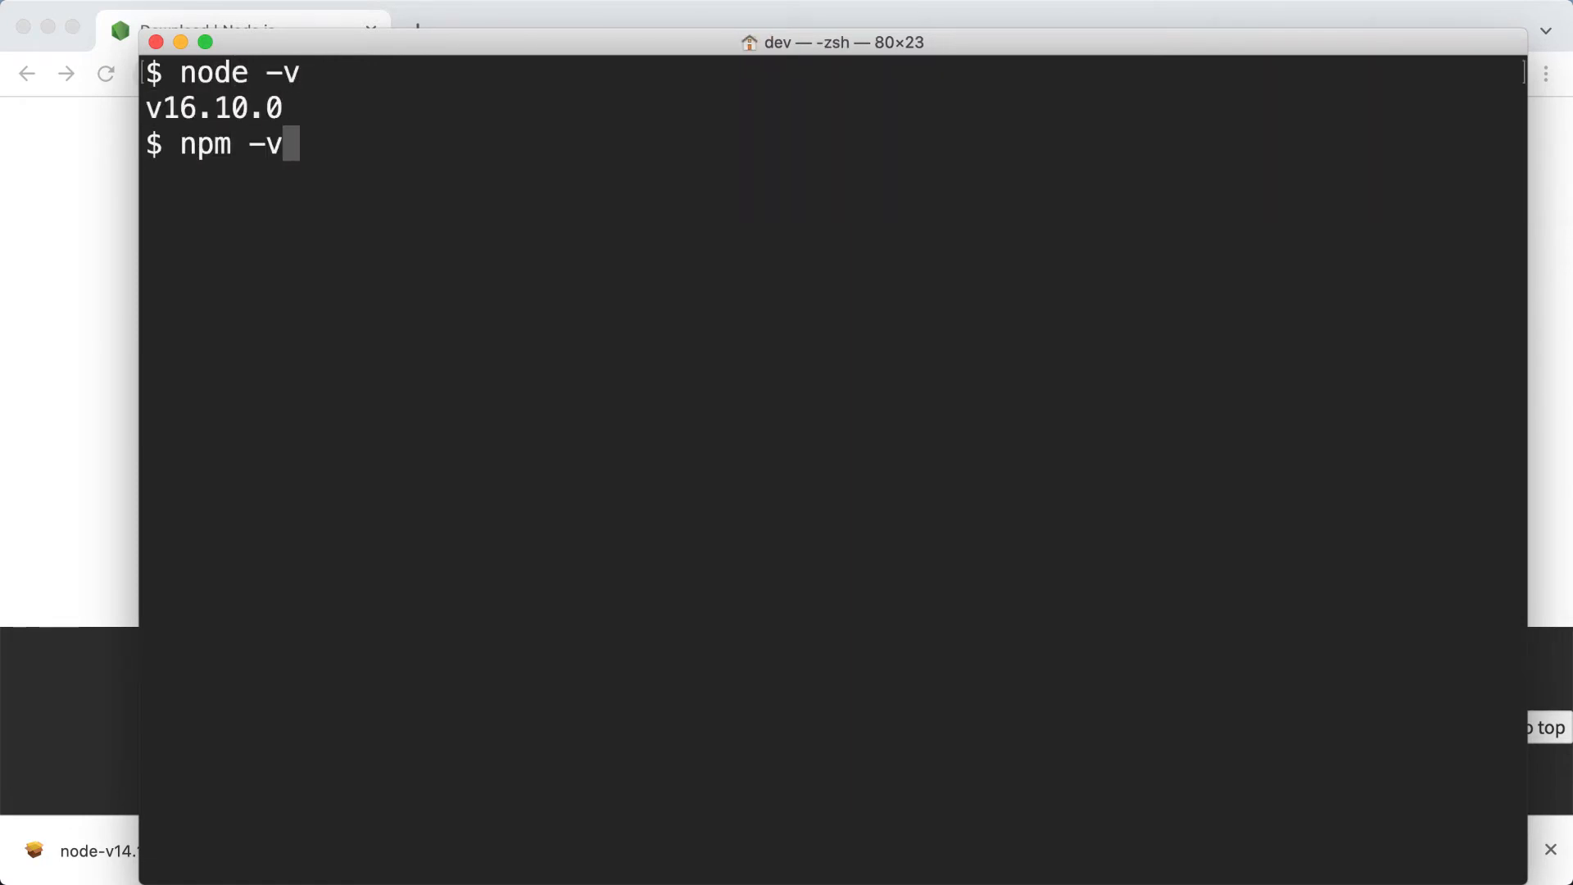
key(Return)
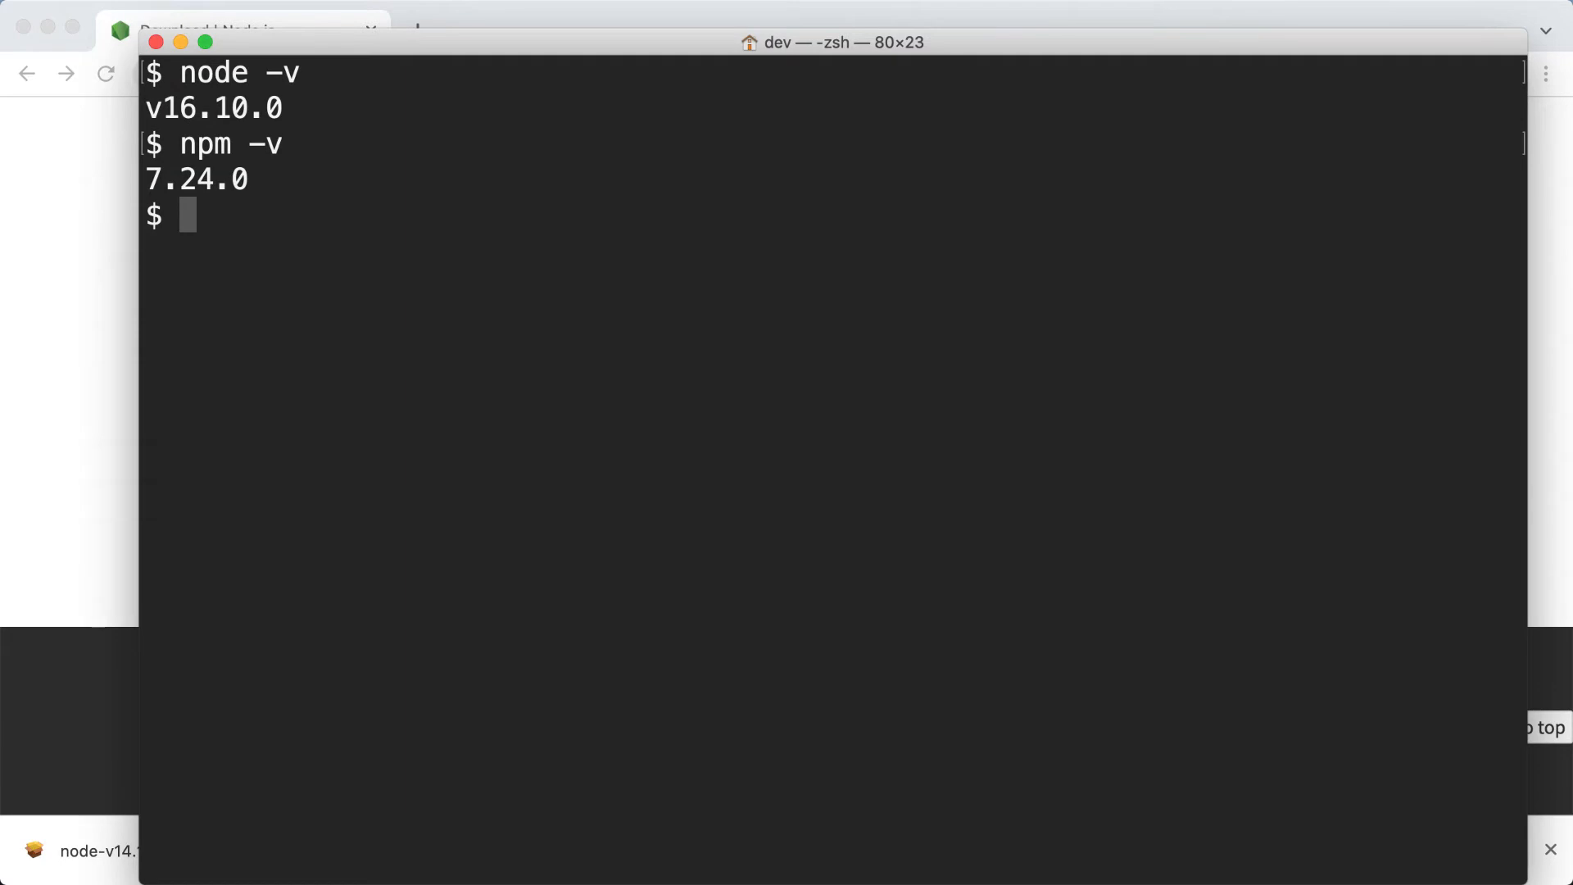
drag(290, 106, 149, 106)
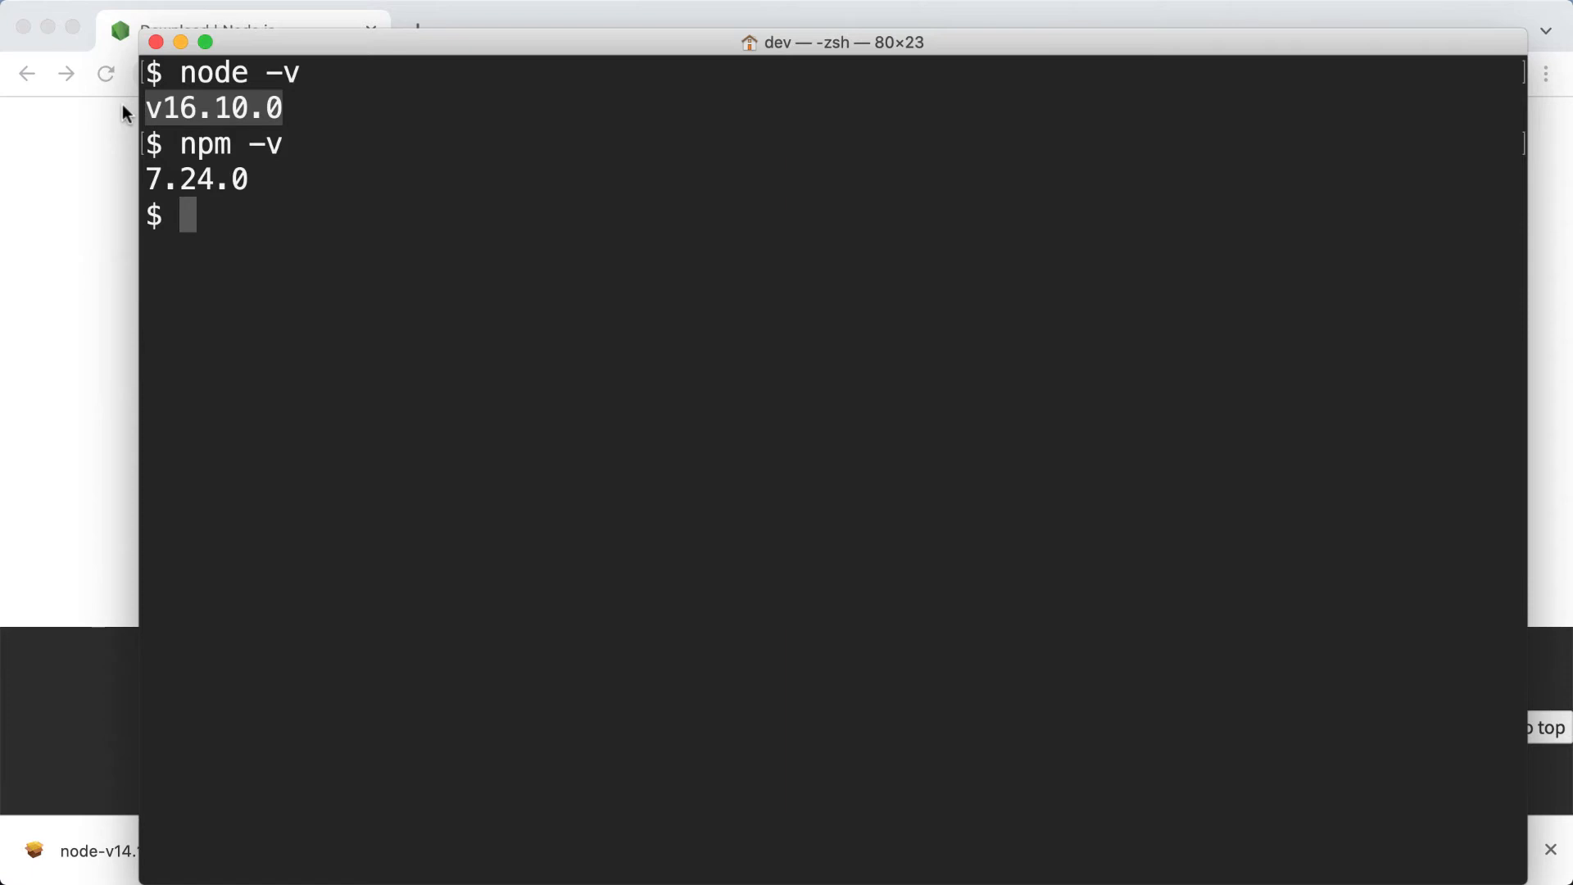
Search Google for 'node nvm' and open the nvm-sh/nvm GitHub repository.
click(122, 105)
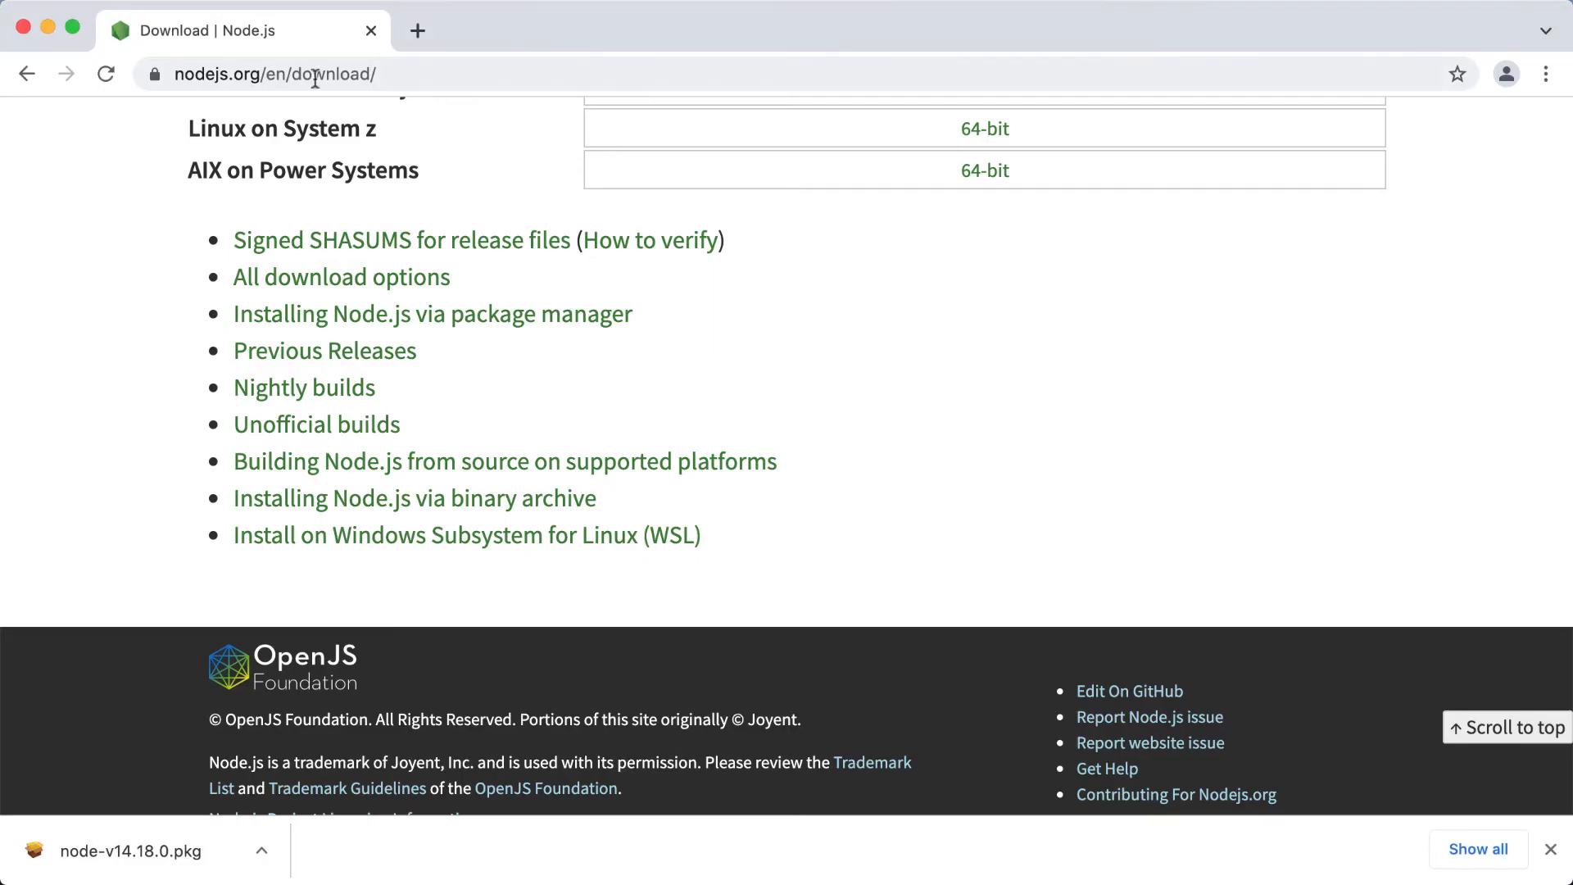
click(417, 31)
text(node nvm)
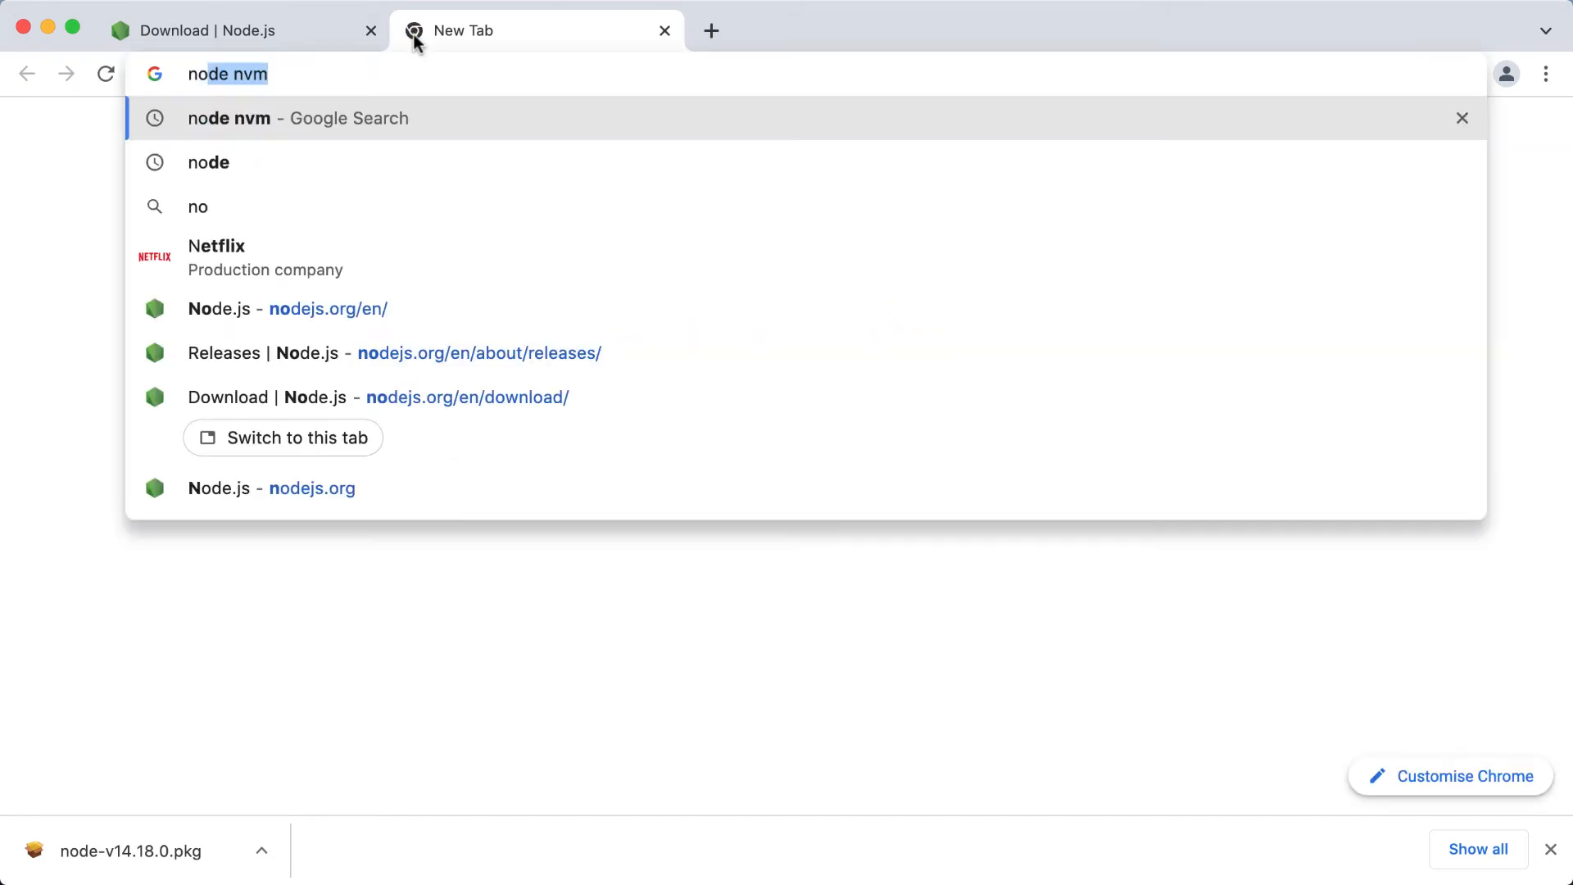
key(Return)
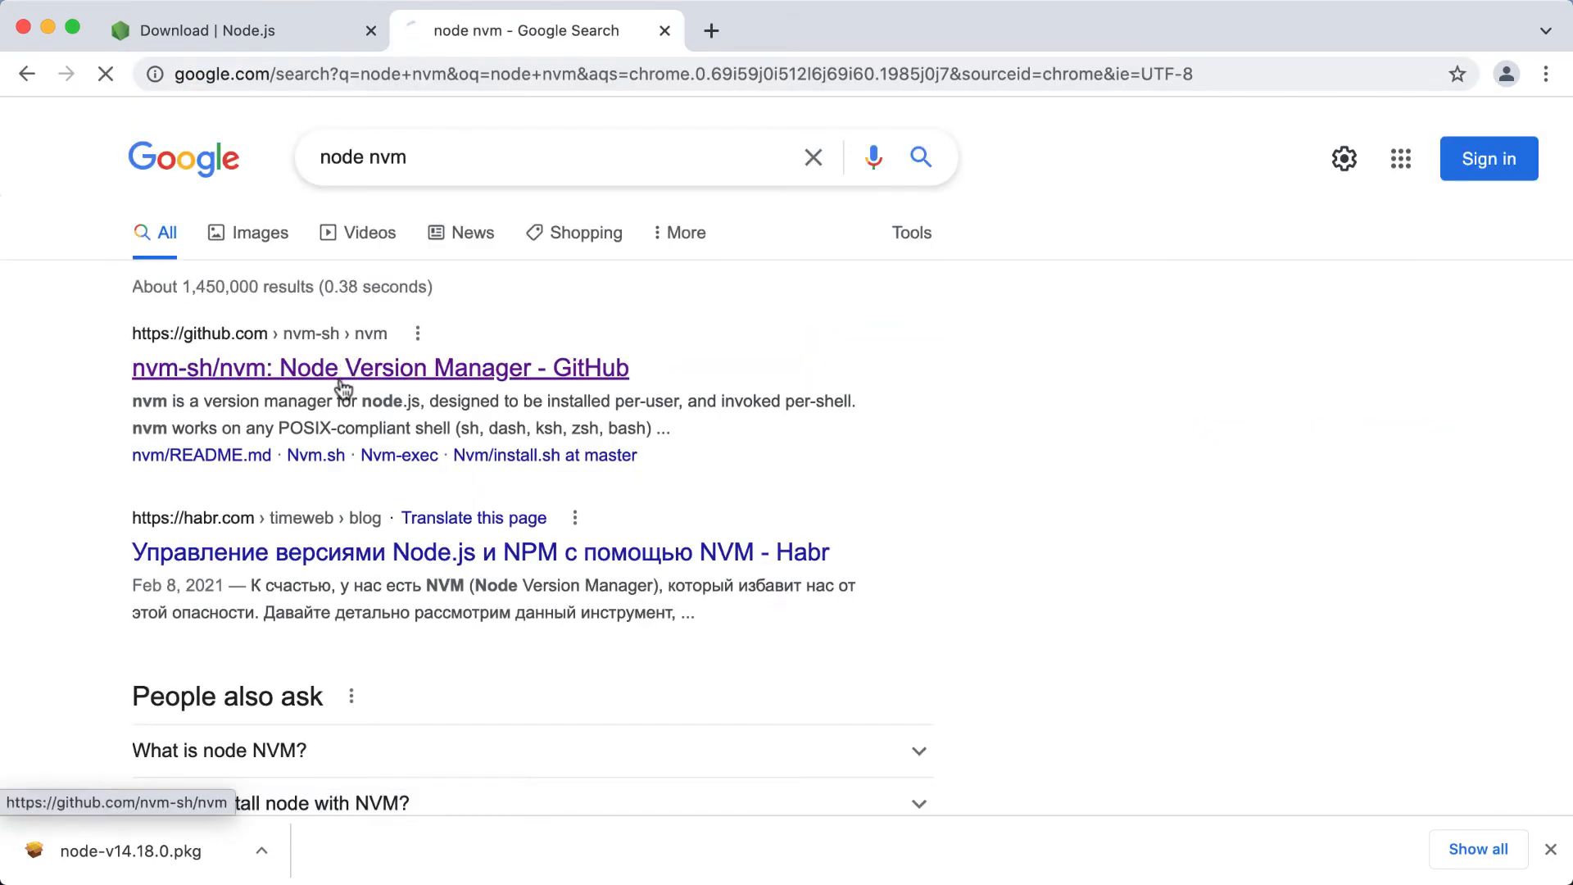
click(342, 369)
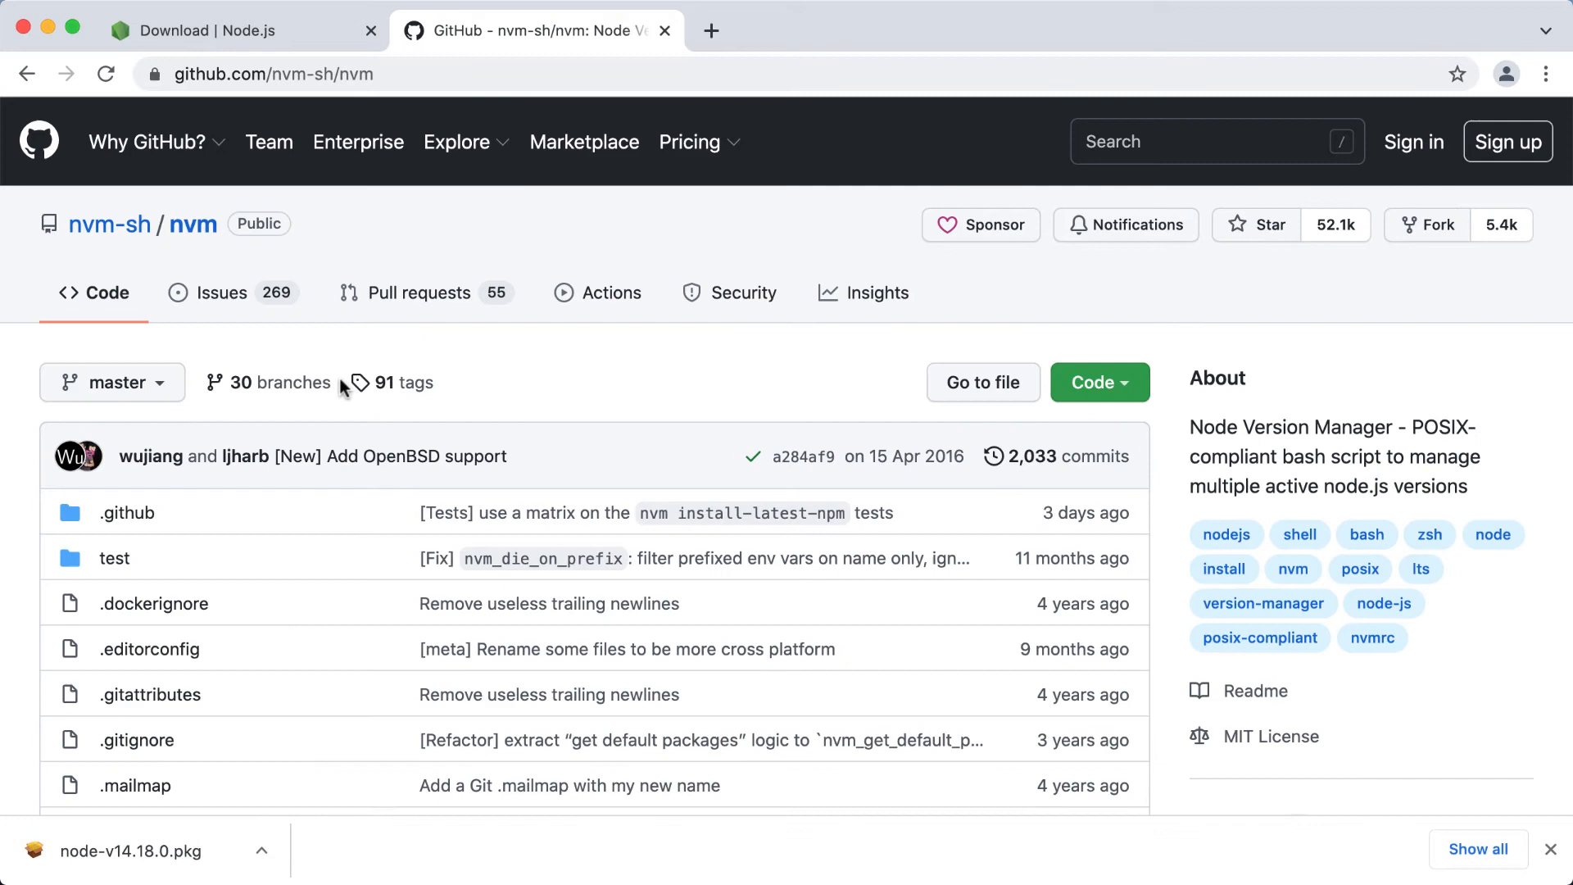
scroll(366, 552, down, 1)
scroll(365, 552, down, 5)
scroll(366, 552, down, 5)
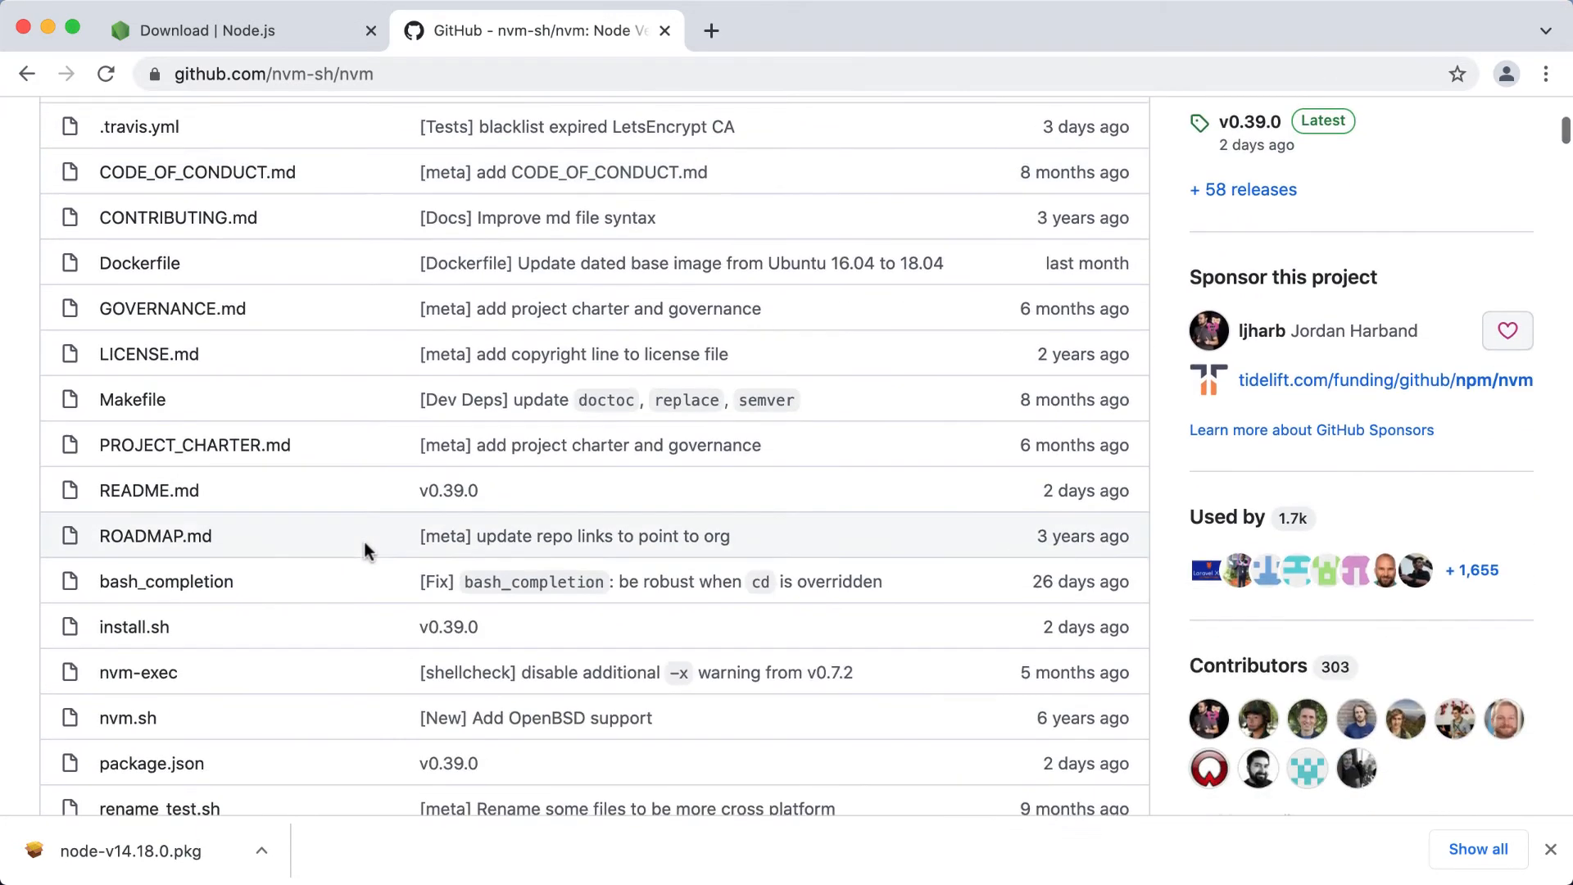
scroll(365, 552, down, 5)
scroll(365, 551, down, 3)
scroll(363, 552, down, 2)
scroll(628, 590, down, 1)
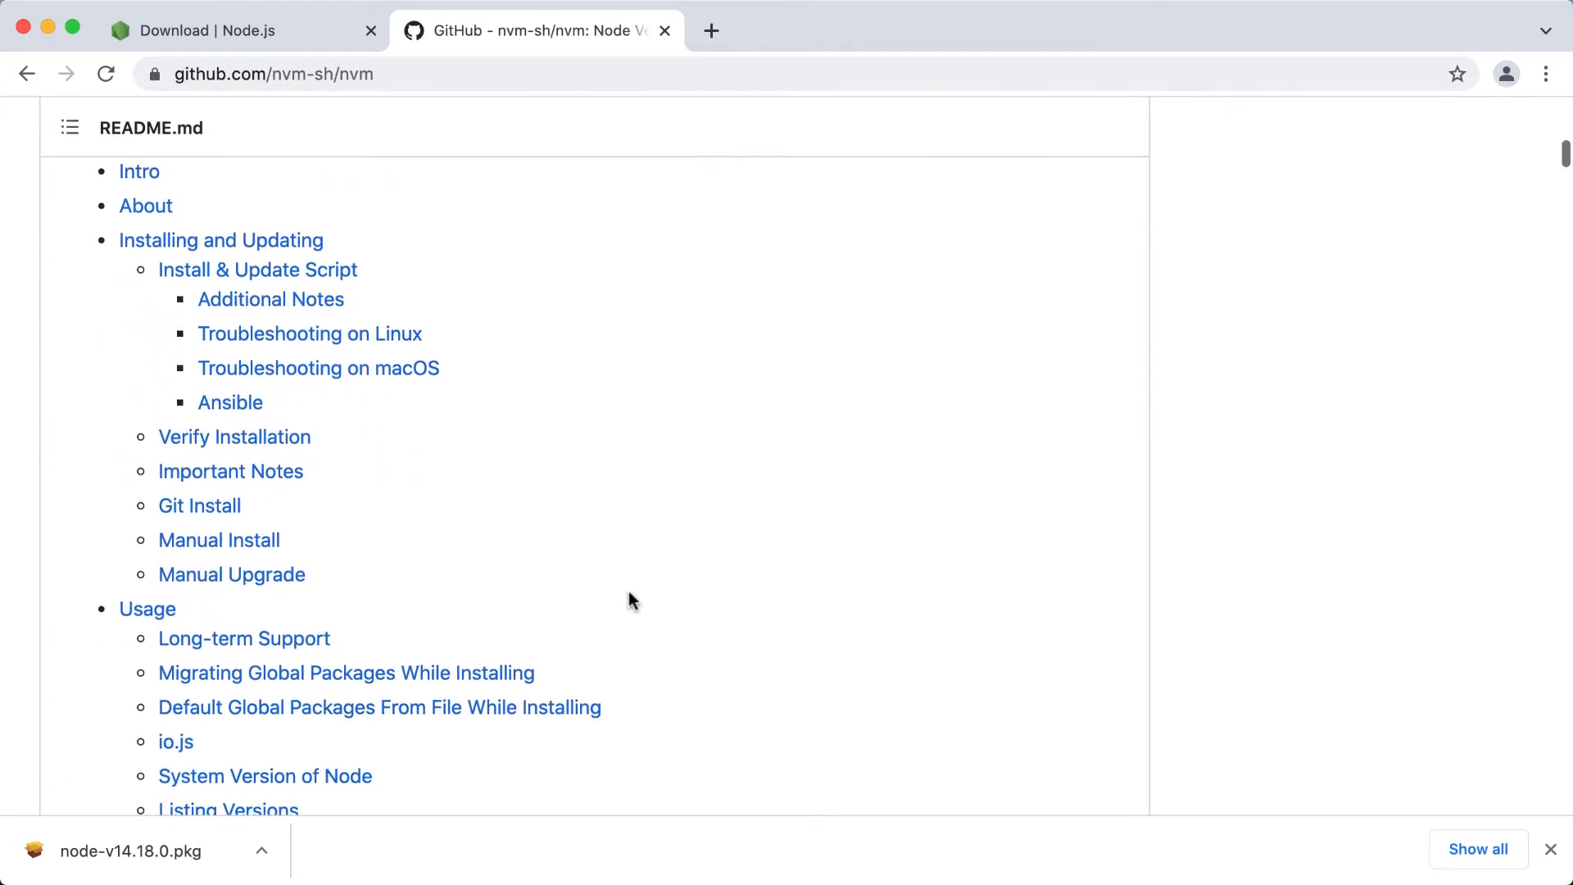
Read the README About section on nvm as a POSIX-shell version manager and its supported platforms.
click(146, 225)
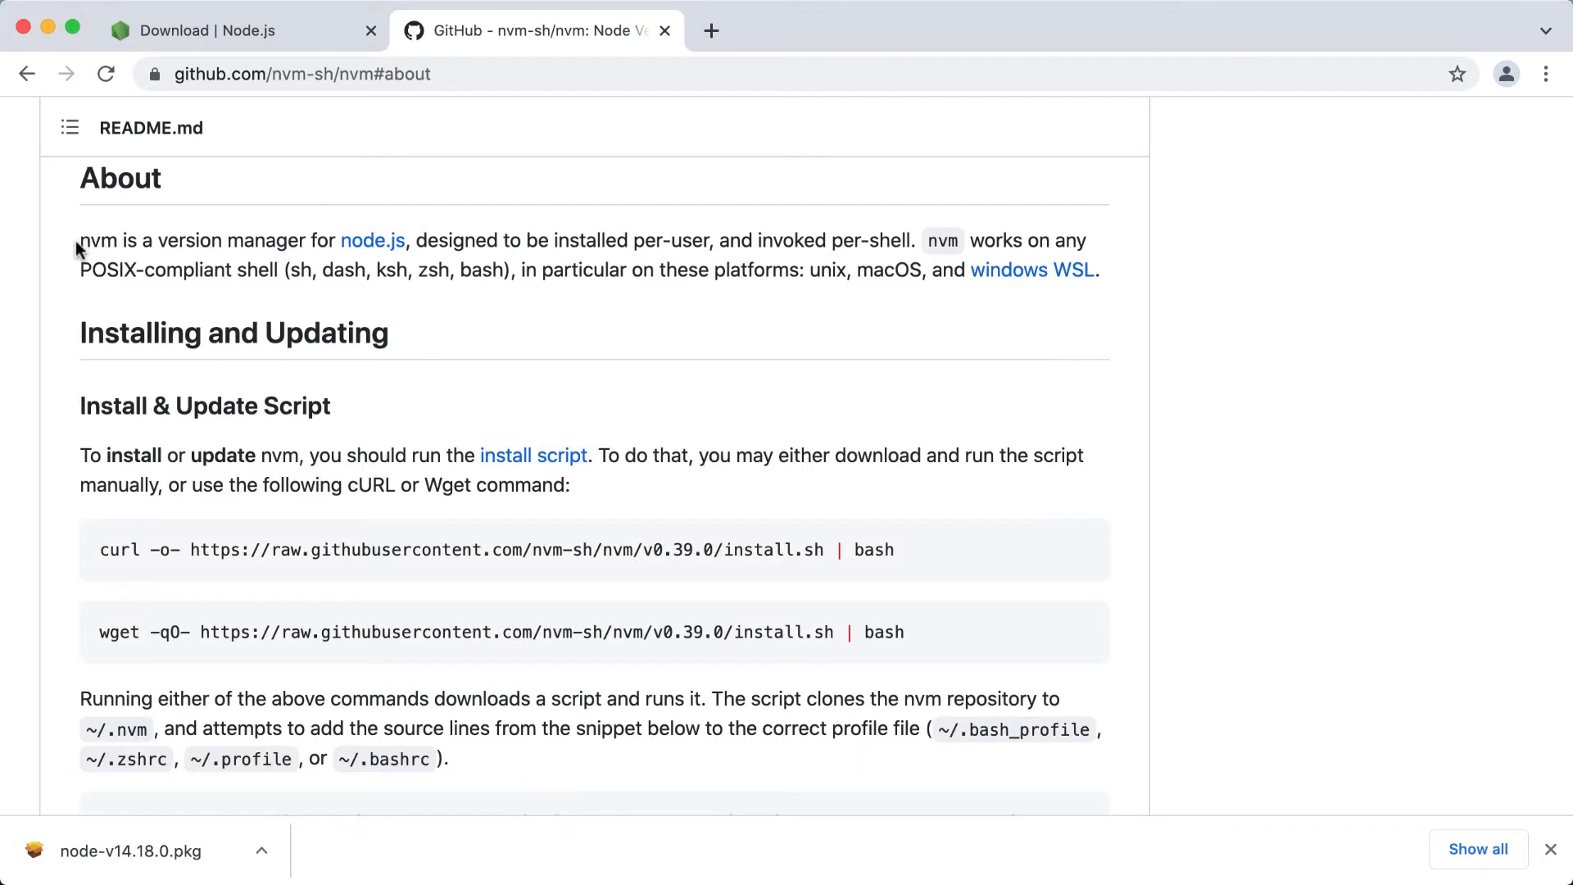
drag(79, 241, 407, 241)
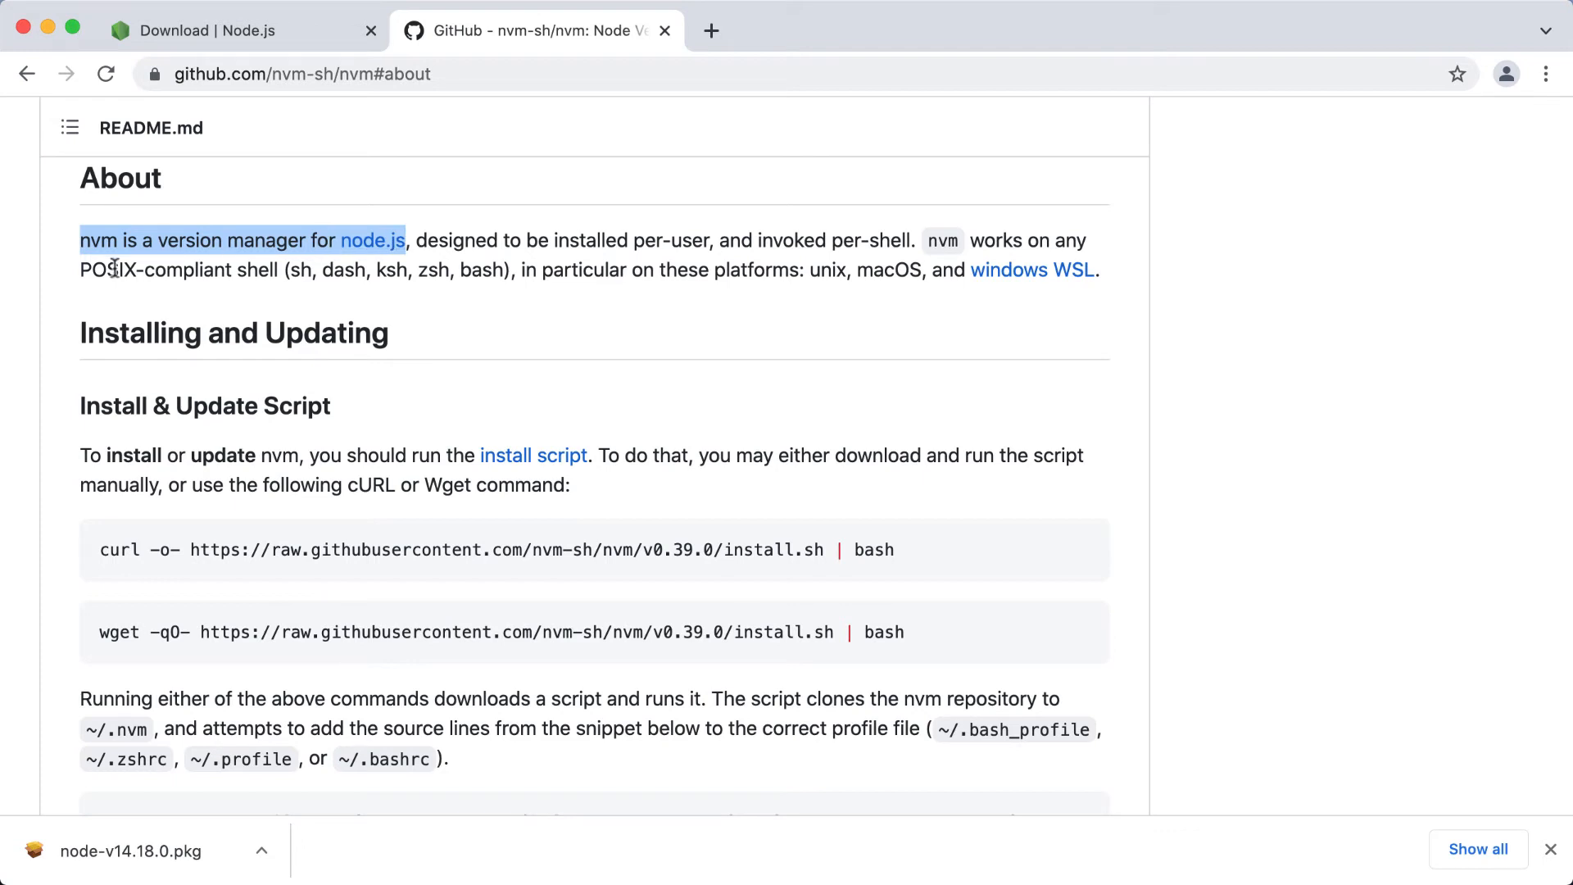
drag(78, 272, 273, 271)
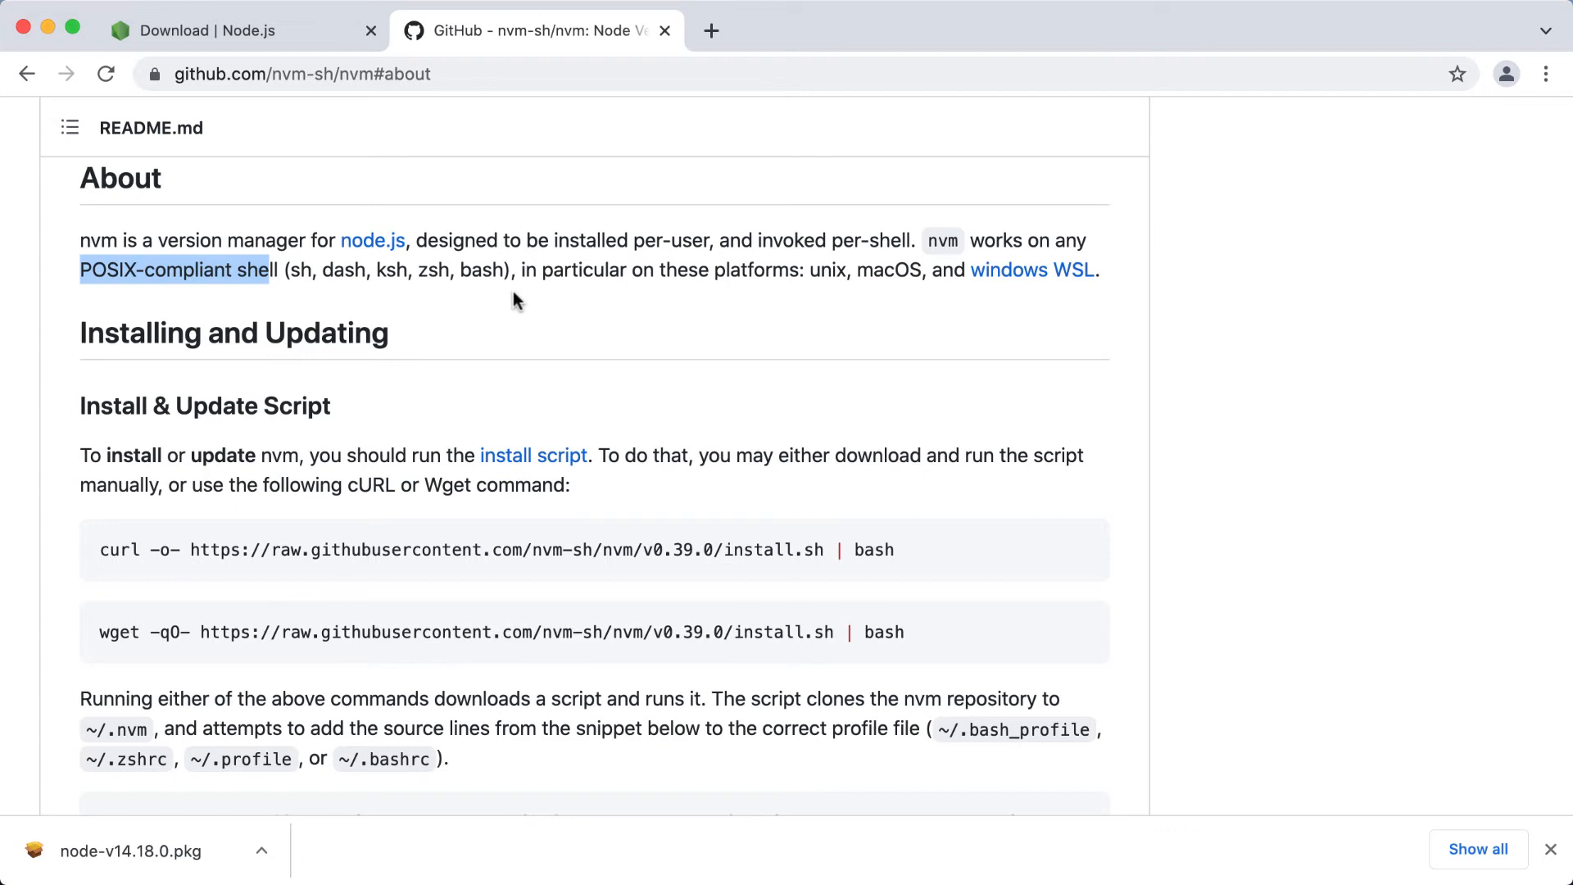
mouse_move(521, 270)
mouse_down()
mouse_move(904, 266)
mouse_move(1132, 288)
mouse_up()
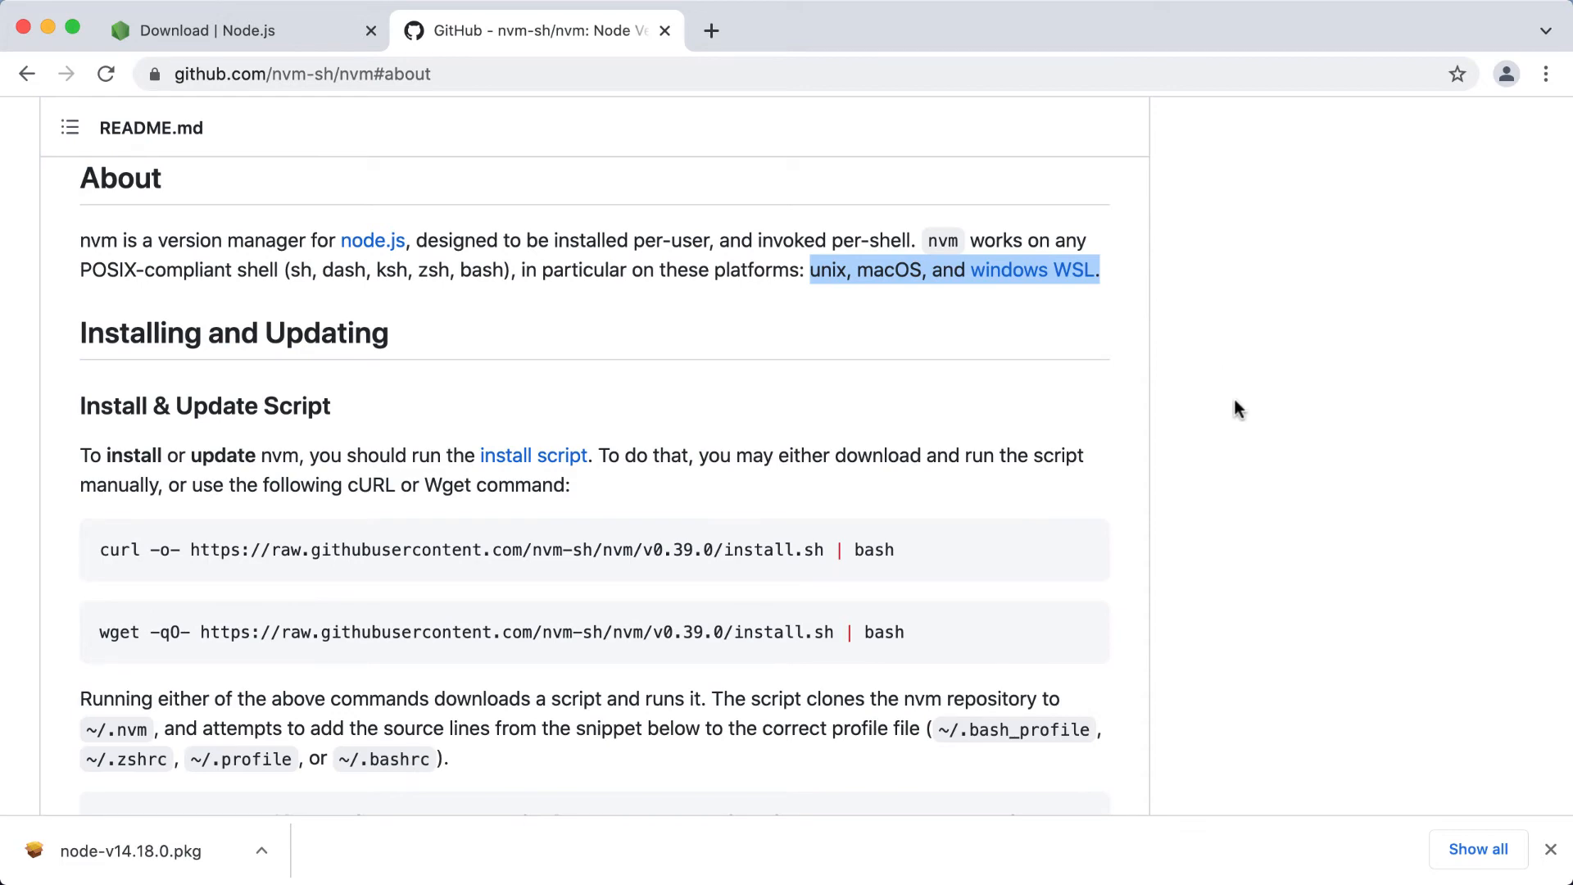
scroll(1233, 395, down, 5)
scroll(1233, 396, down, 5)
scroll(1233, 395, down, 5)
scroll(1233, 396, down, 3)
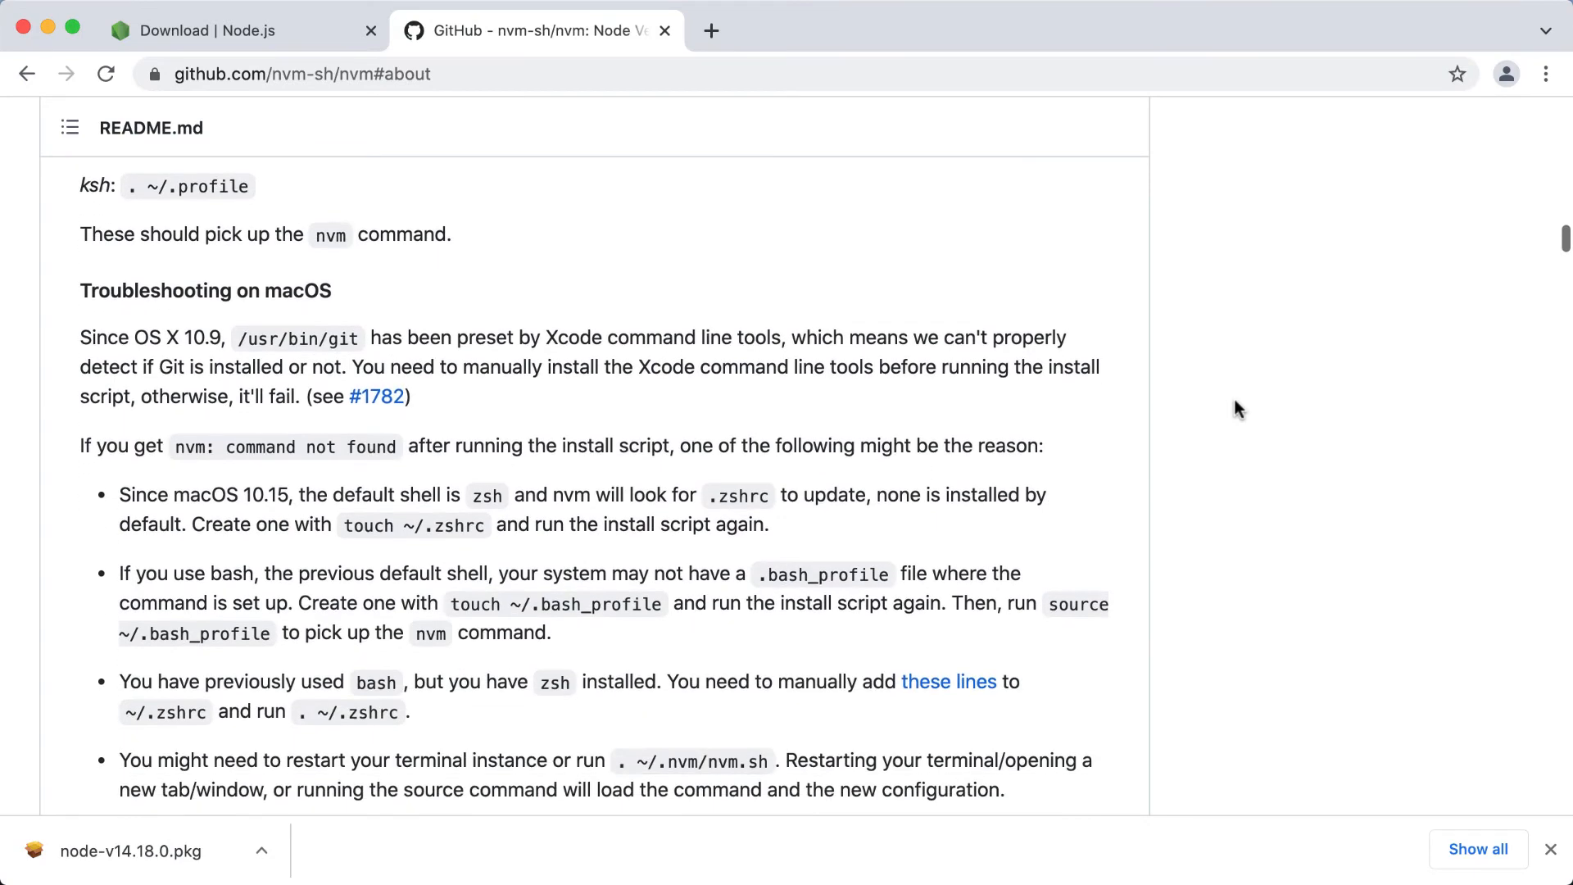
scroll(1233, 396, down, 4)
scroll(1233, 396, down, 4)
scroll(1232, 395, down, 4)
scroll(1232, 396, down, 3)
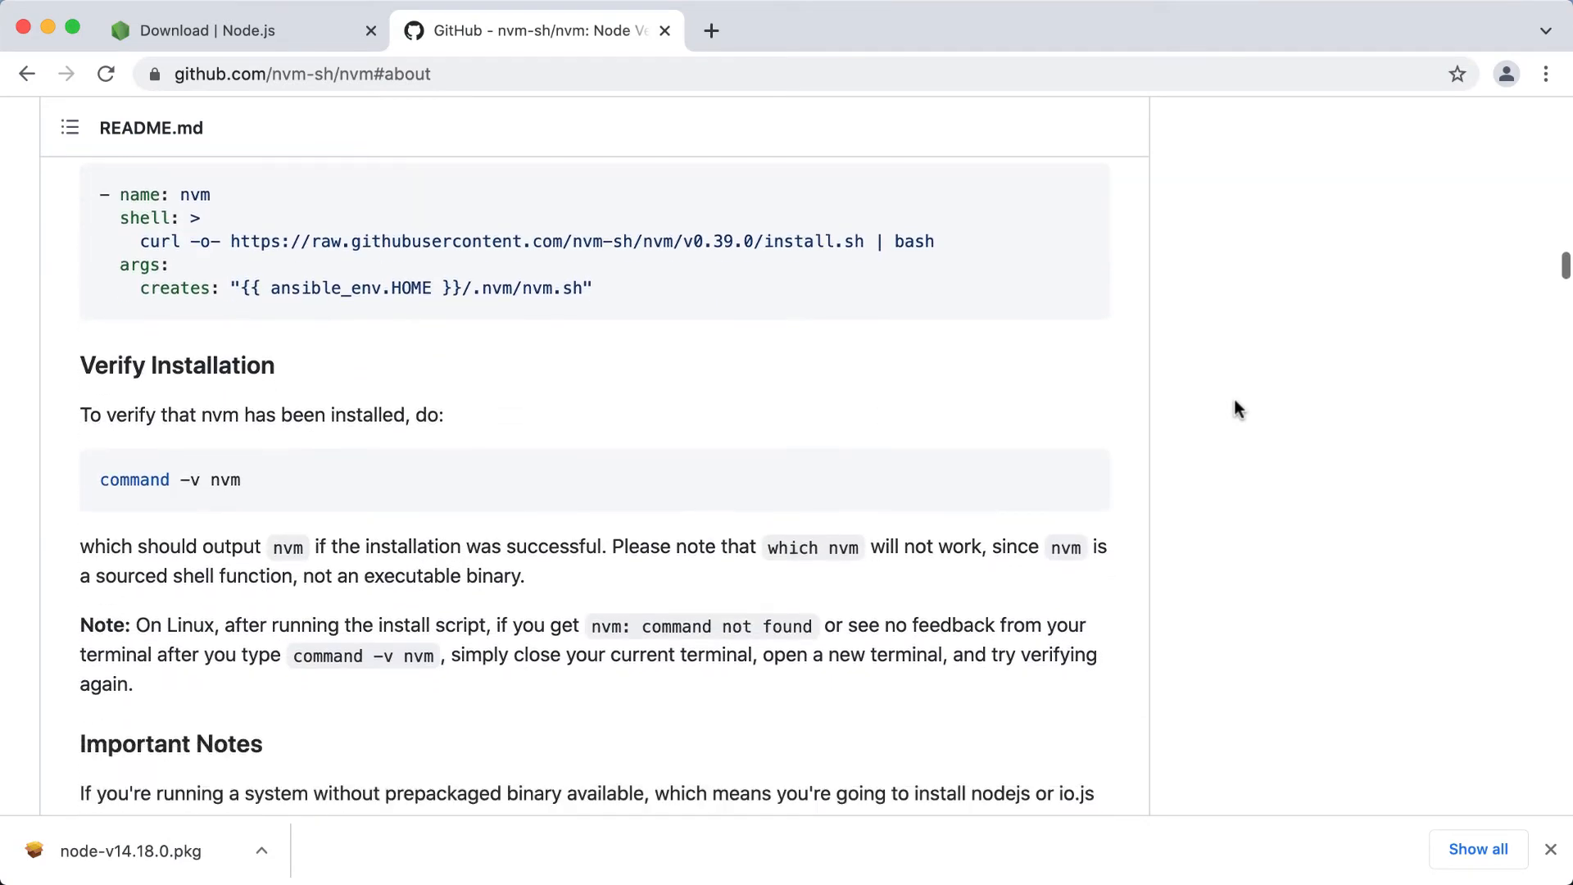
scroll(1232, 396, down, 2)
scroll(1233, 396, down, 3)
scroll(1233, 395, down, 3)
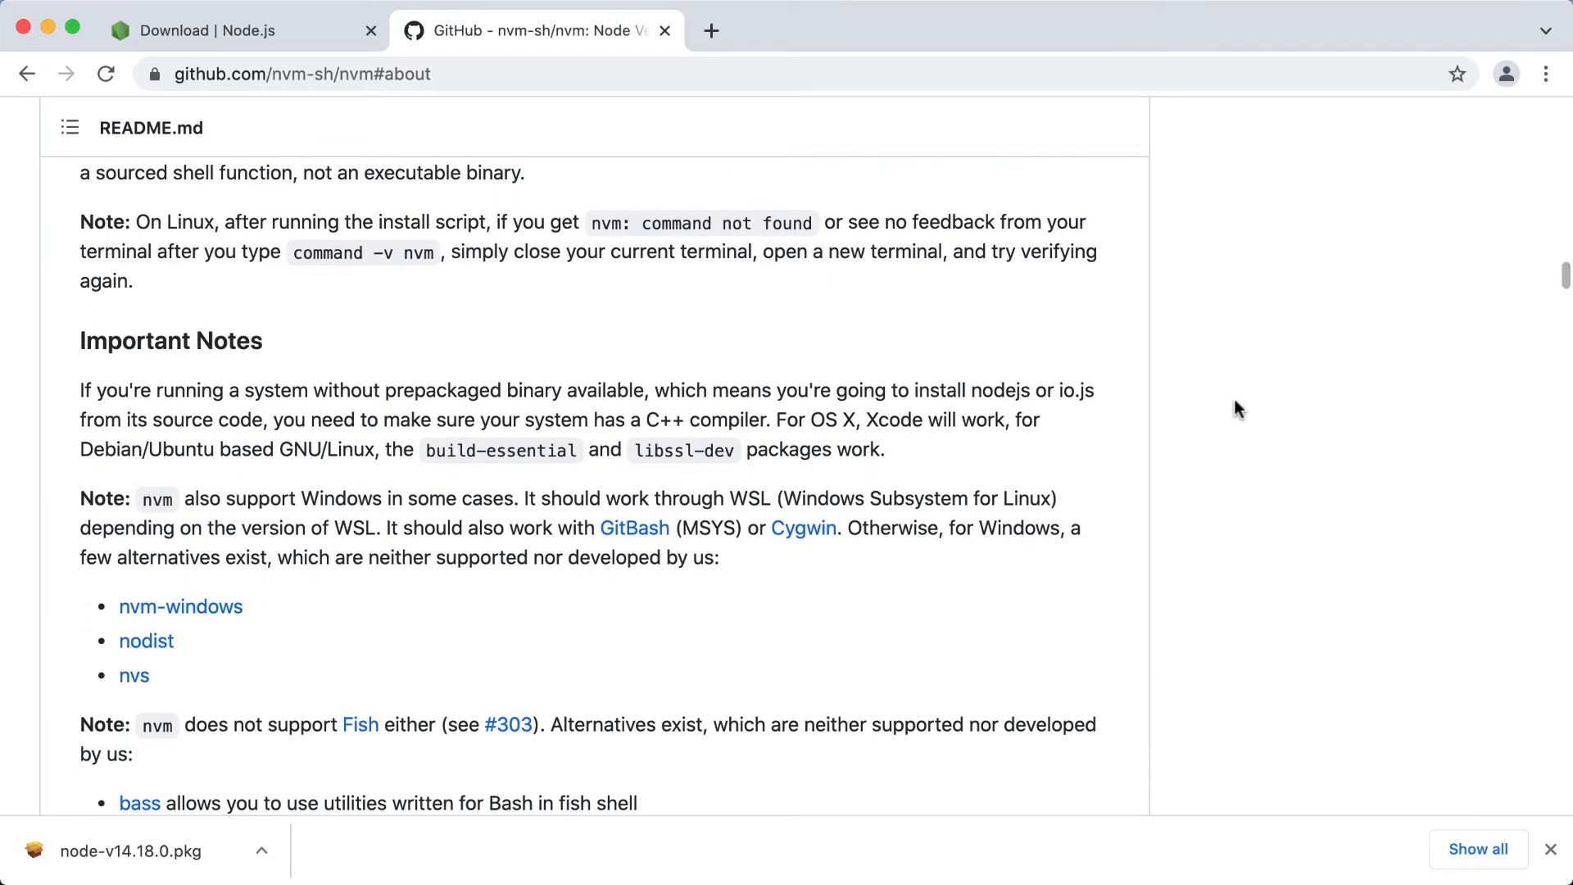
scroll(1233, 396, down, 2)
scroll(1232, 396, down, 3)
scroll(1232, 396, down, 1)
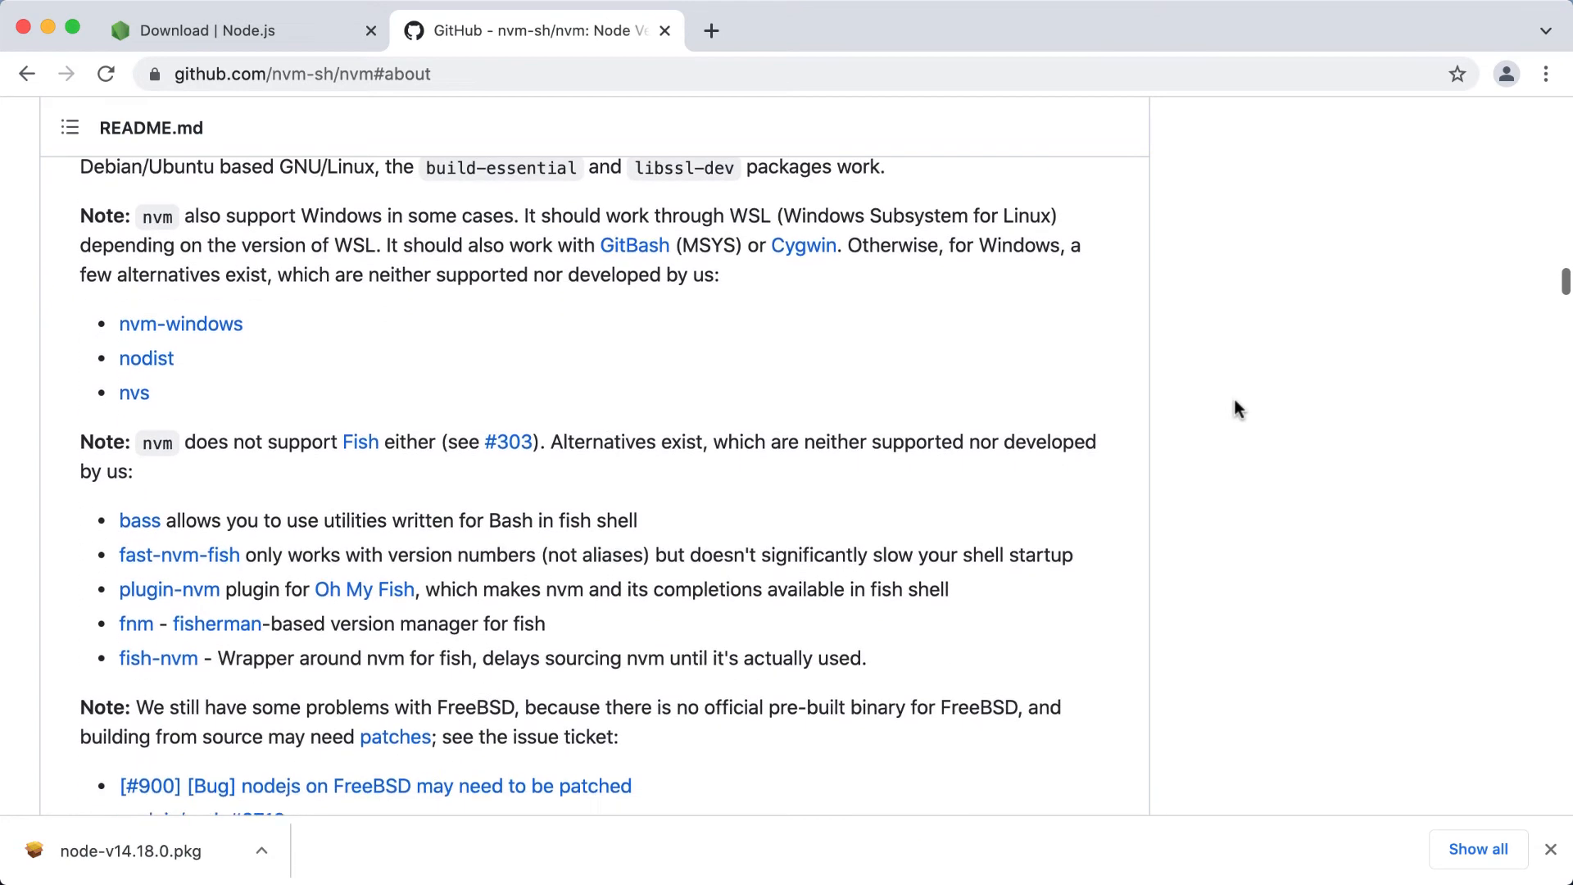
scroll(1233, 396, down, 1)
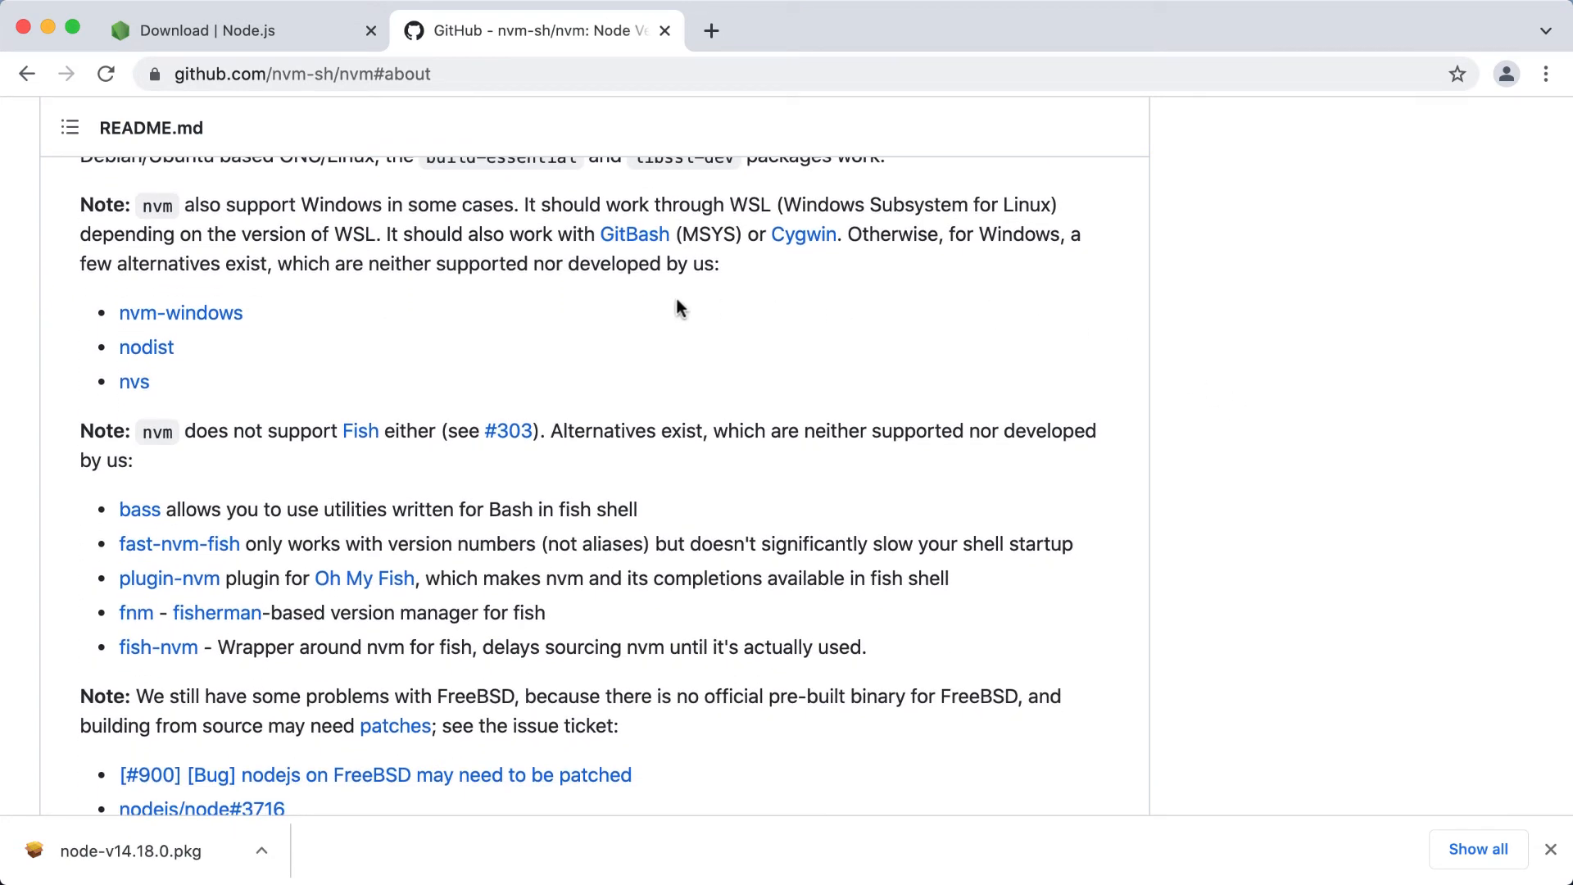
drag(436, 263, 734, 271)
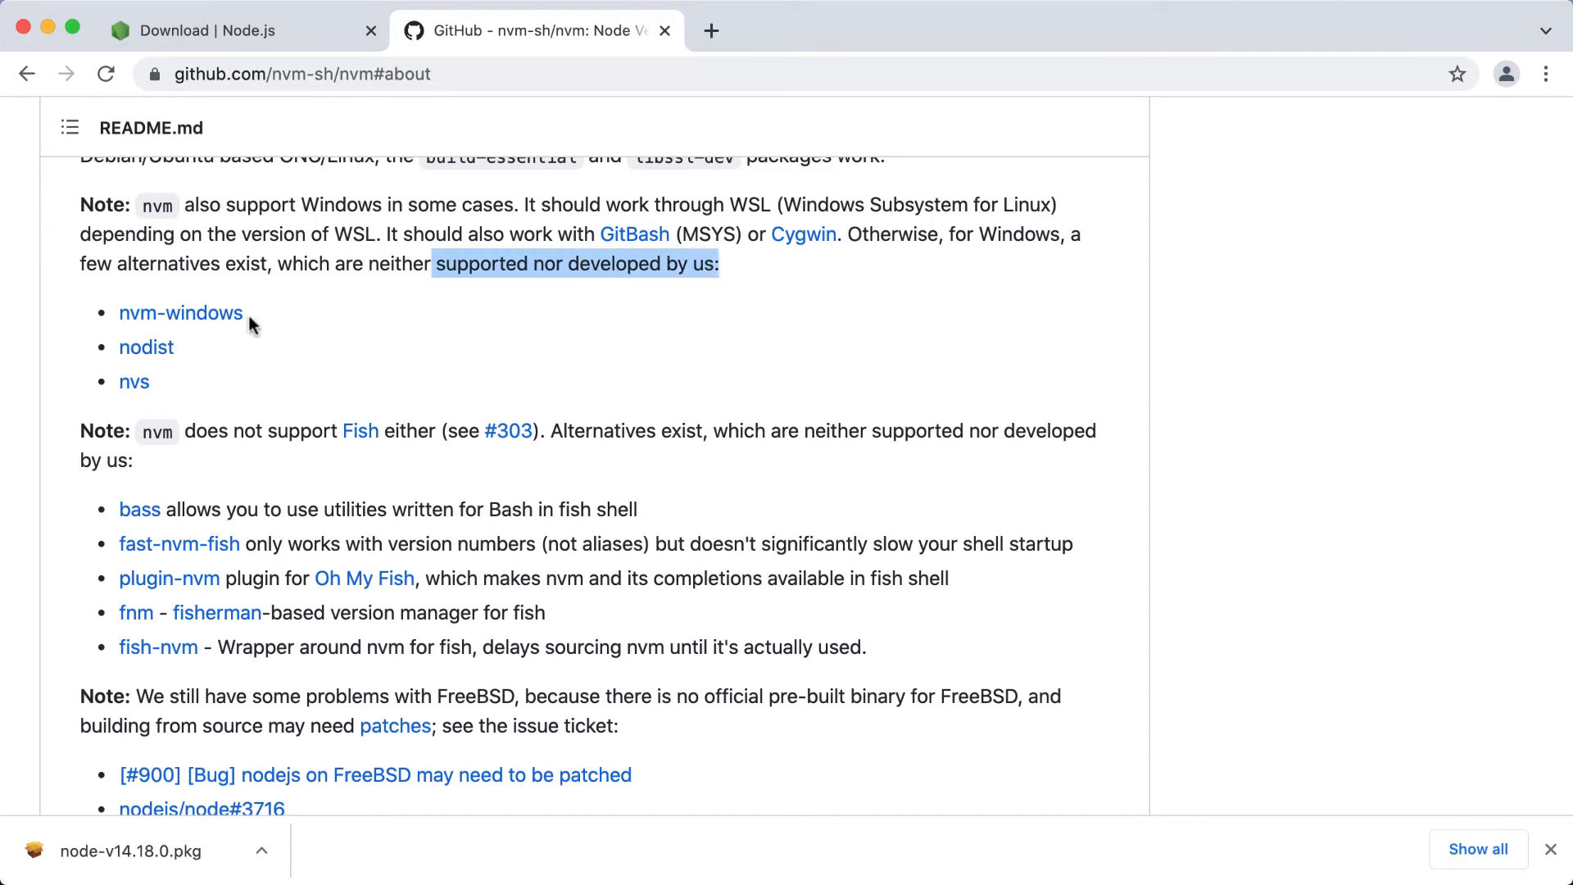
drag(120, 315, 244, 314)
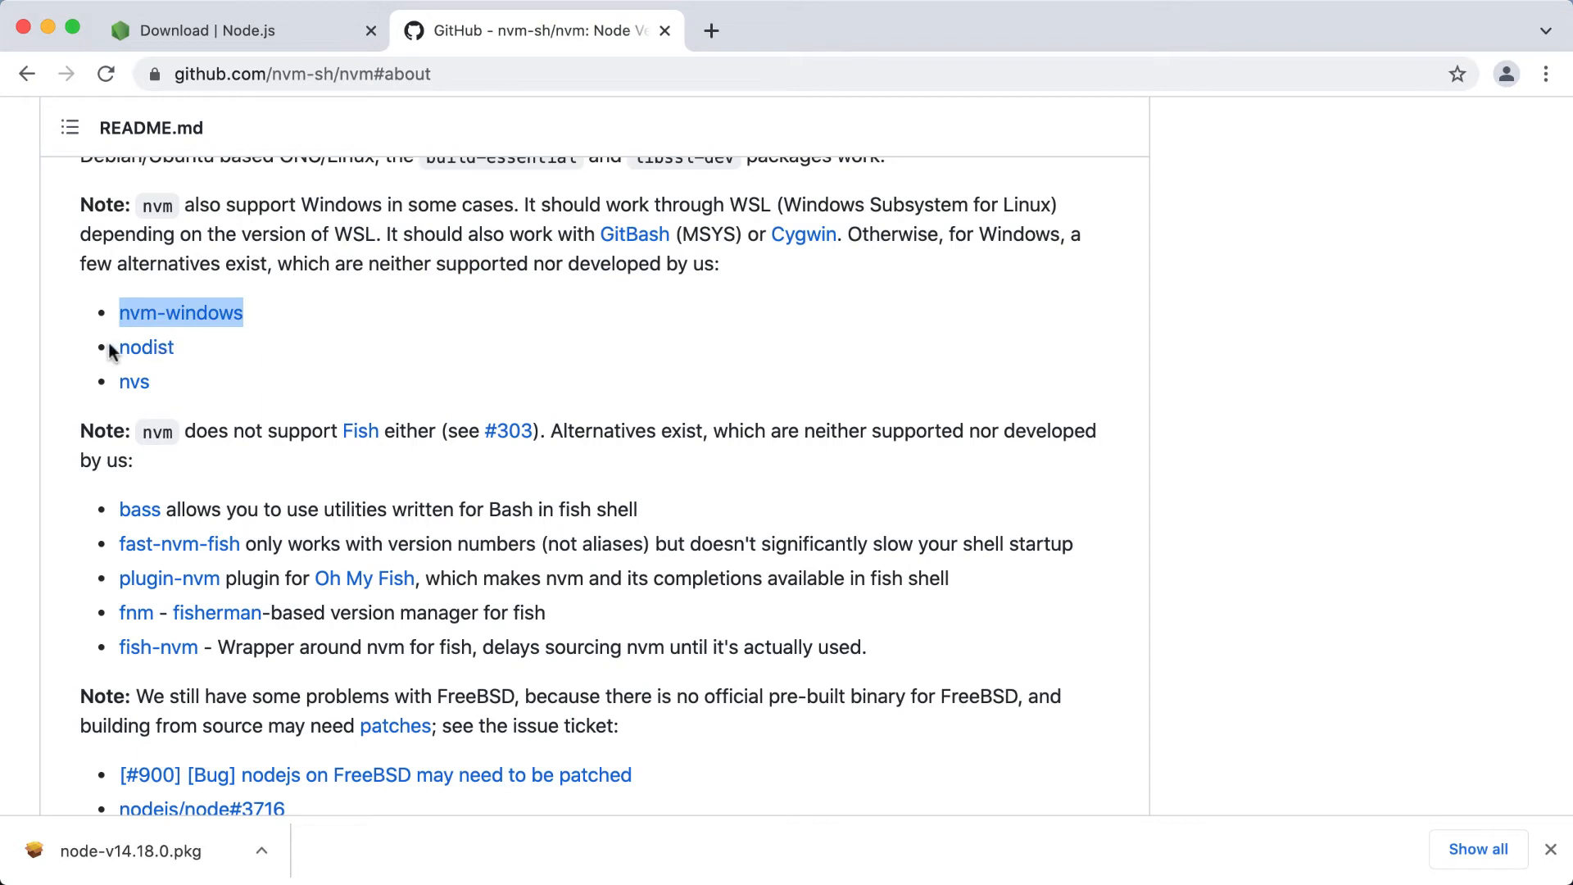
mouse_move(110, 346)
mouse_down()
mouse_move(178, 350)
mouse_move(231, 386)
mouse_up()
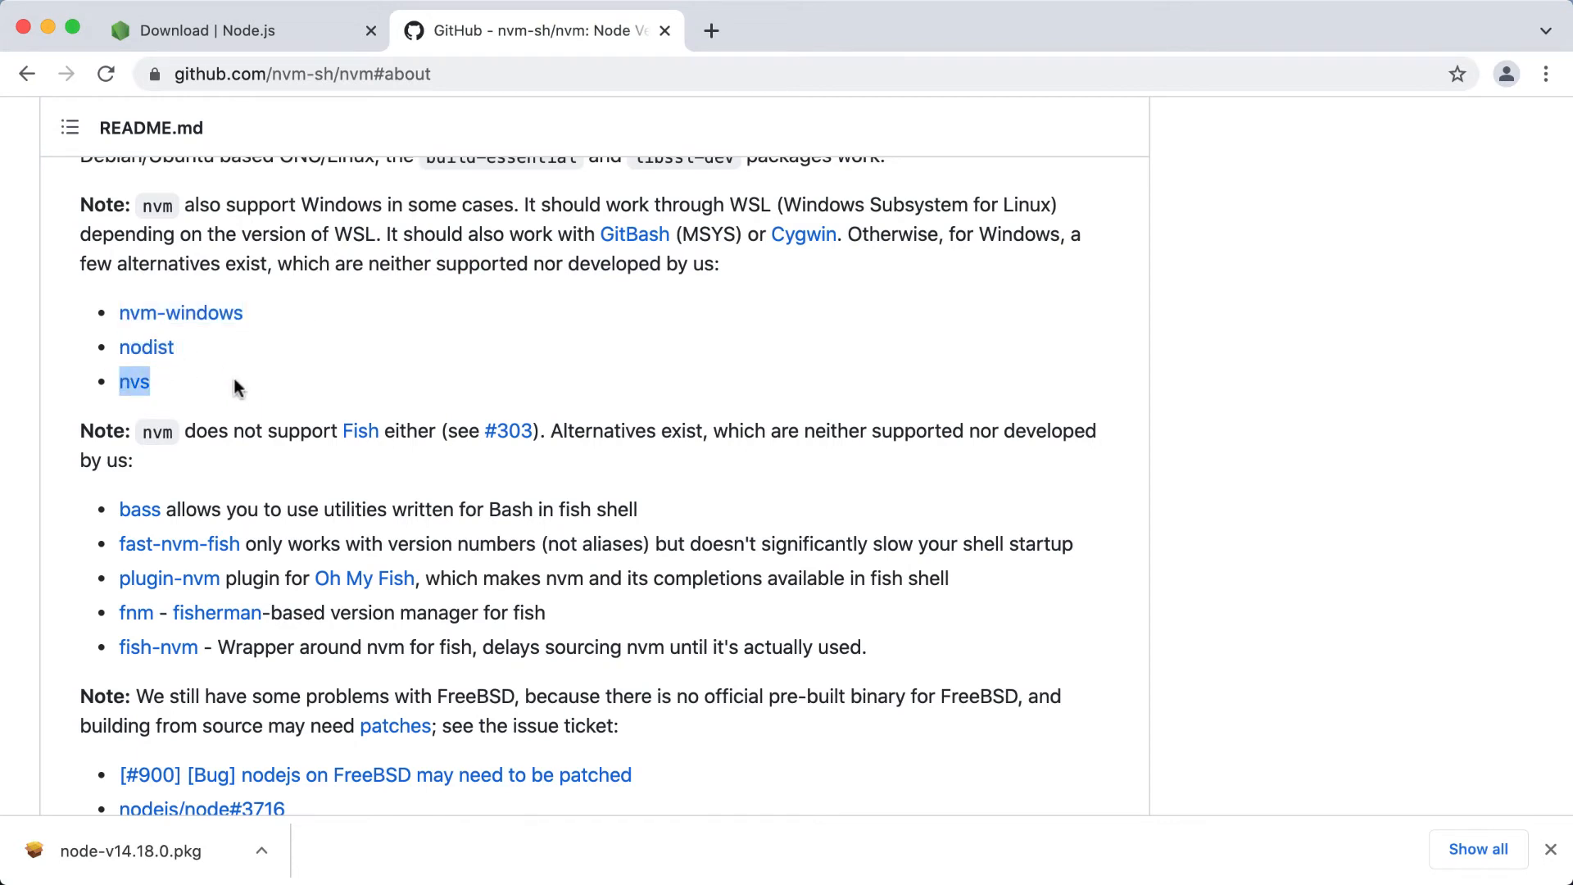
scroll(344, 351, up, 10)
scroll(345, 350, up, 5)
scroll(344, 358, up, 5)
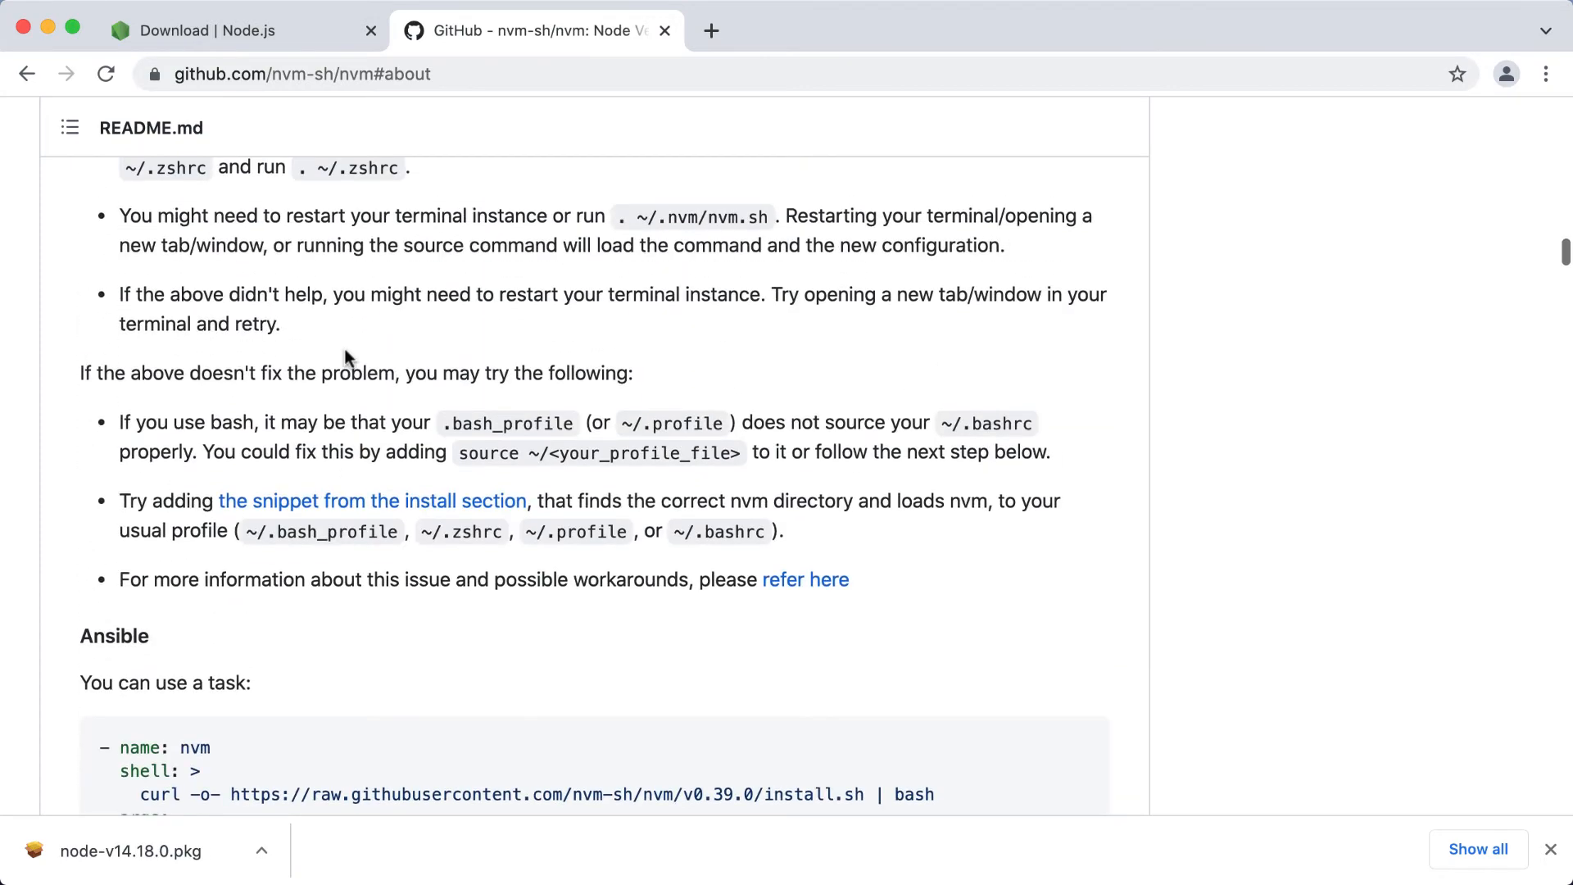
drag(1565, 254, 1565, 147)
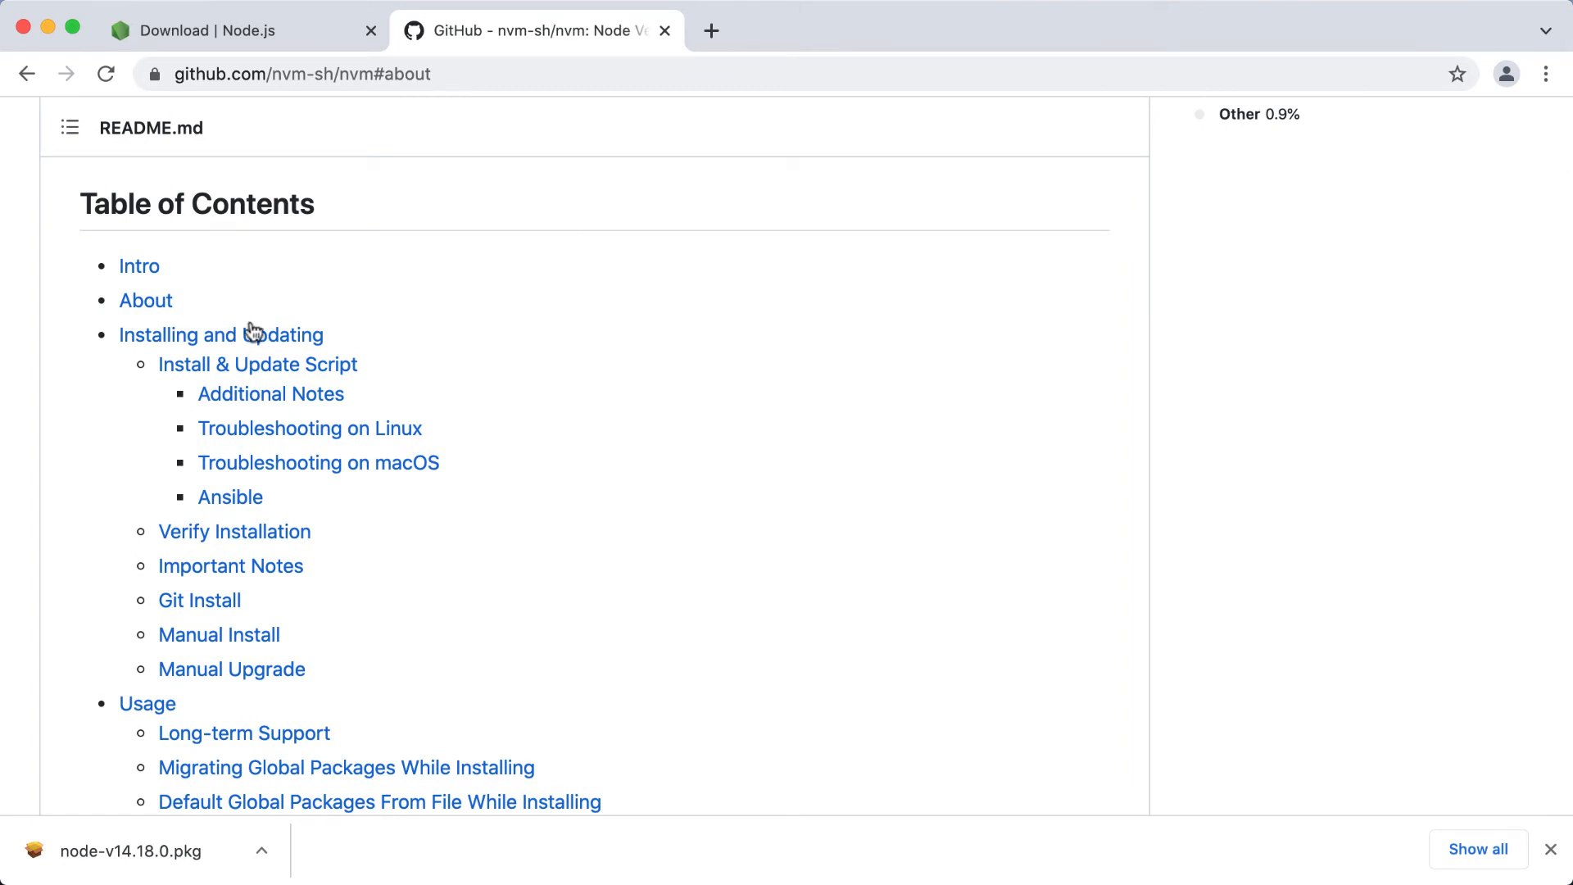
Copy the curl install command from the Installing and Updating section and review its parts.
click(203, 334)
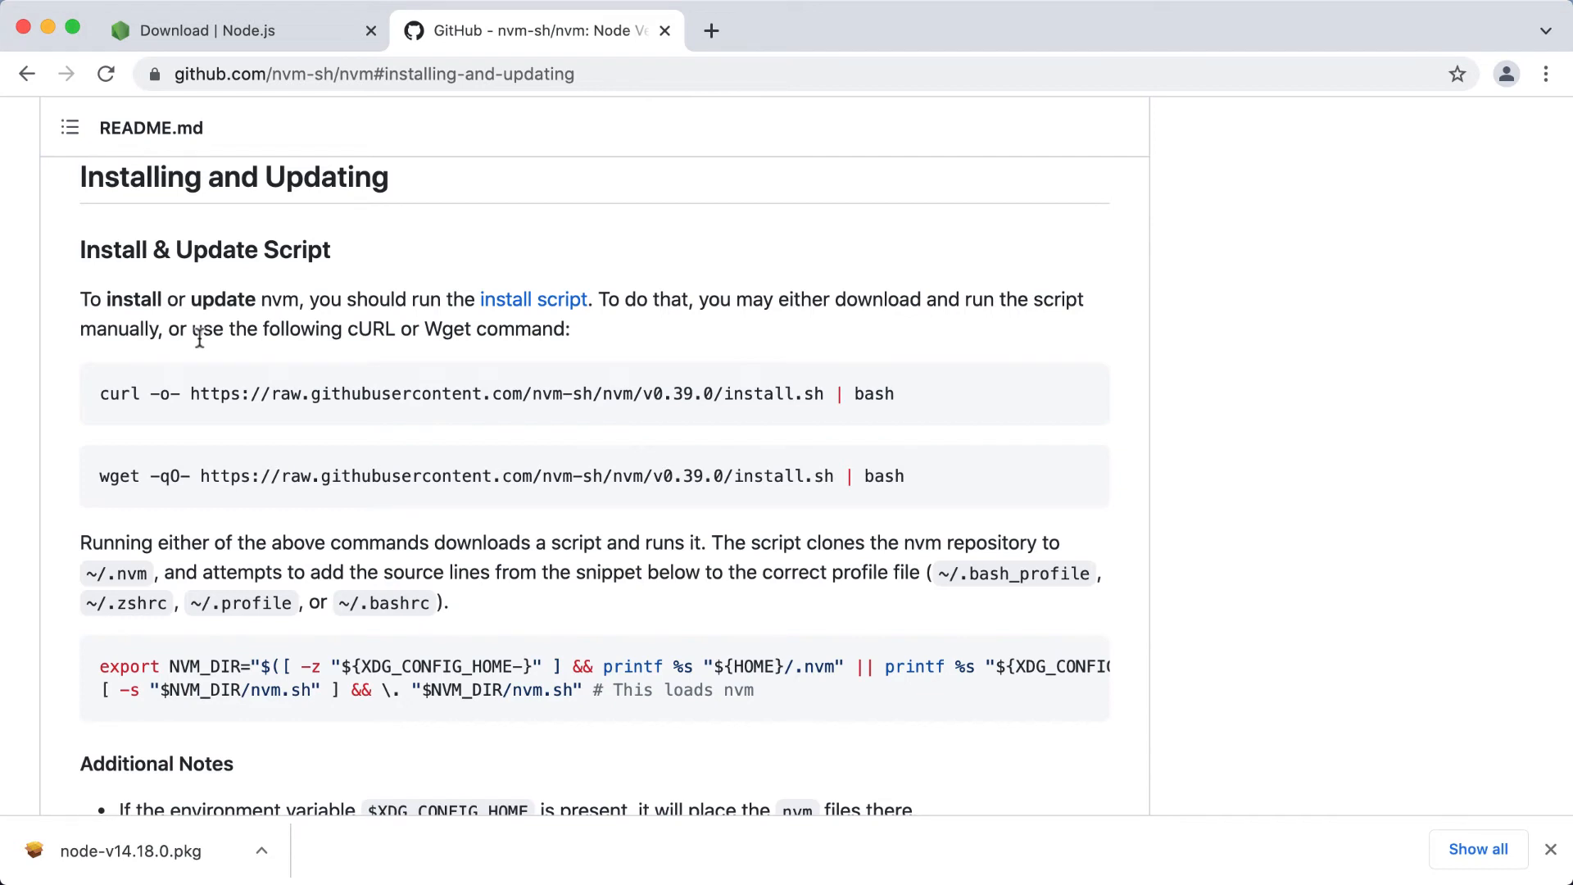
drag(99, 393, 909, 403)
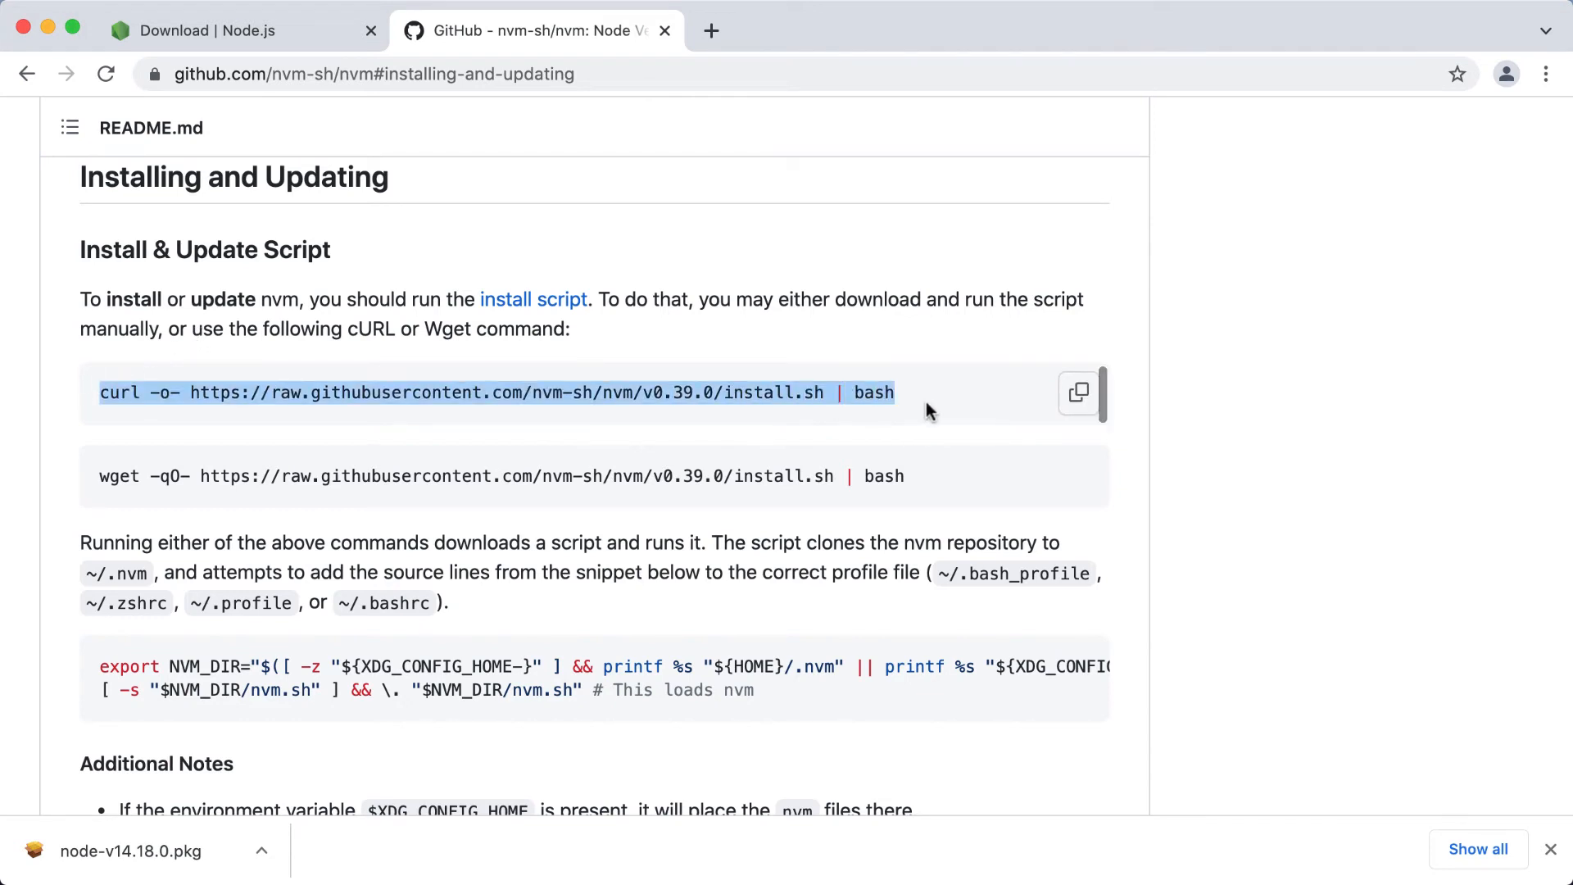
click(1078, 391)
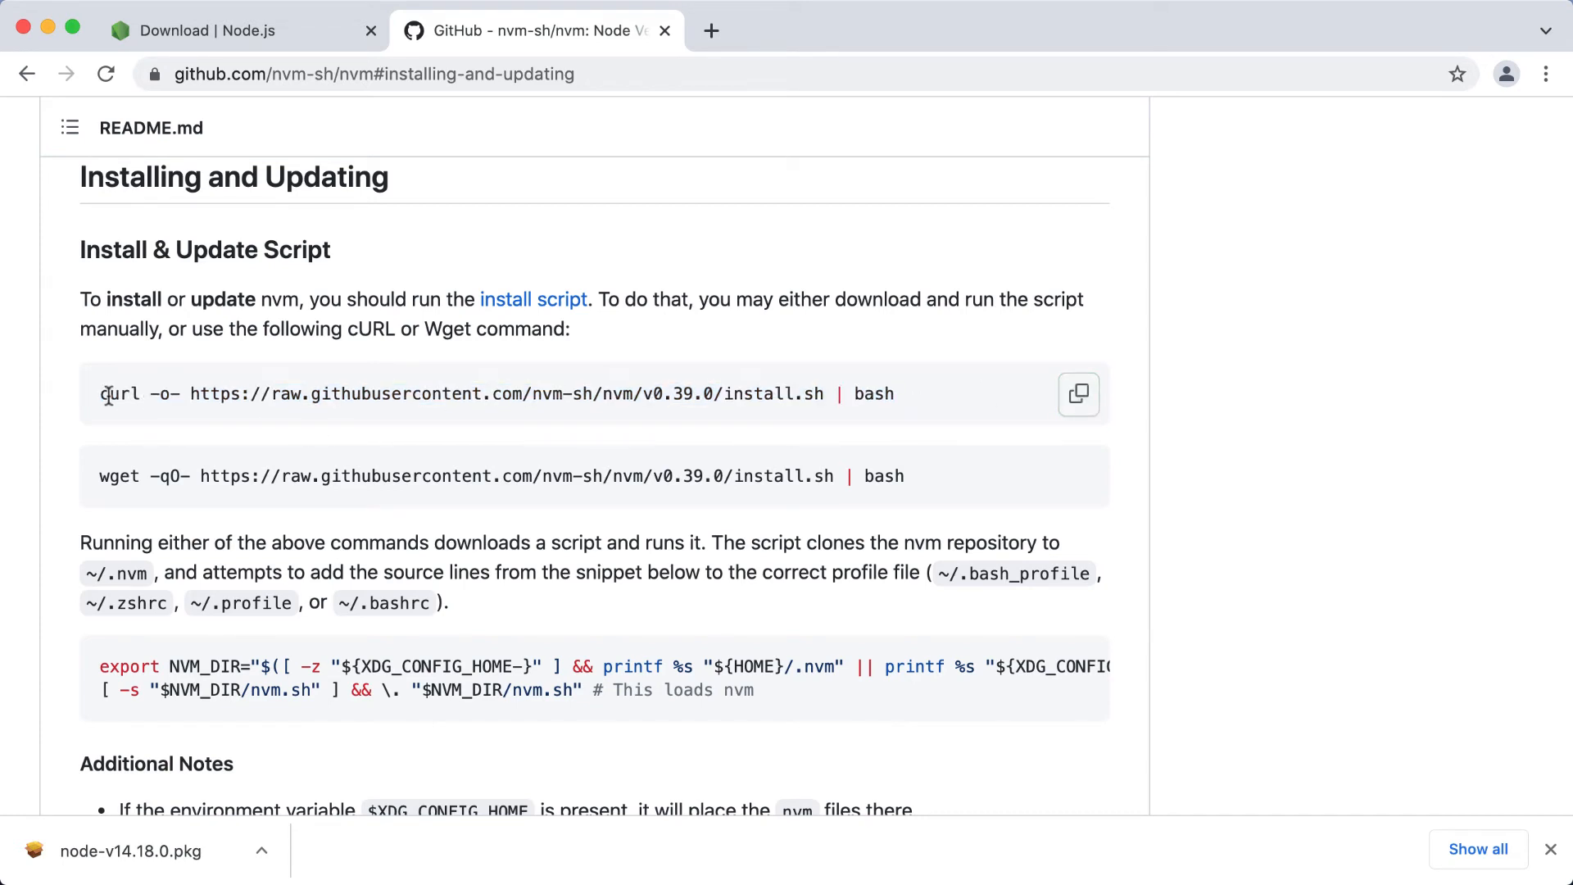
drag(99, 394, 835, 394)
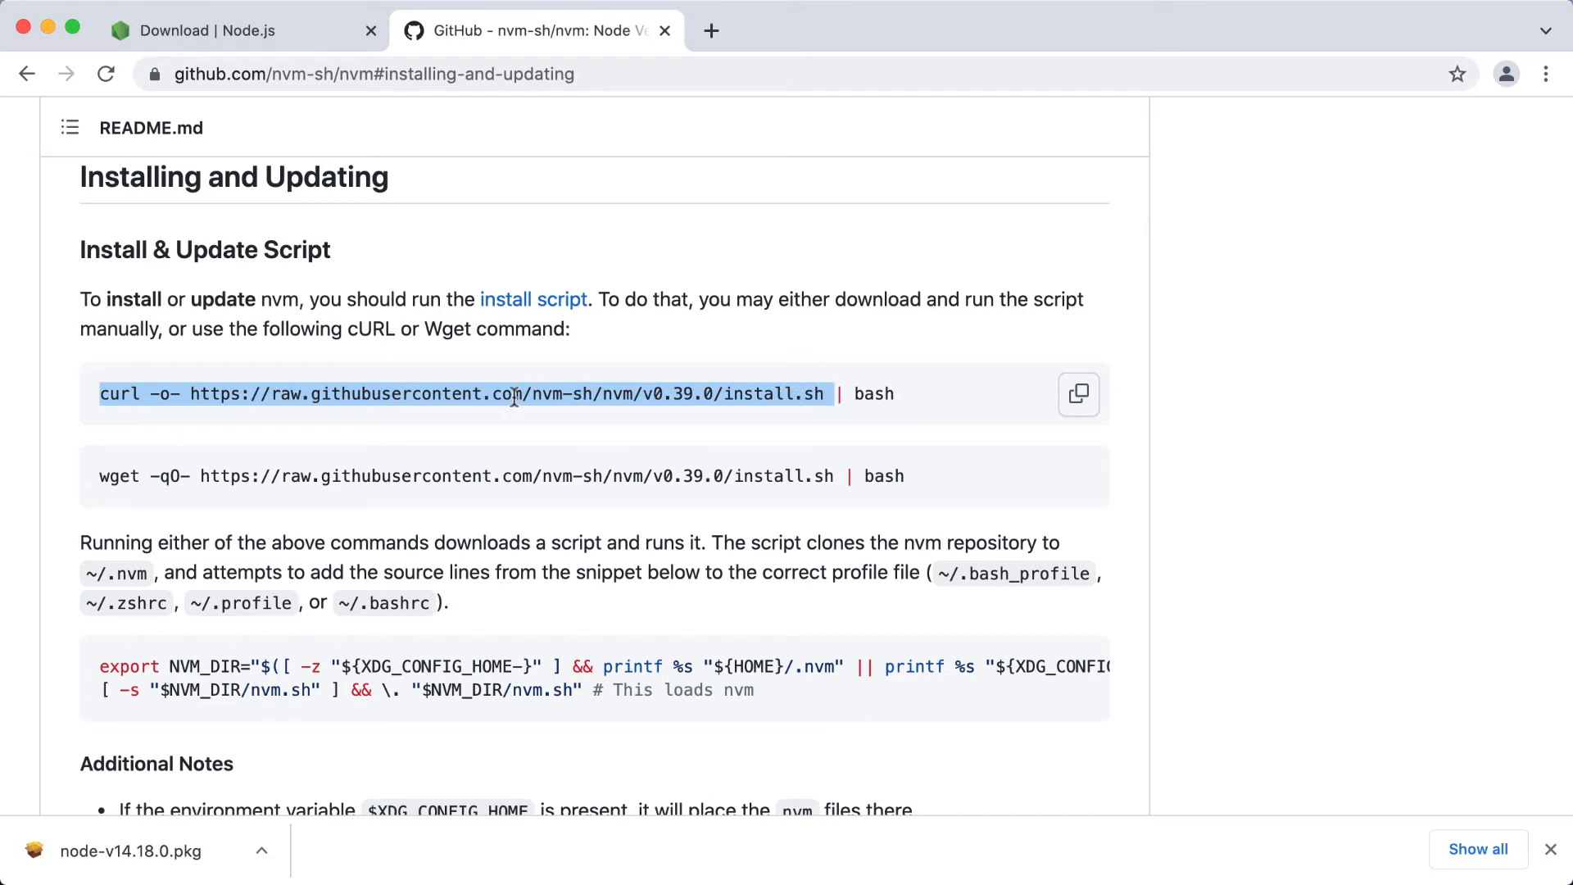
click(897, 396)
drag(898, 394, 840, 393)
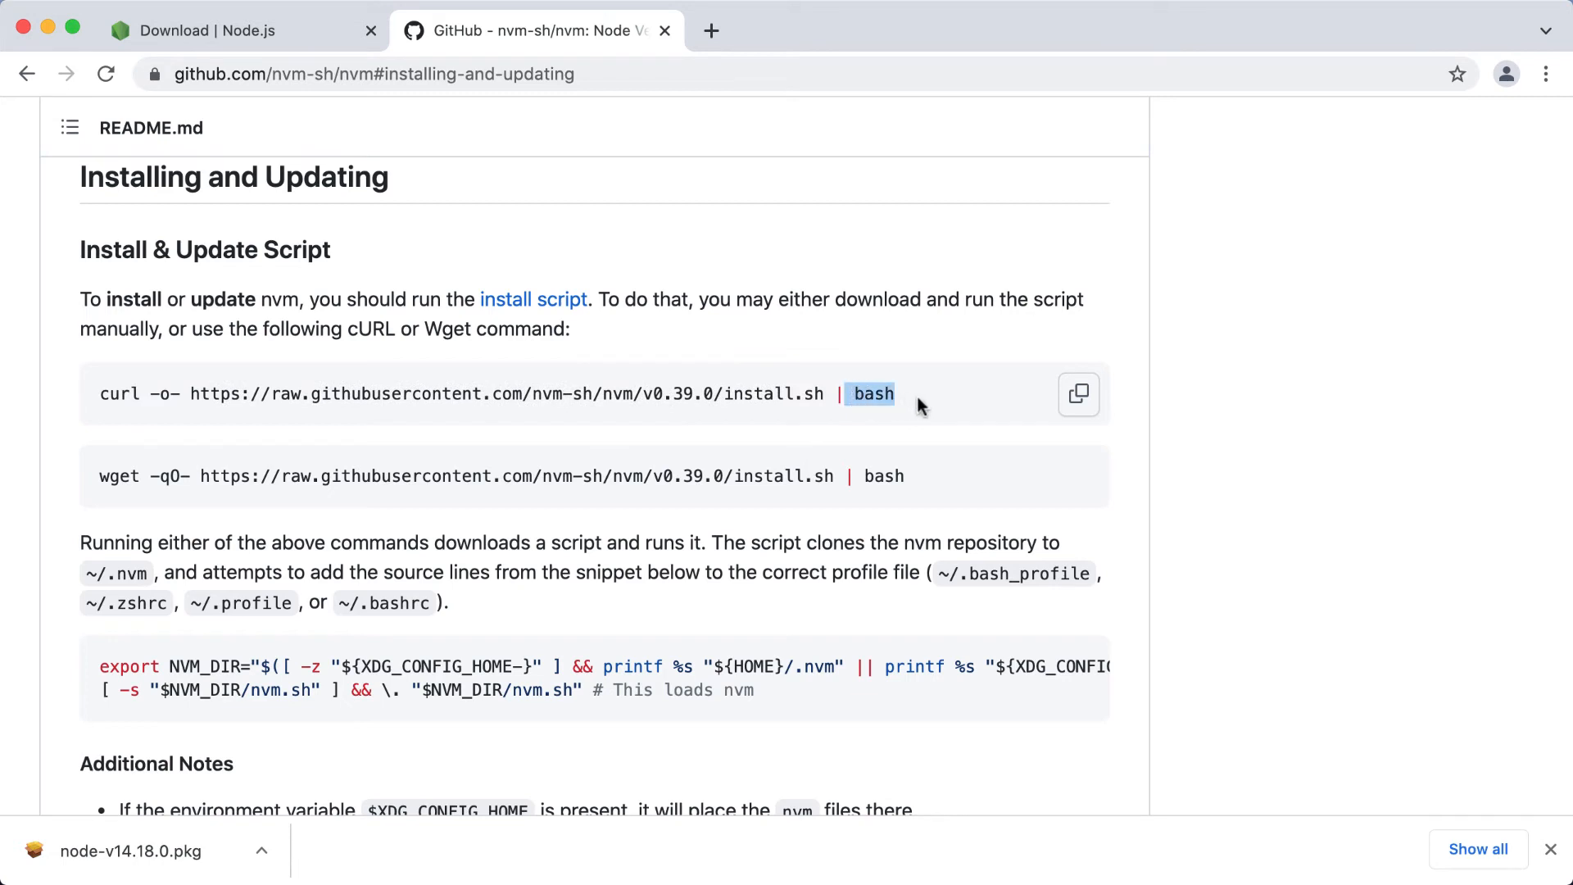
Run the pasted nvm v0.39.0 curl install script in Terminal and review its status messages.
key(super+c)
key(super+Tab)
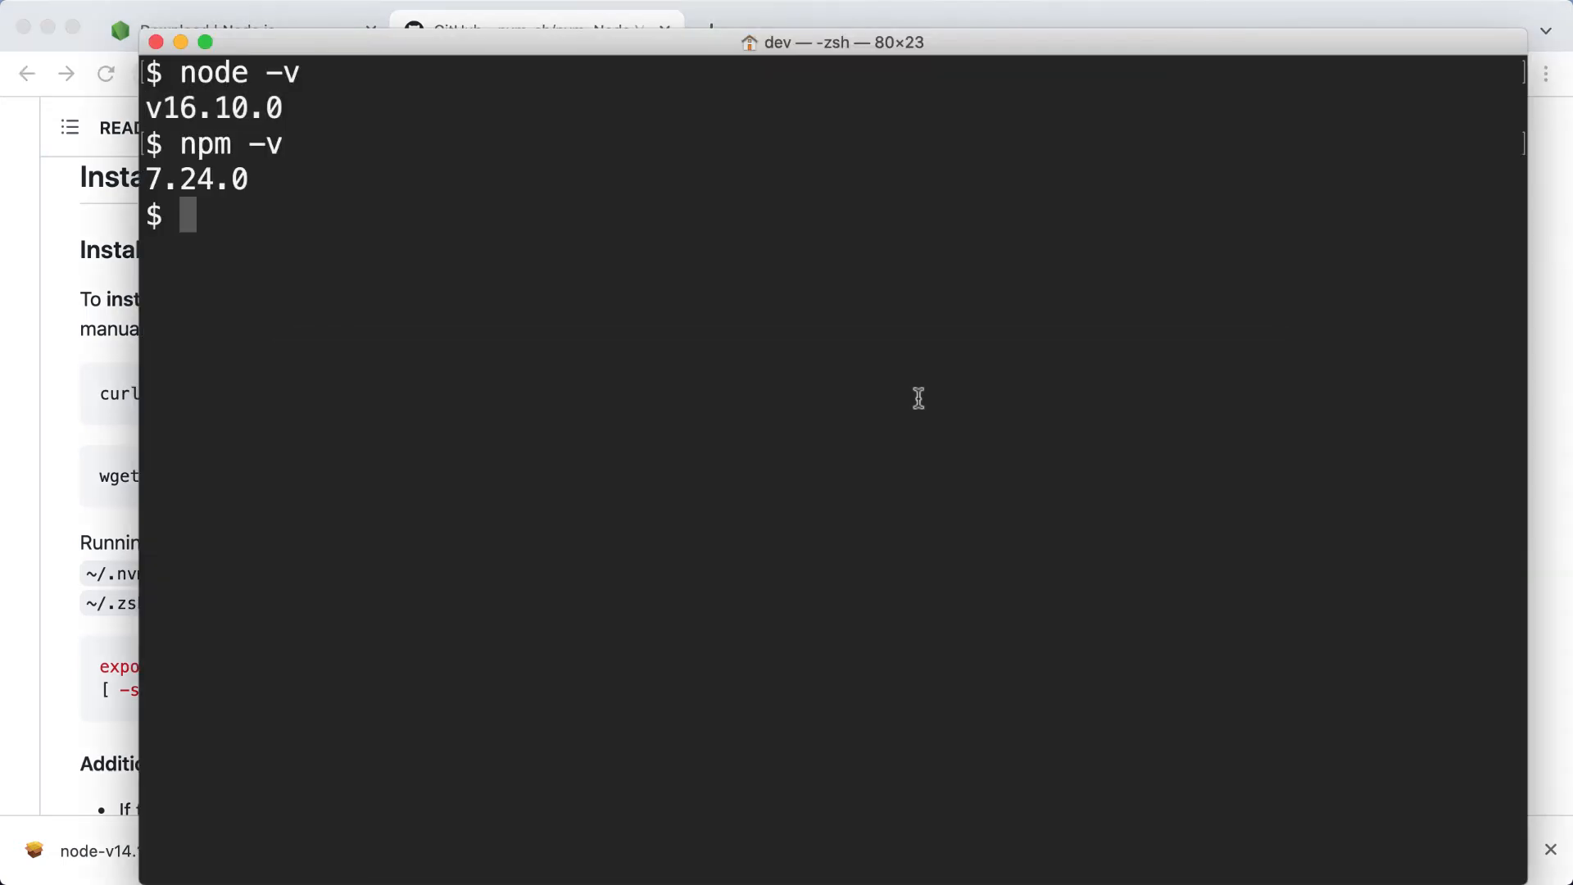
key(super+v)
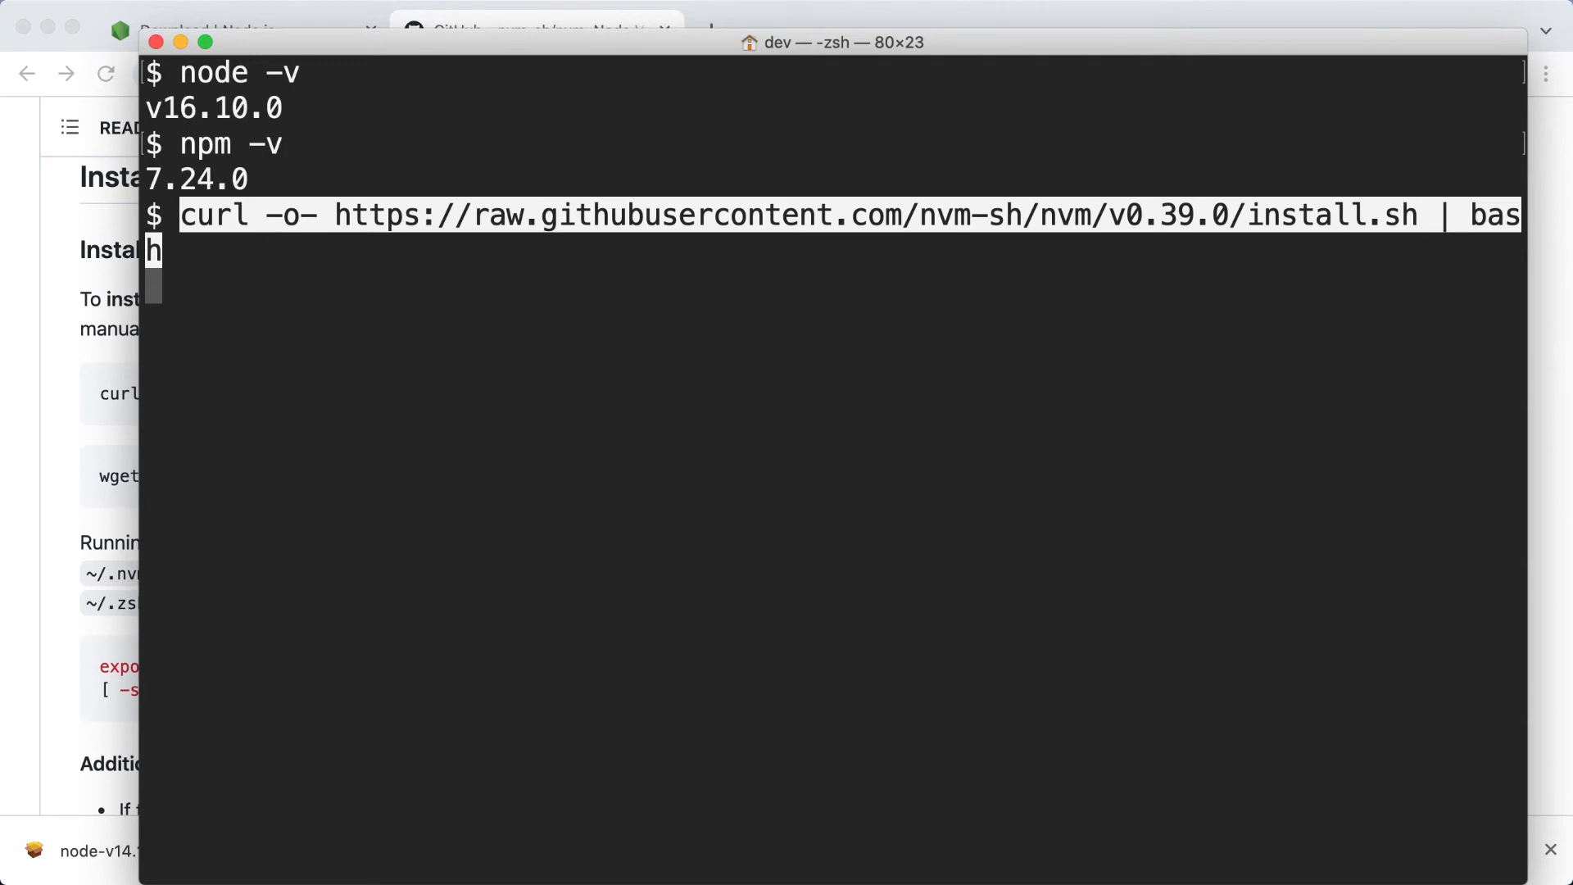
key(Return)
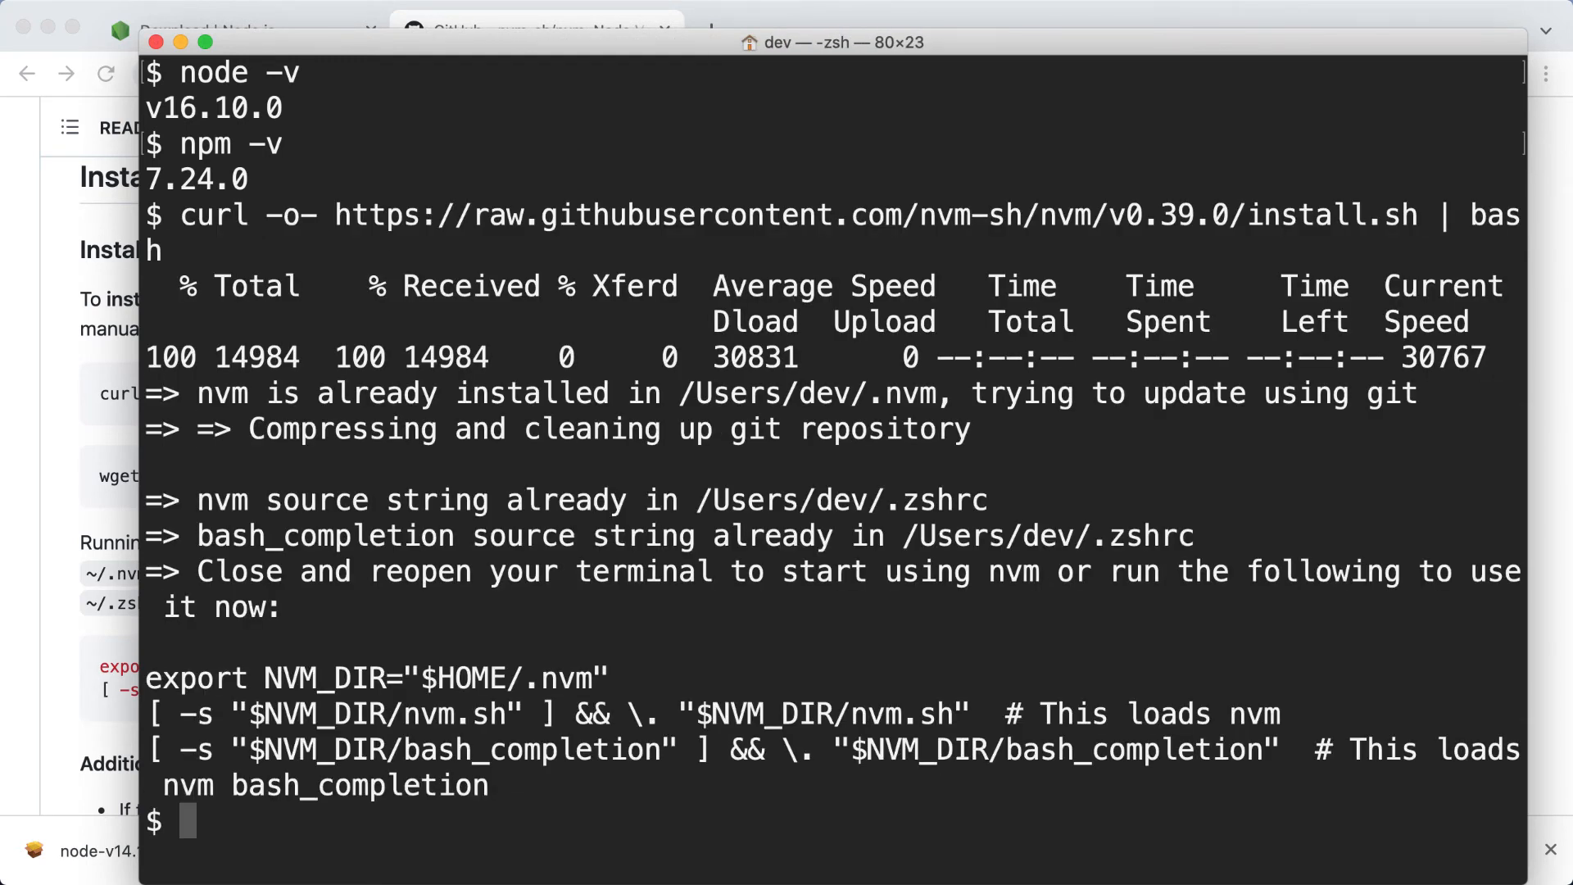
mouse_move(197, 394)
mouse_down()
mouse_move(649, 758)
mouse_move(648, 788)
mouse_up()
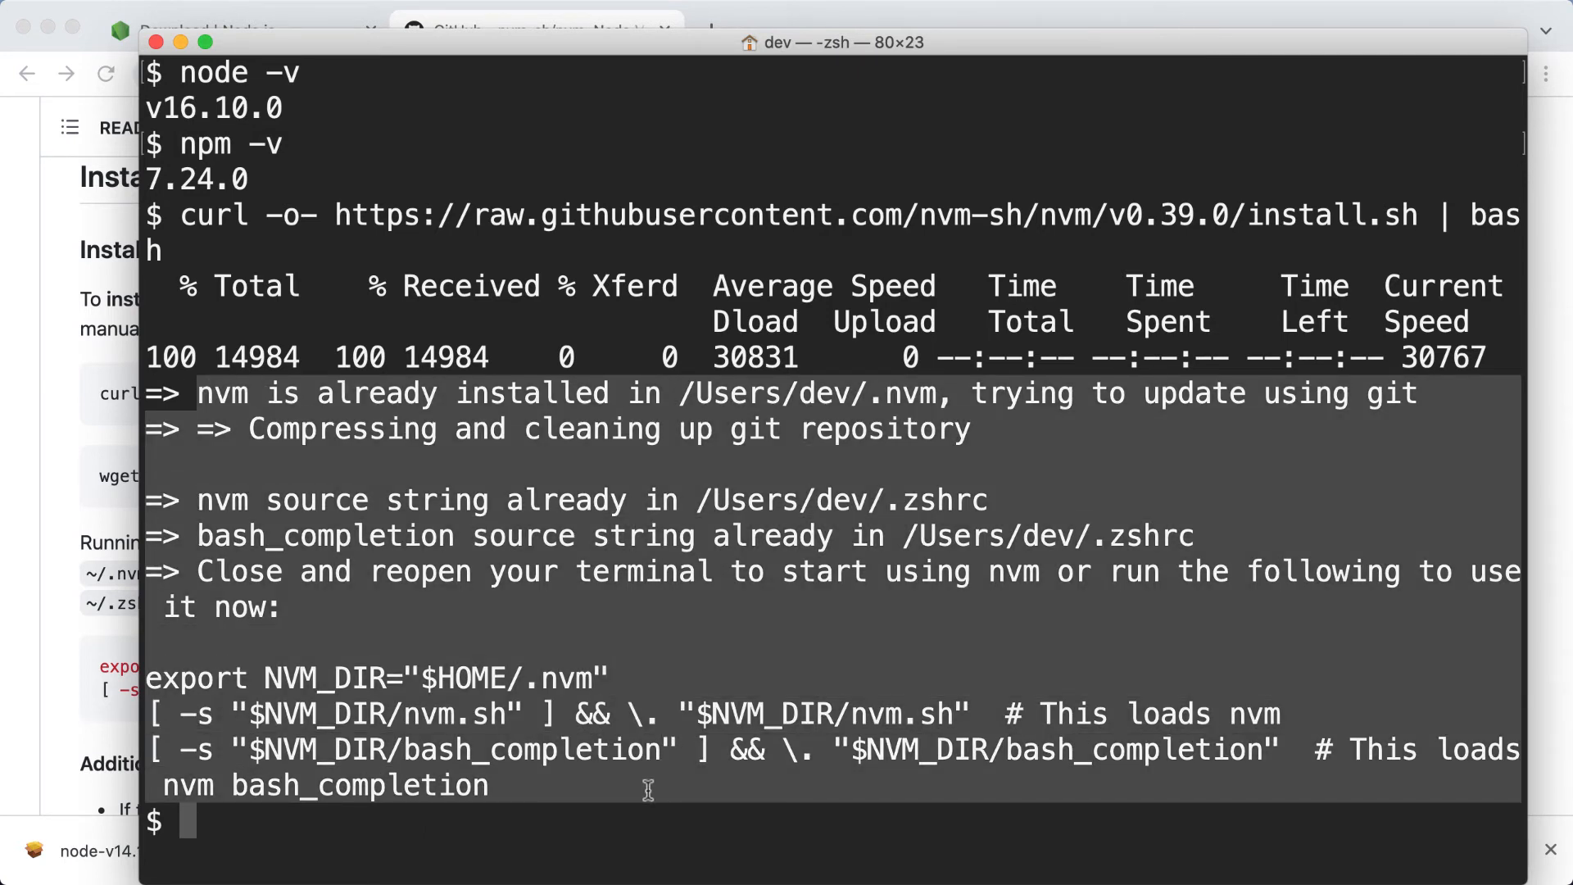
click(649, 788)
text(nv)
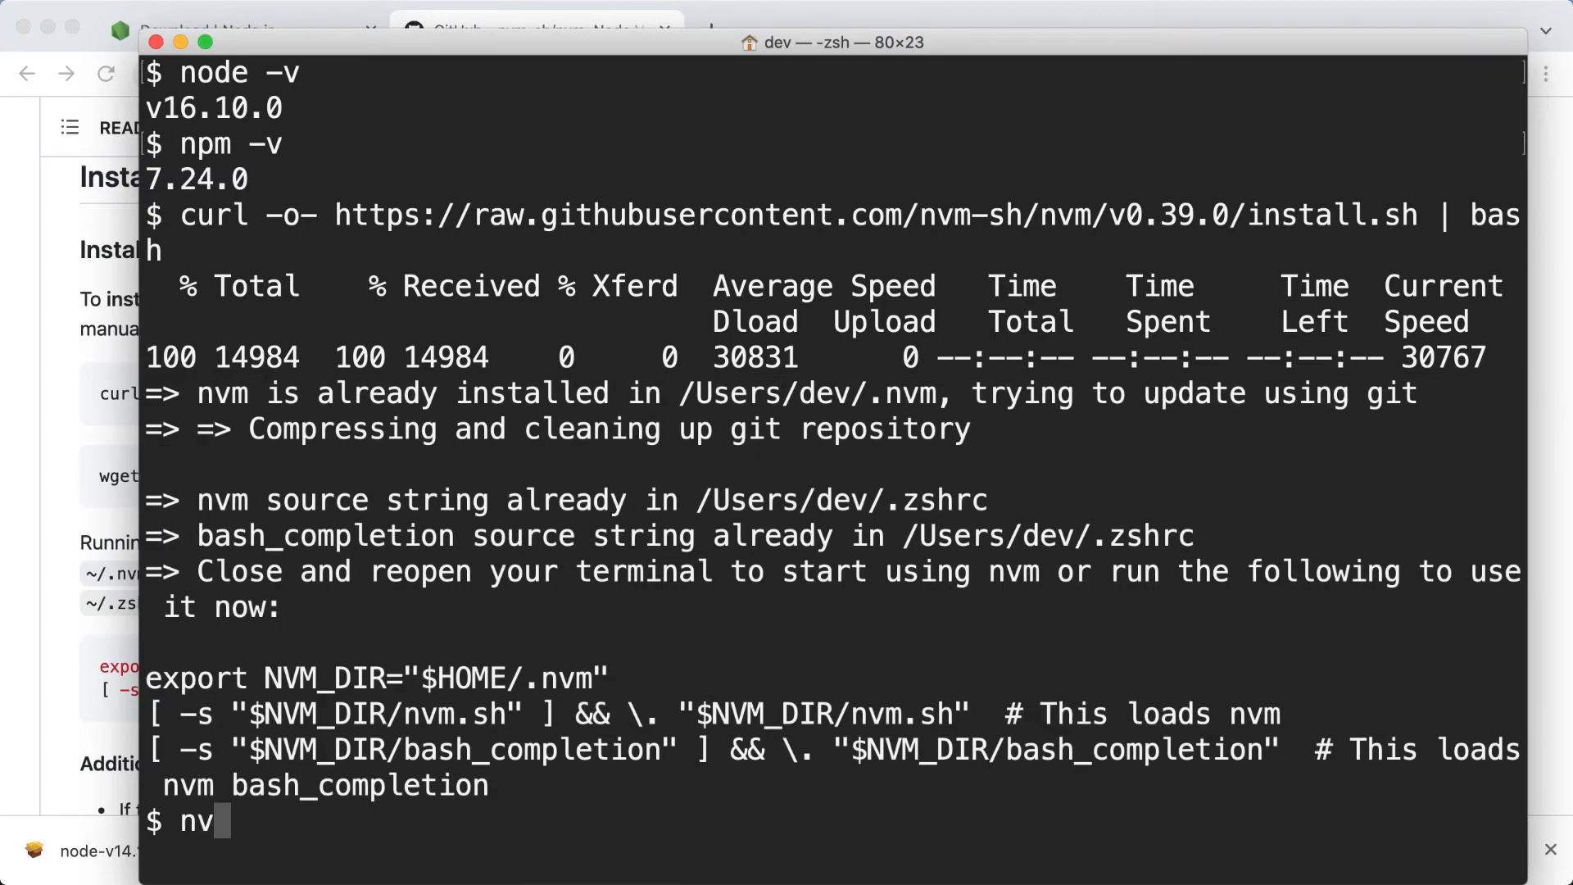
text(m)
text( -v)
Confirm nvm -v reports 0.39.0 and review the reopen-terminal advice and nvm load lines.
key(Return)
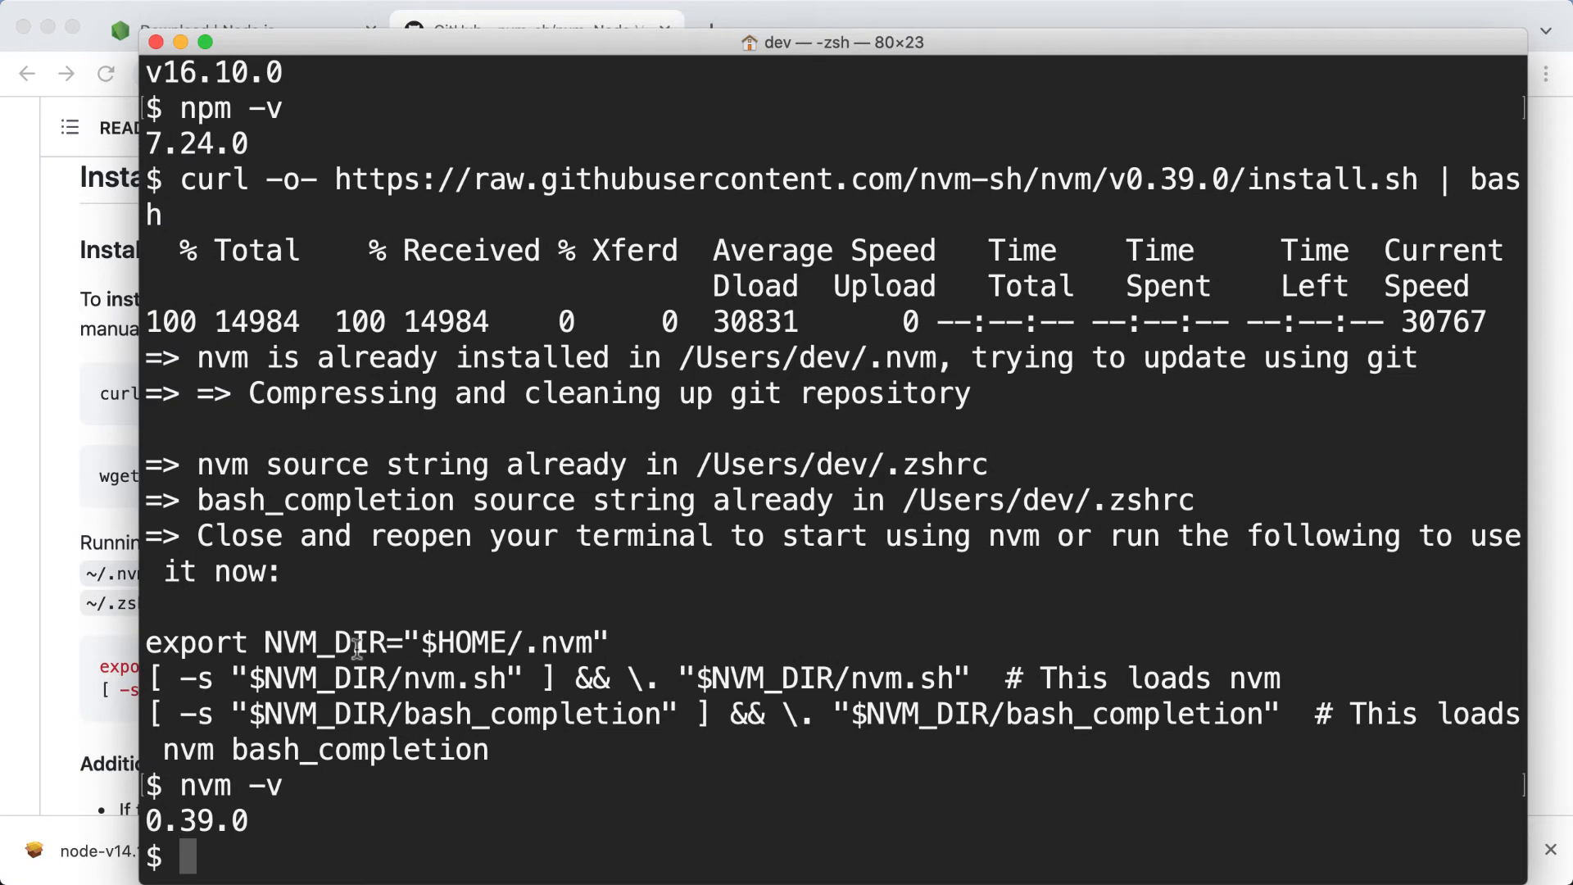
drag(197, 541, 710, 544)
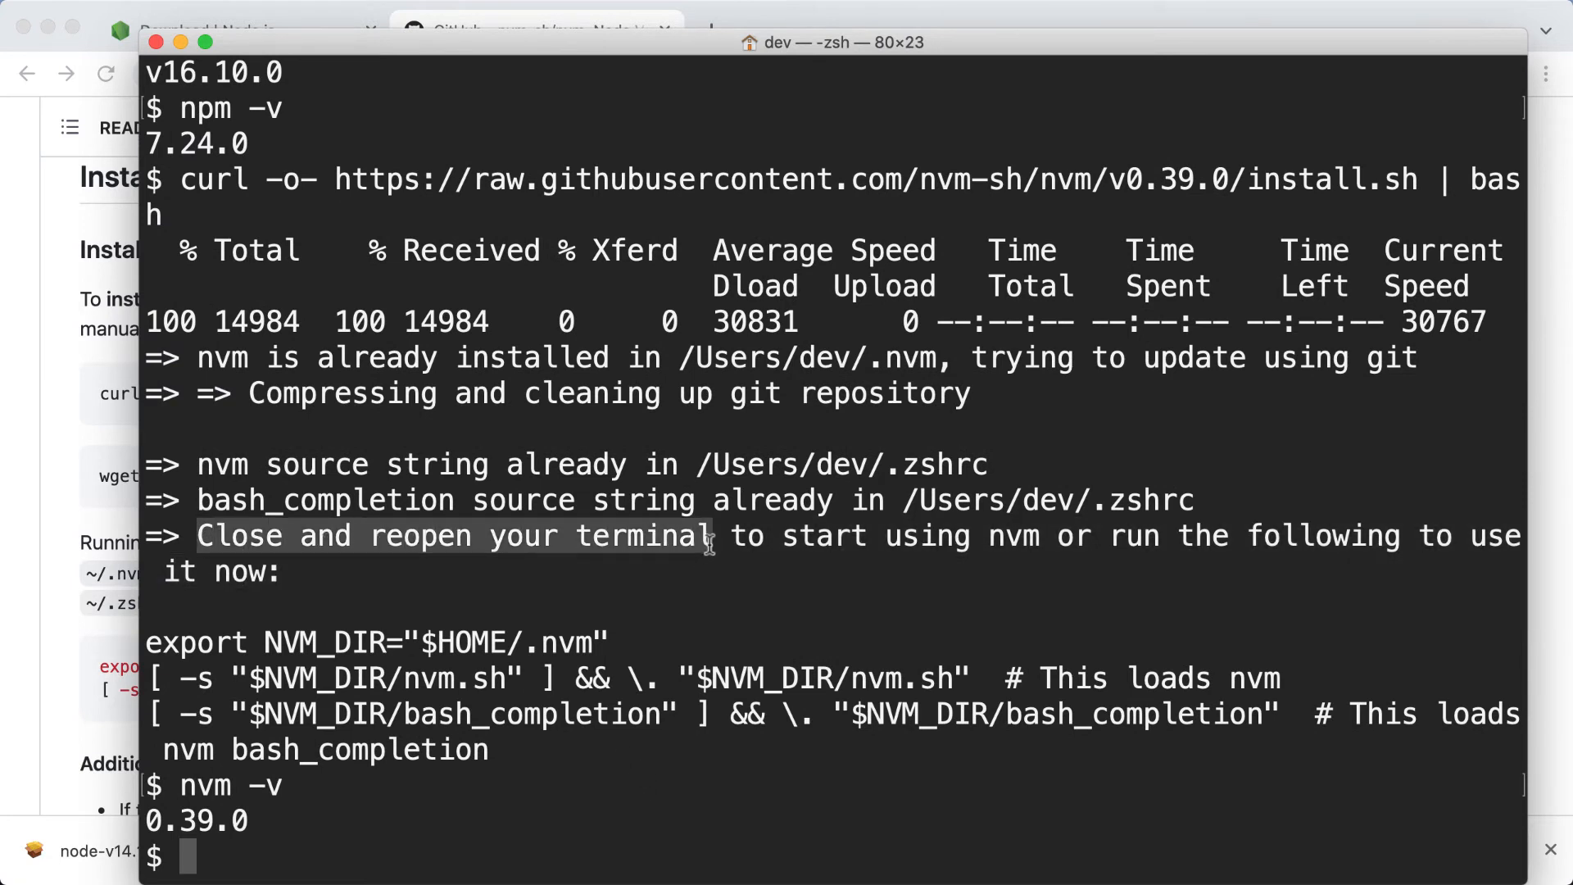
drag(145, 642, 498, 762)
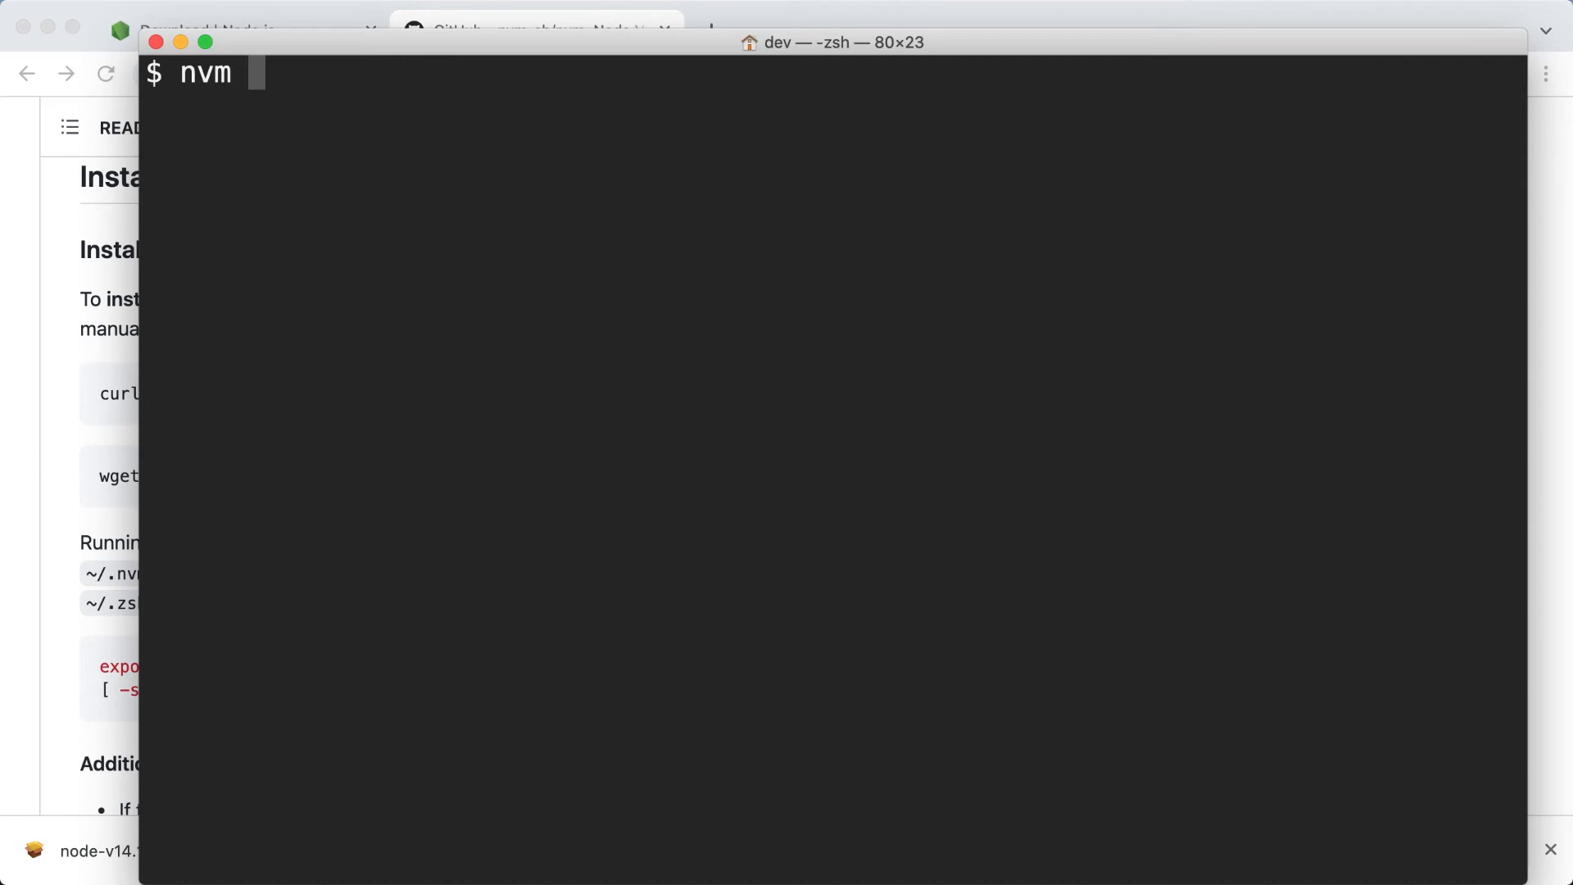
text(install nod)
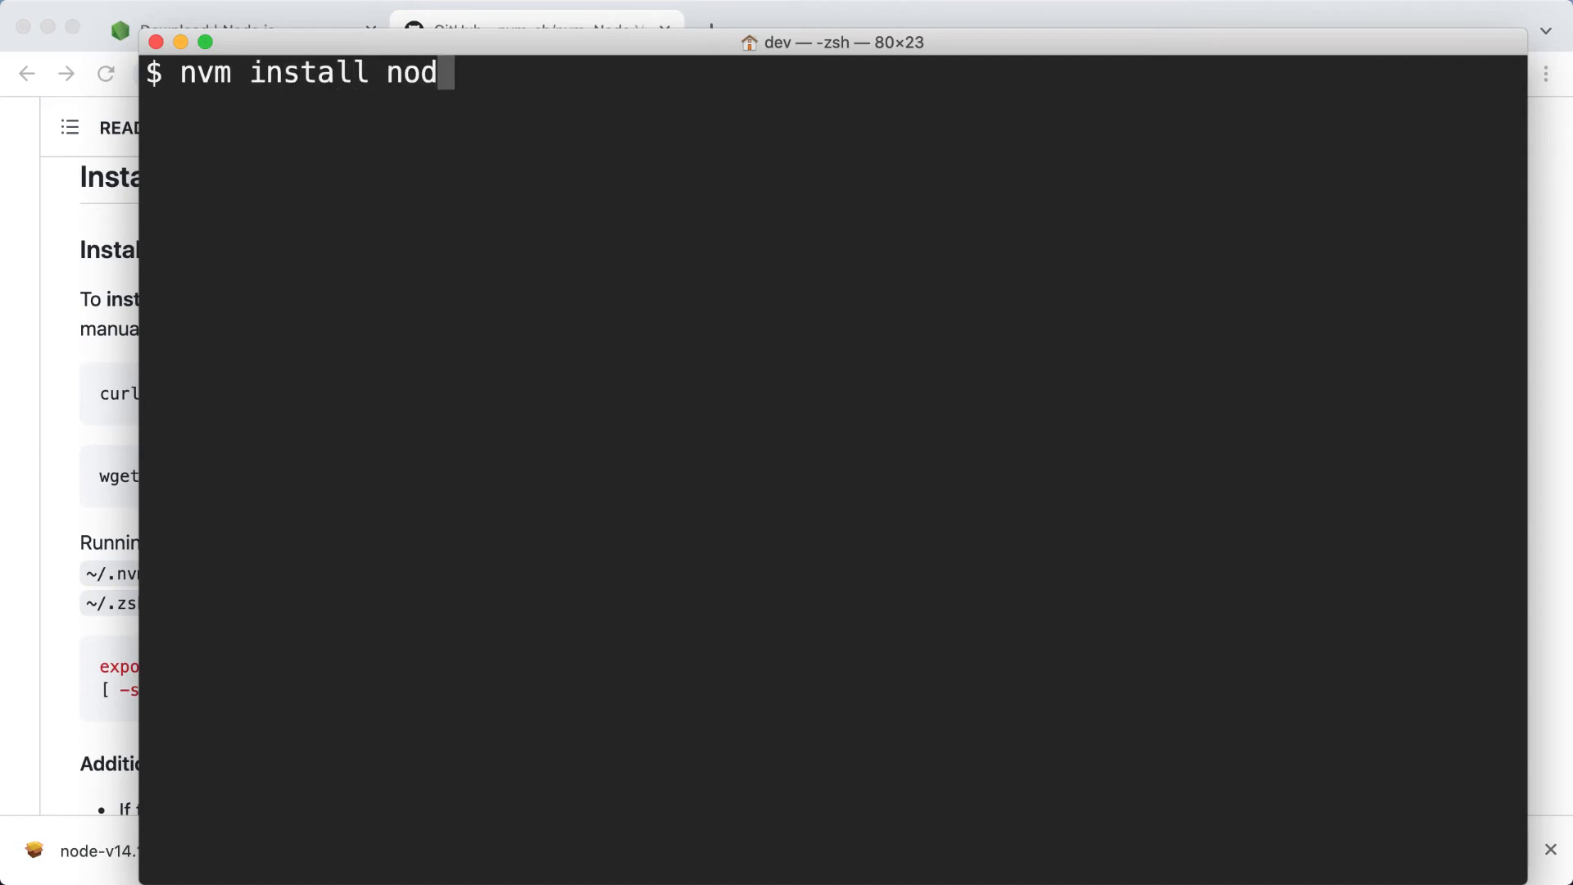
text(e)
Install the latest Node.js with nvm install node and confirm node -v reports v16.11.0.
key(Return)
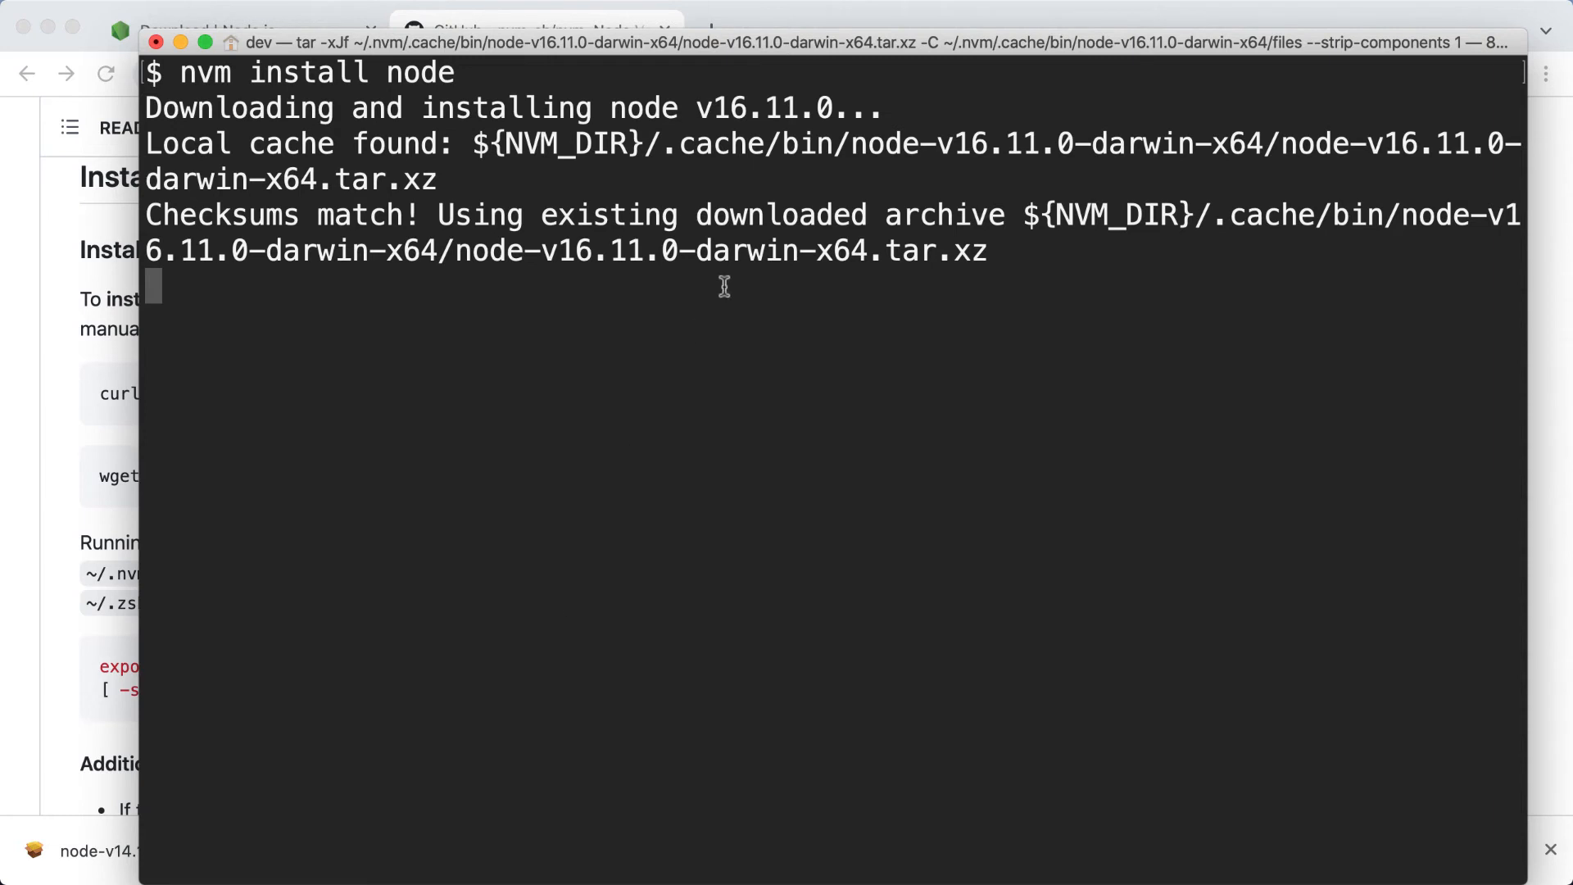
drag(696, 108, 911, 109)
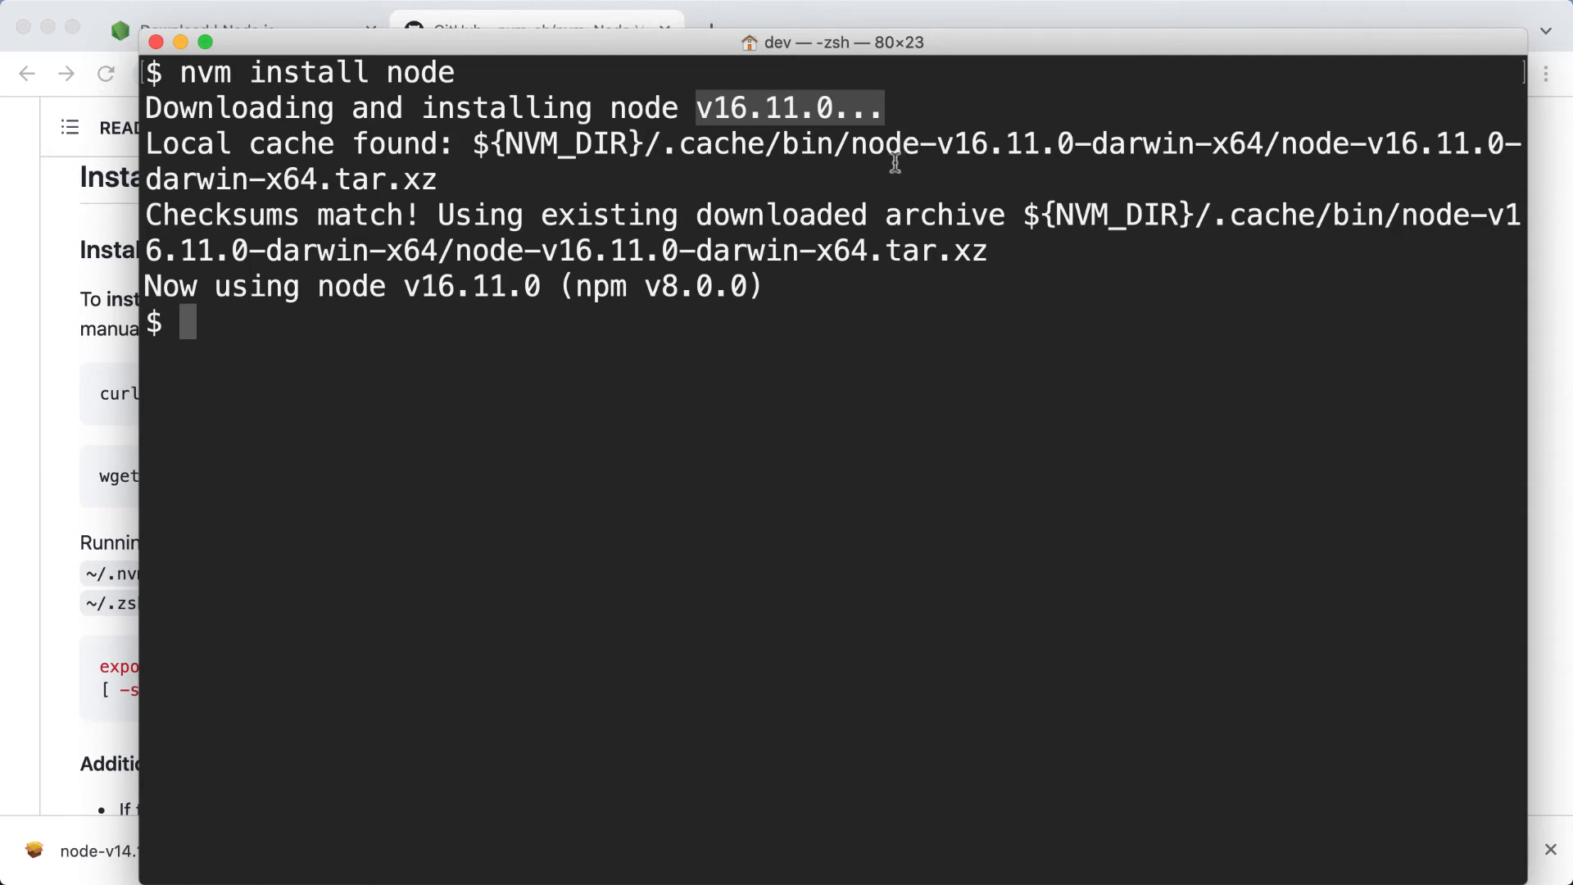
drag(431, 215, 1069, 216)
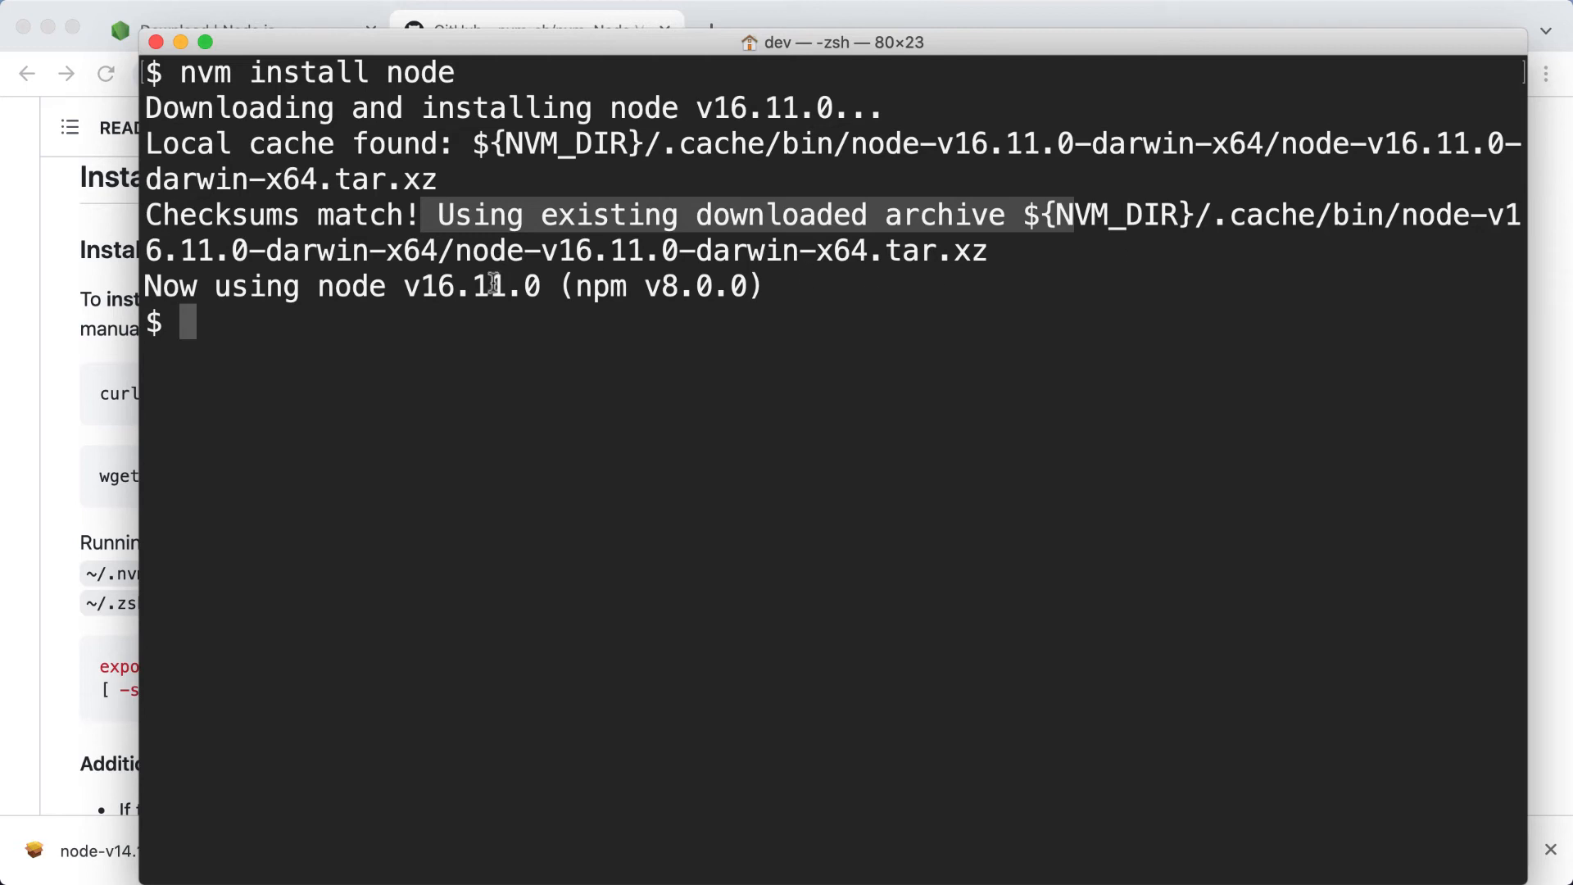
drag(145, 285, 767, 295)
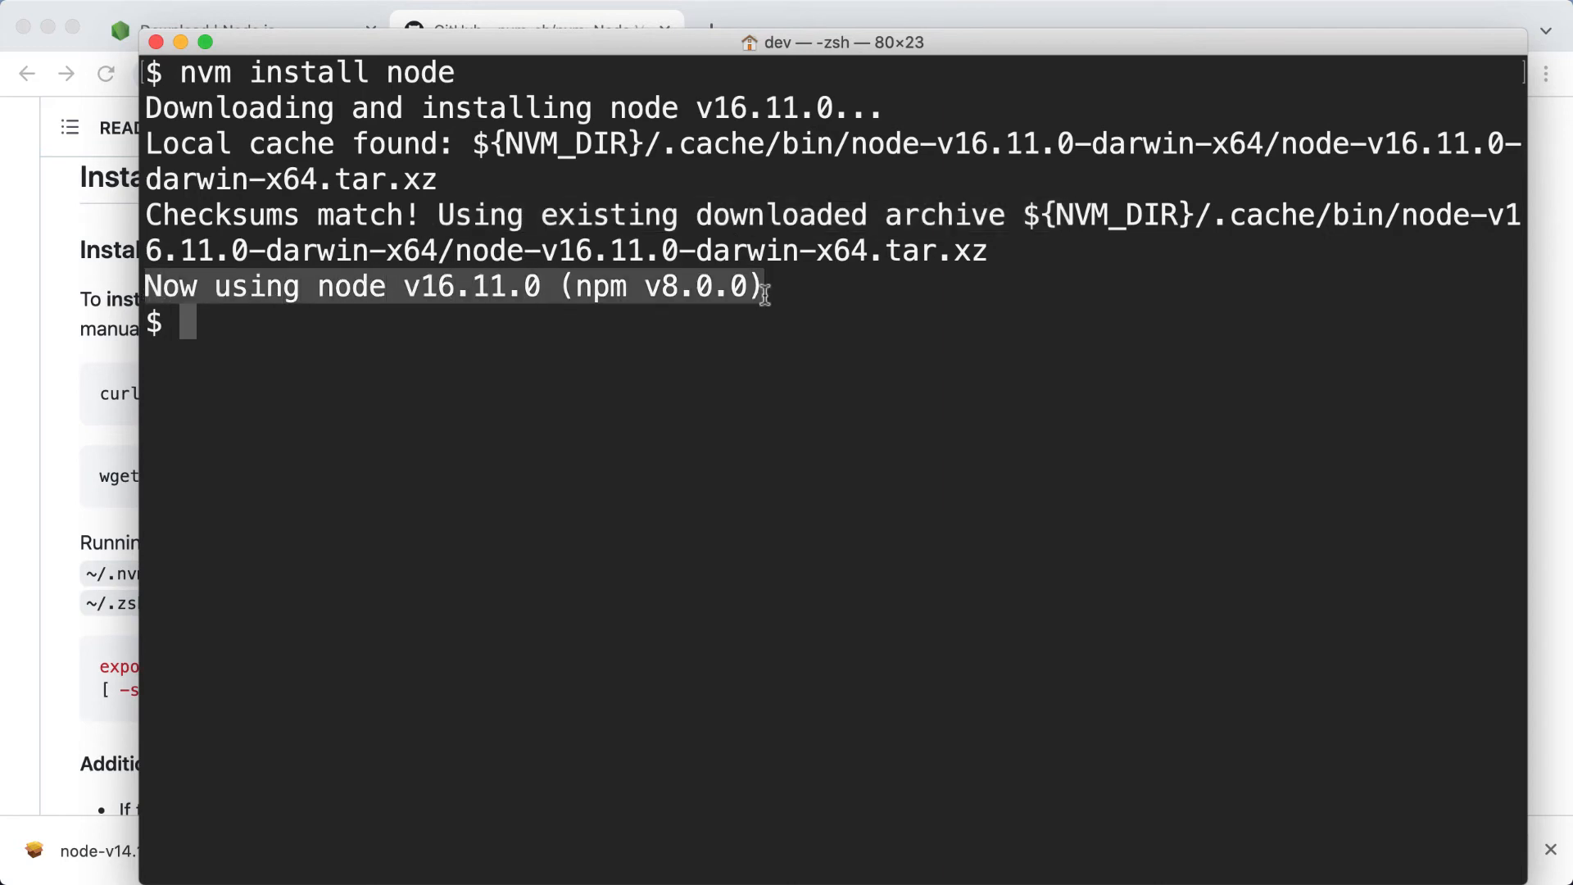
text(nod)
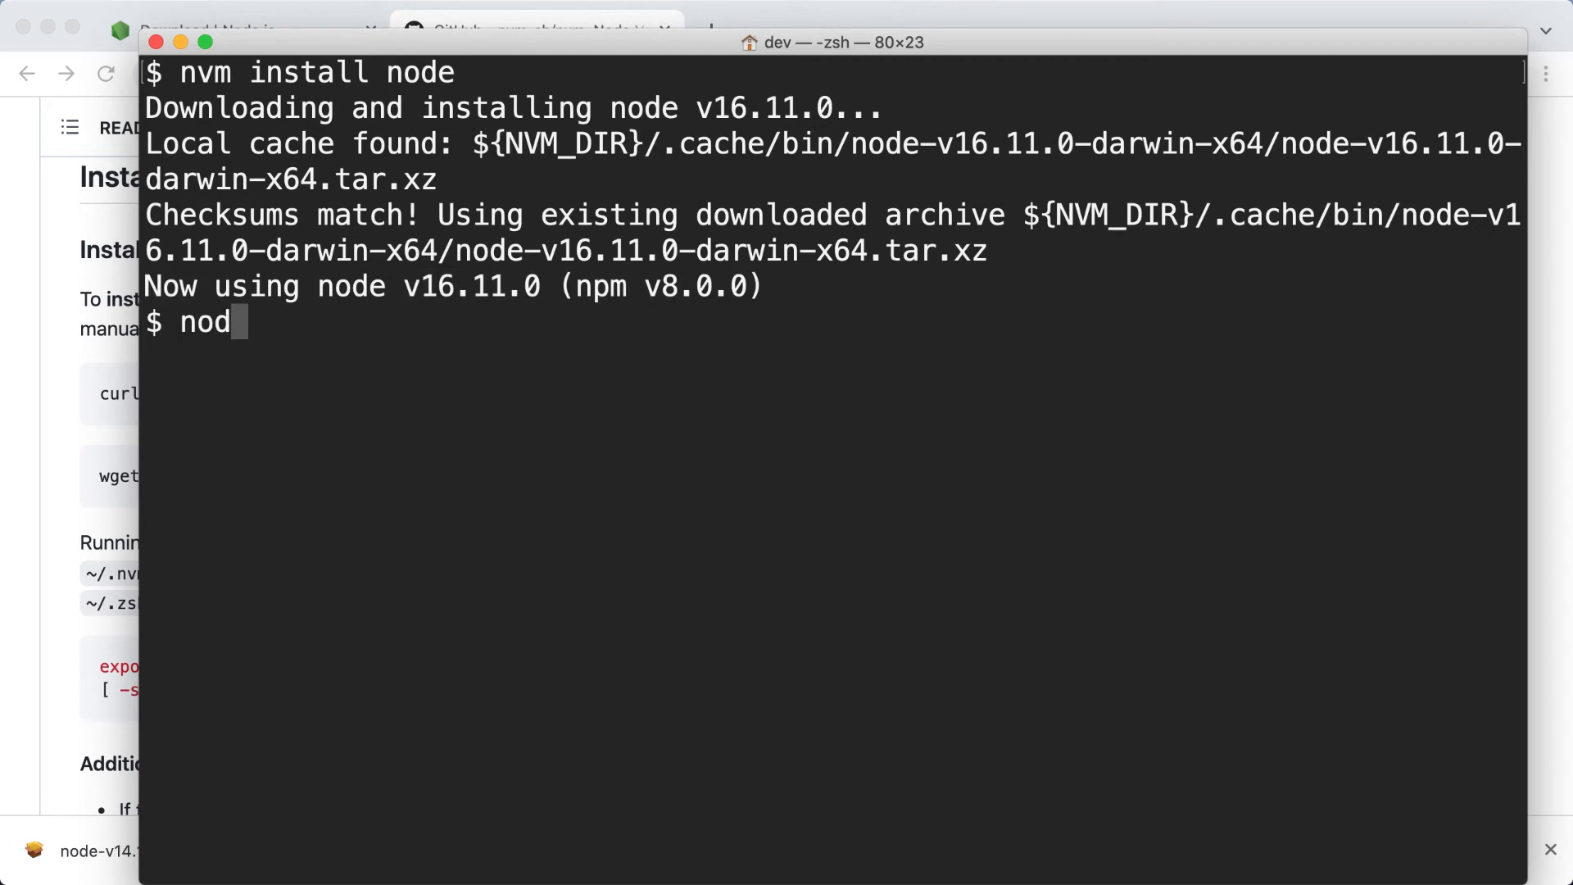
text(e -v)
key(Return)
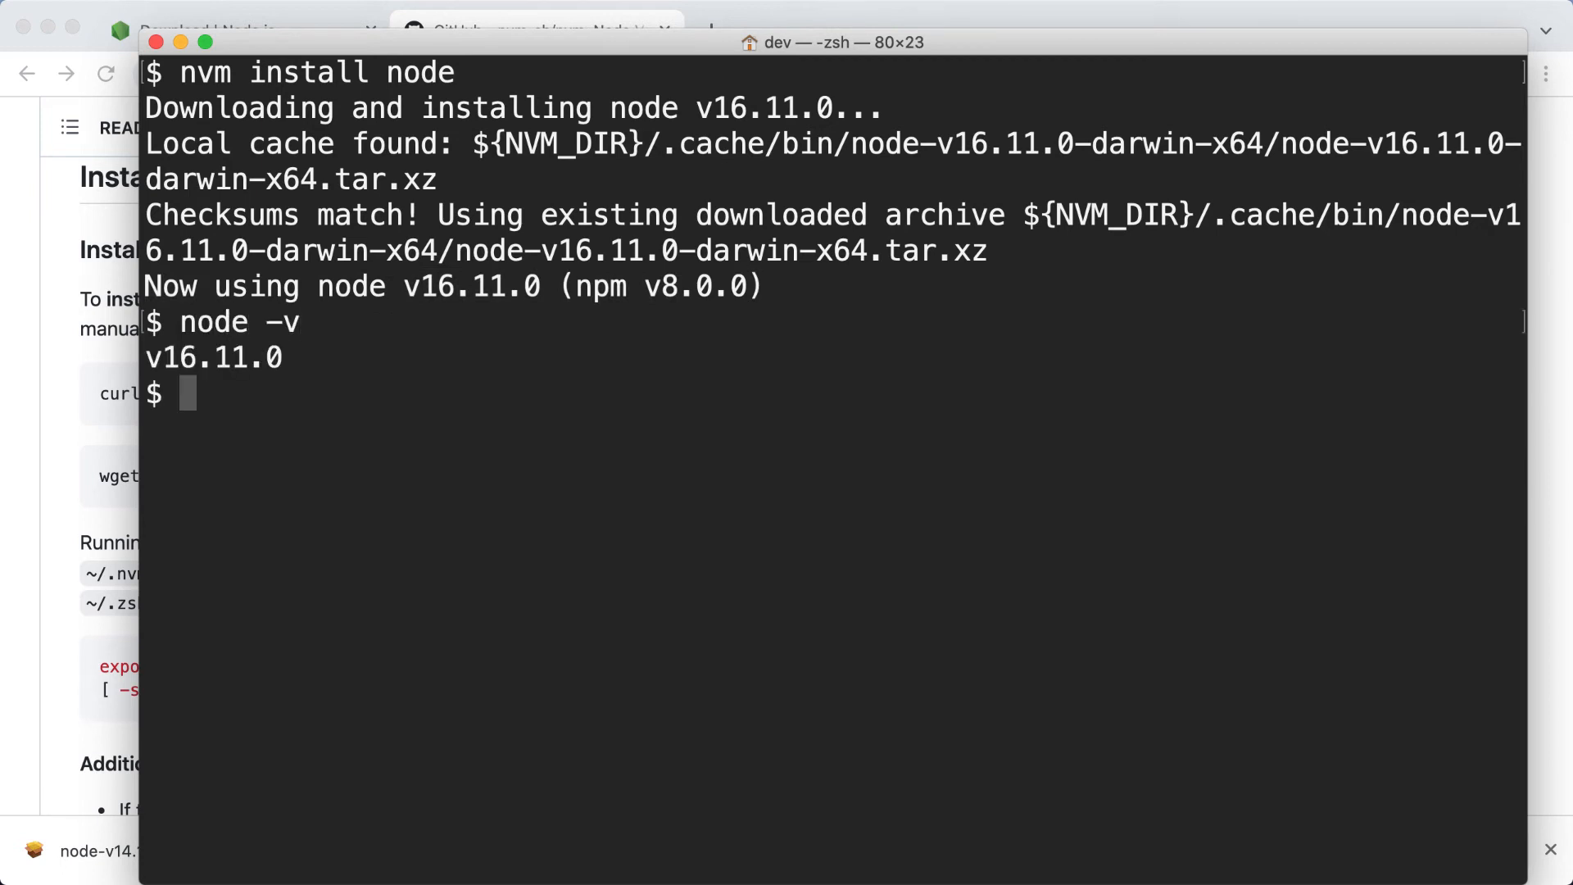
mouse_move(235, 323)
mouse_down()
mouse_move(162, 322)
mouse_move(291, 357)
mouse_up()
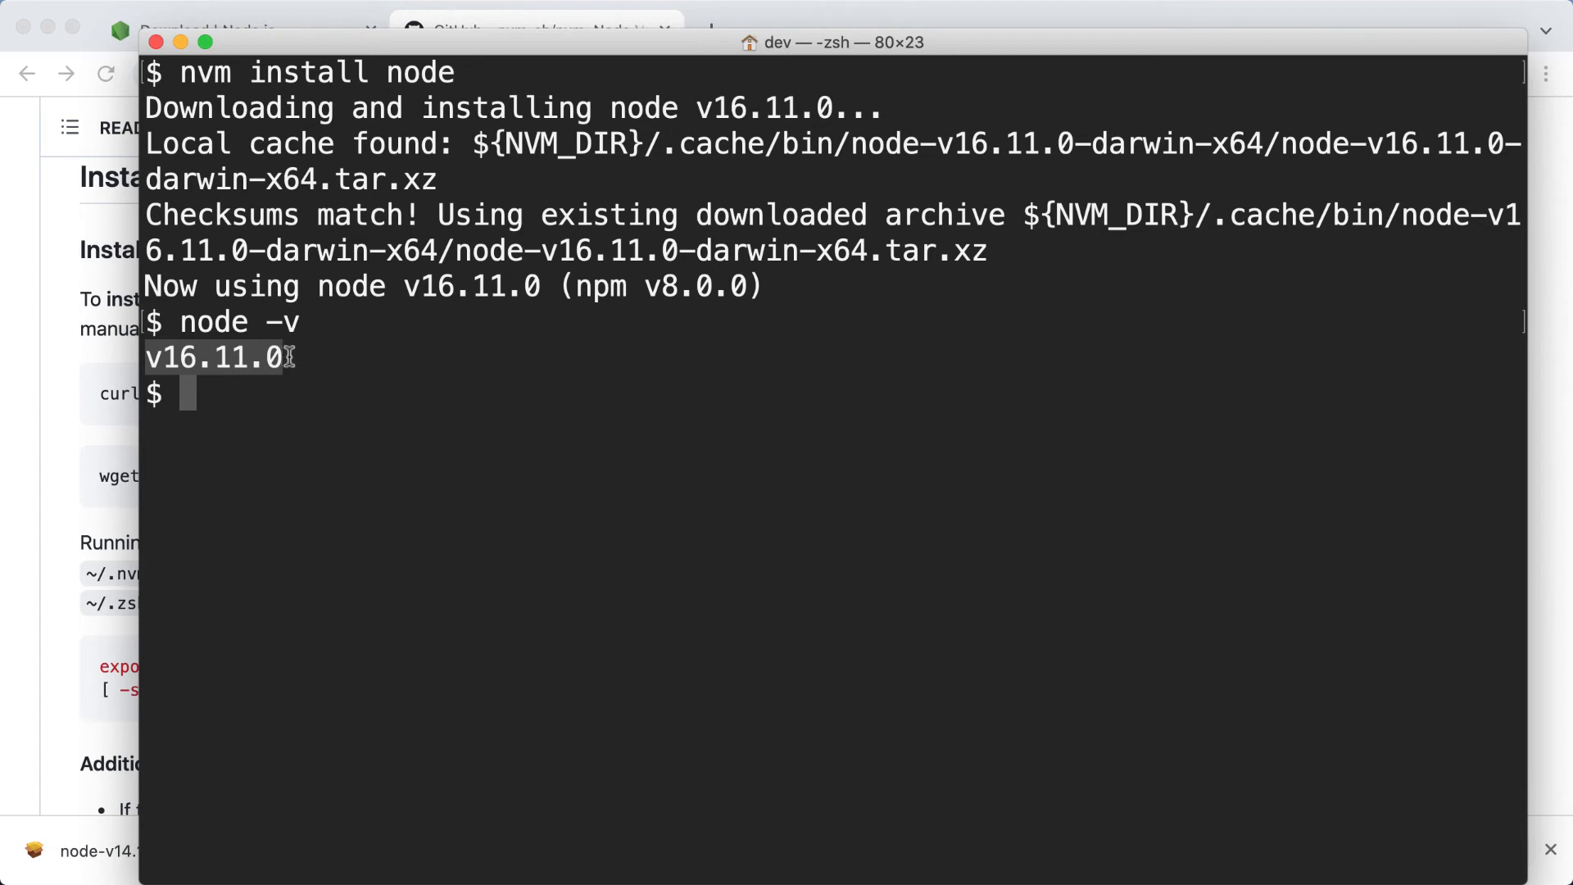
Install Node v14.18.0 and latest 12 (v12.22.6) via nvm, leaving v12.22.6 active.
click(391, 429)
text(nvm install 14.)
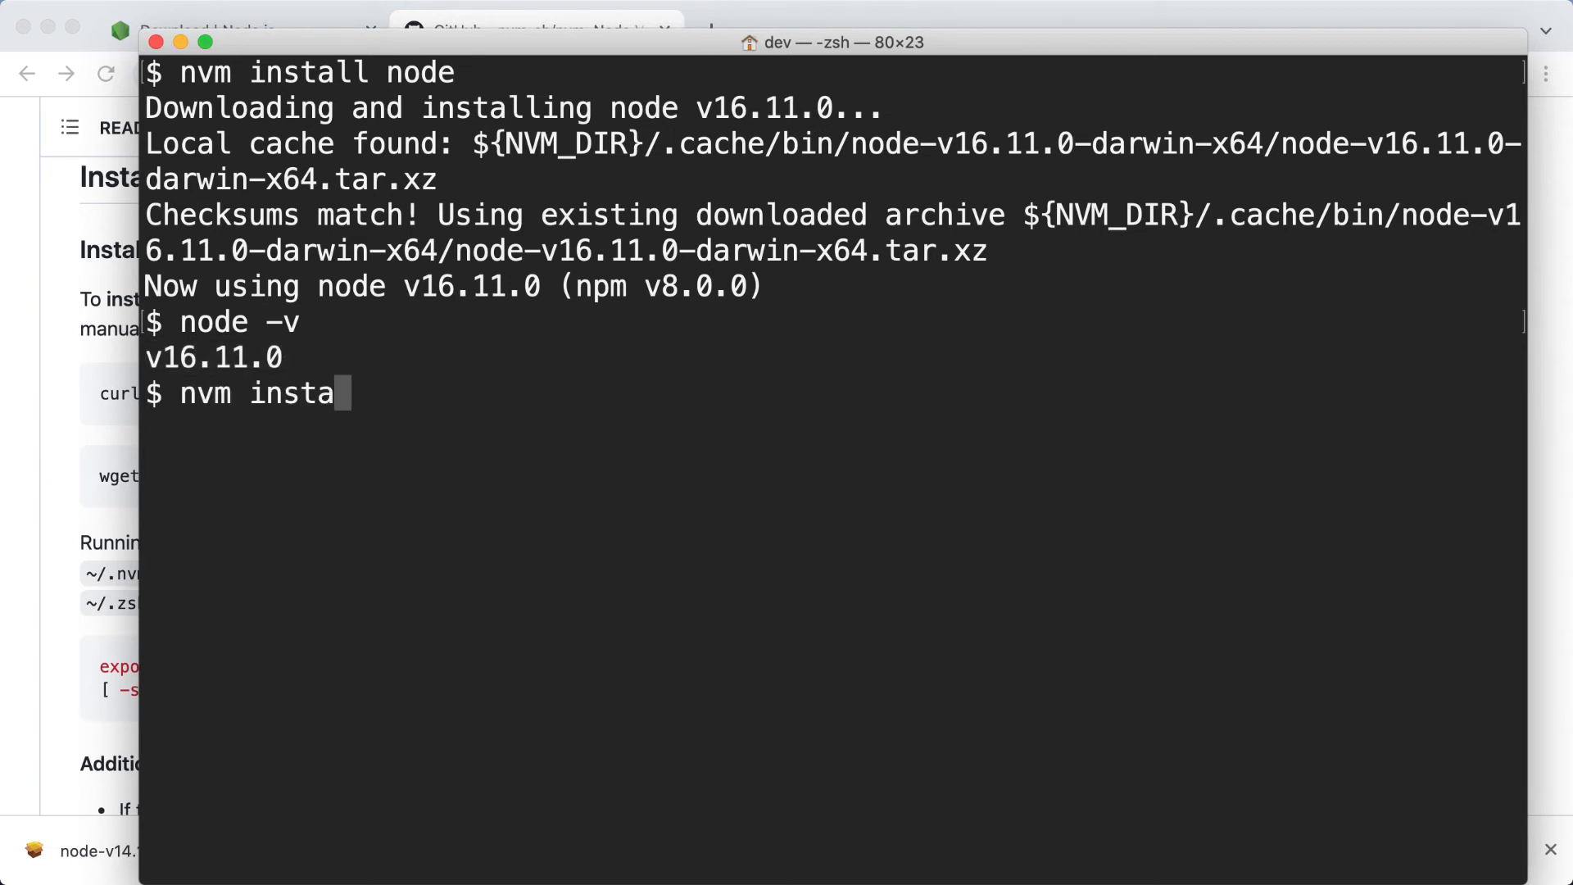
text(18)
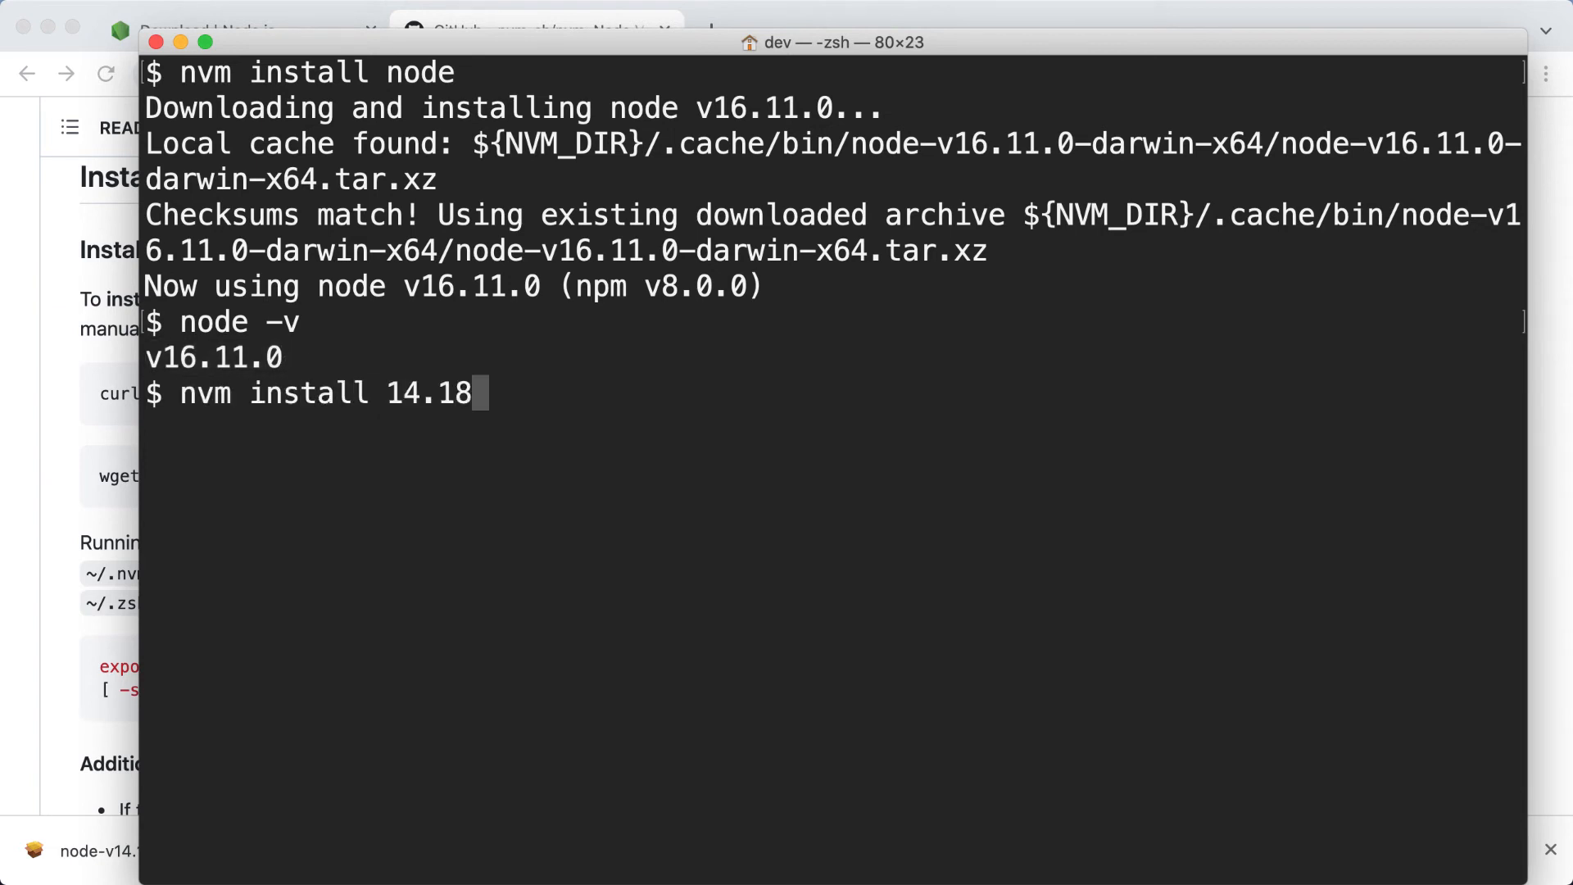
text(.0)
key(Return)
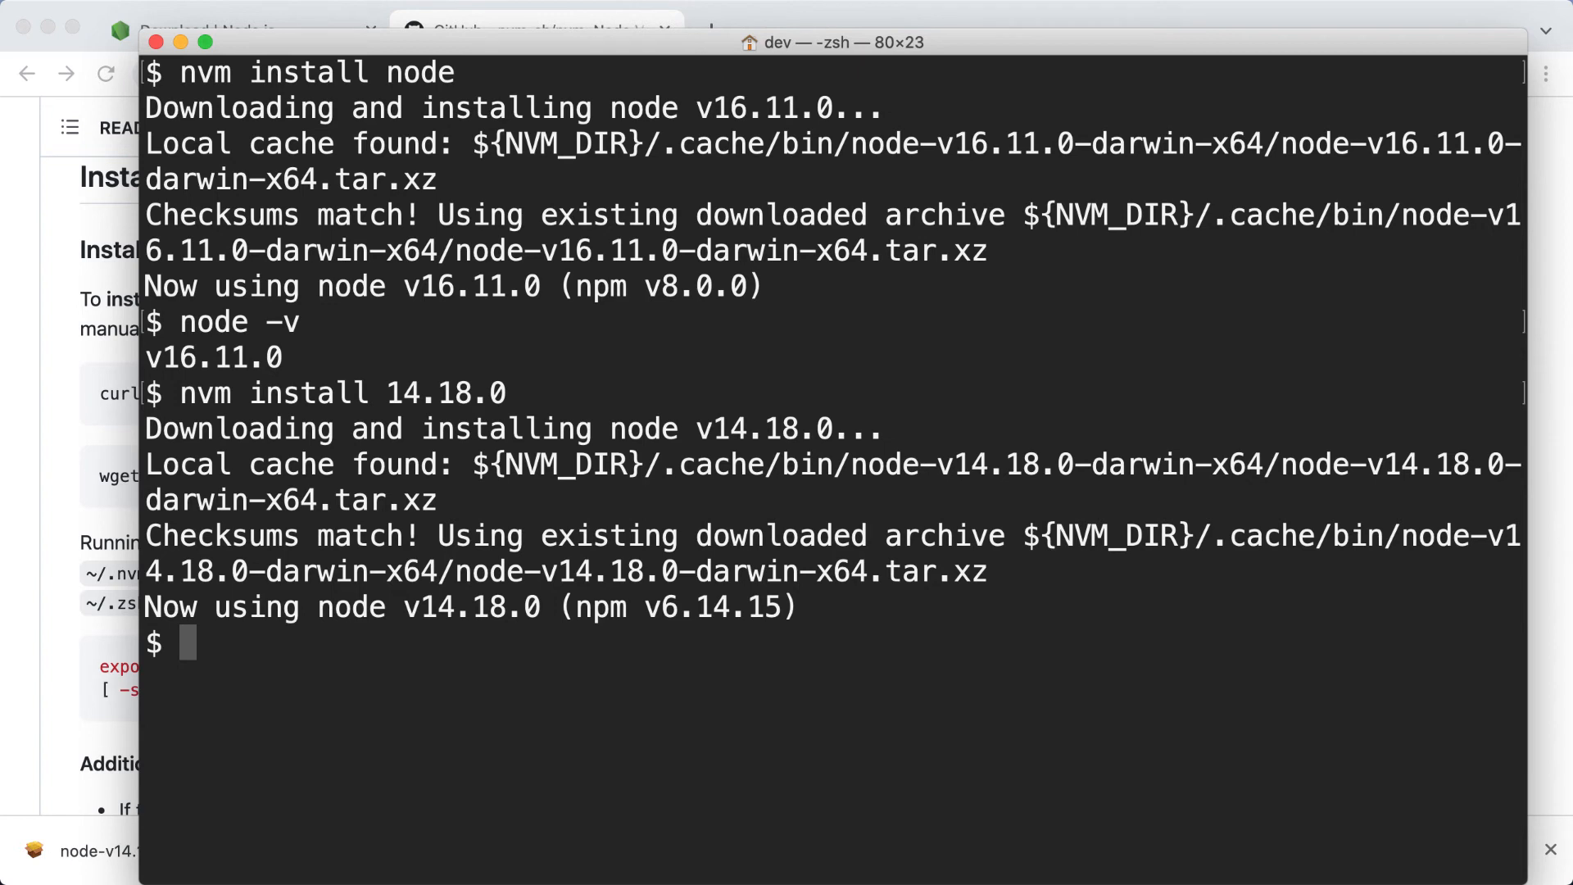
text(nvm instal)
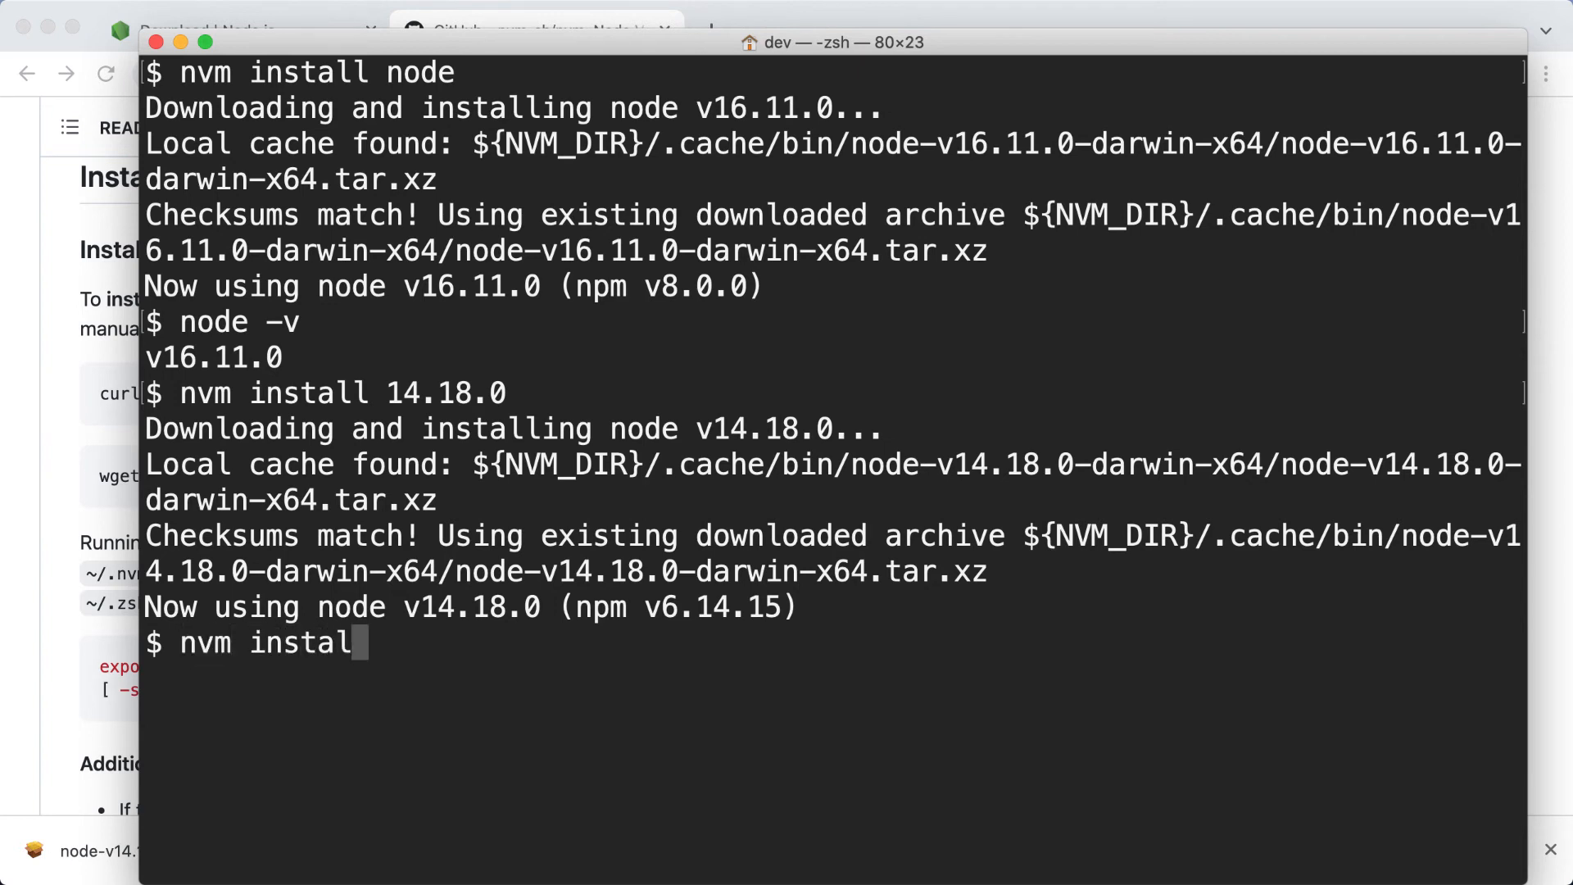
text(l 12)
key(Return)
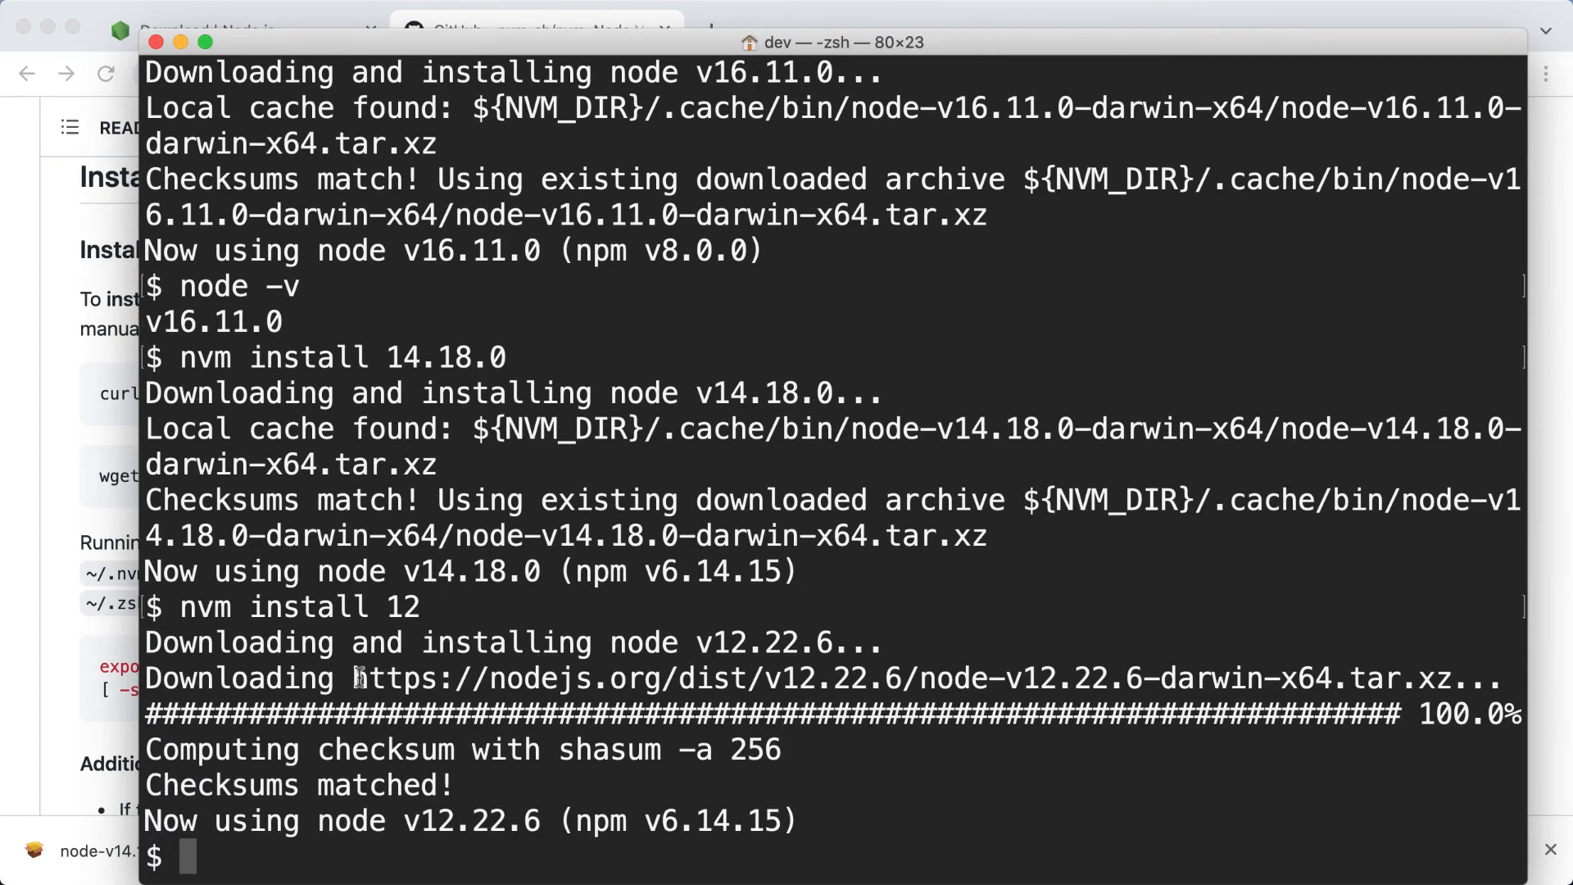
drag(354, 678, 834, 677)
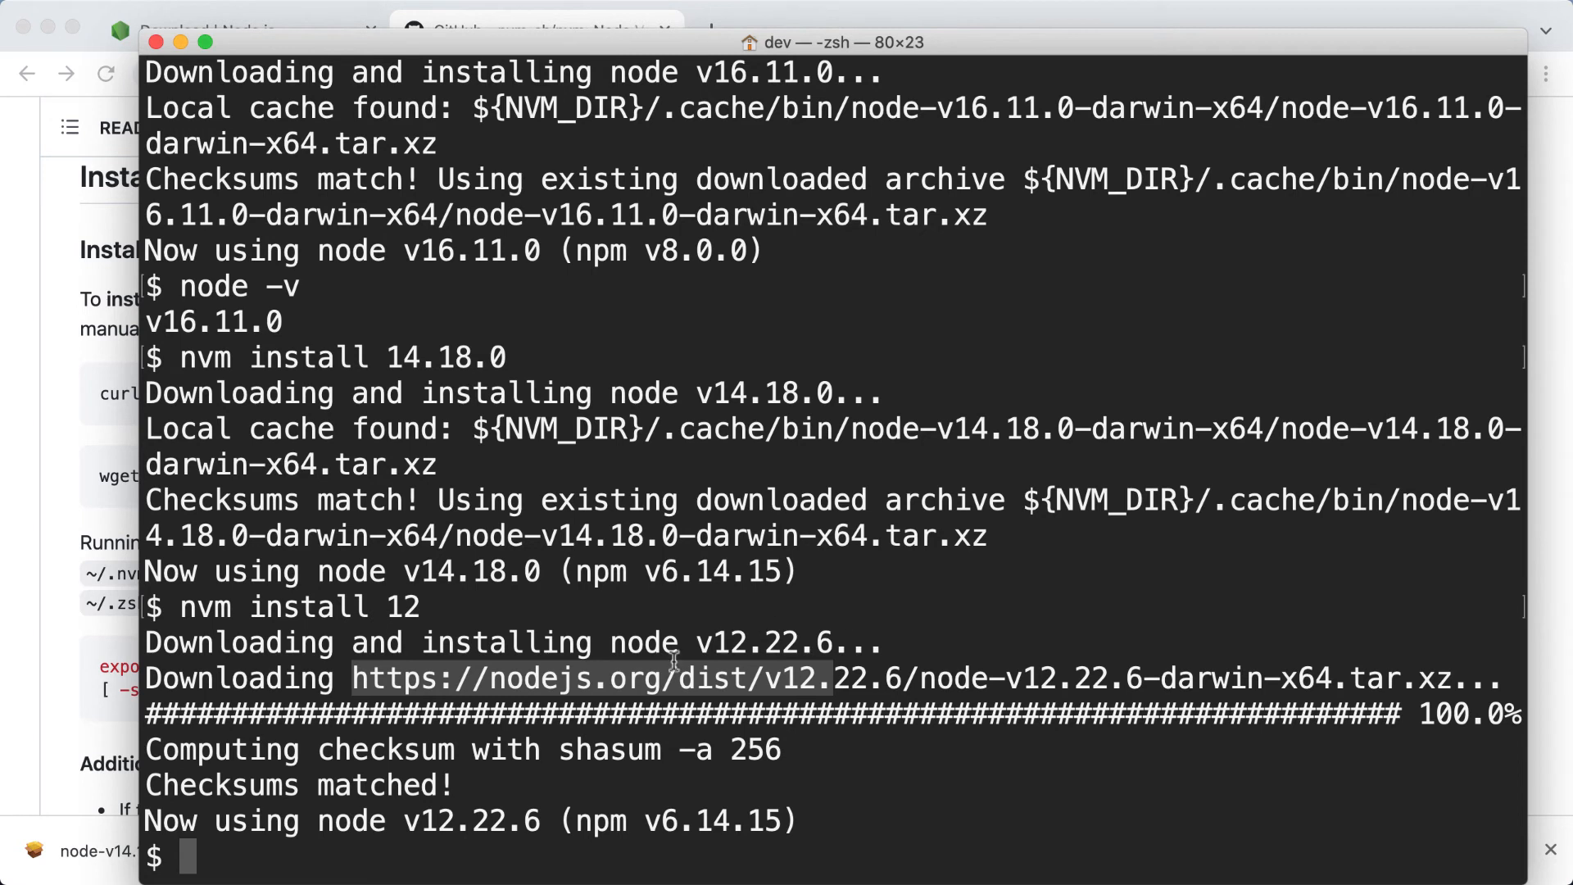
drag(138, 821, 799, 821)
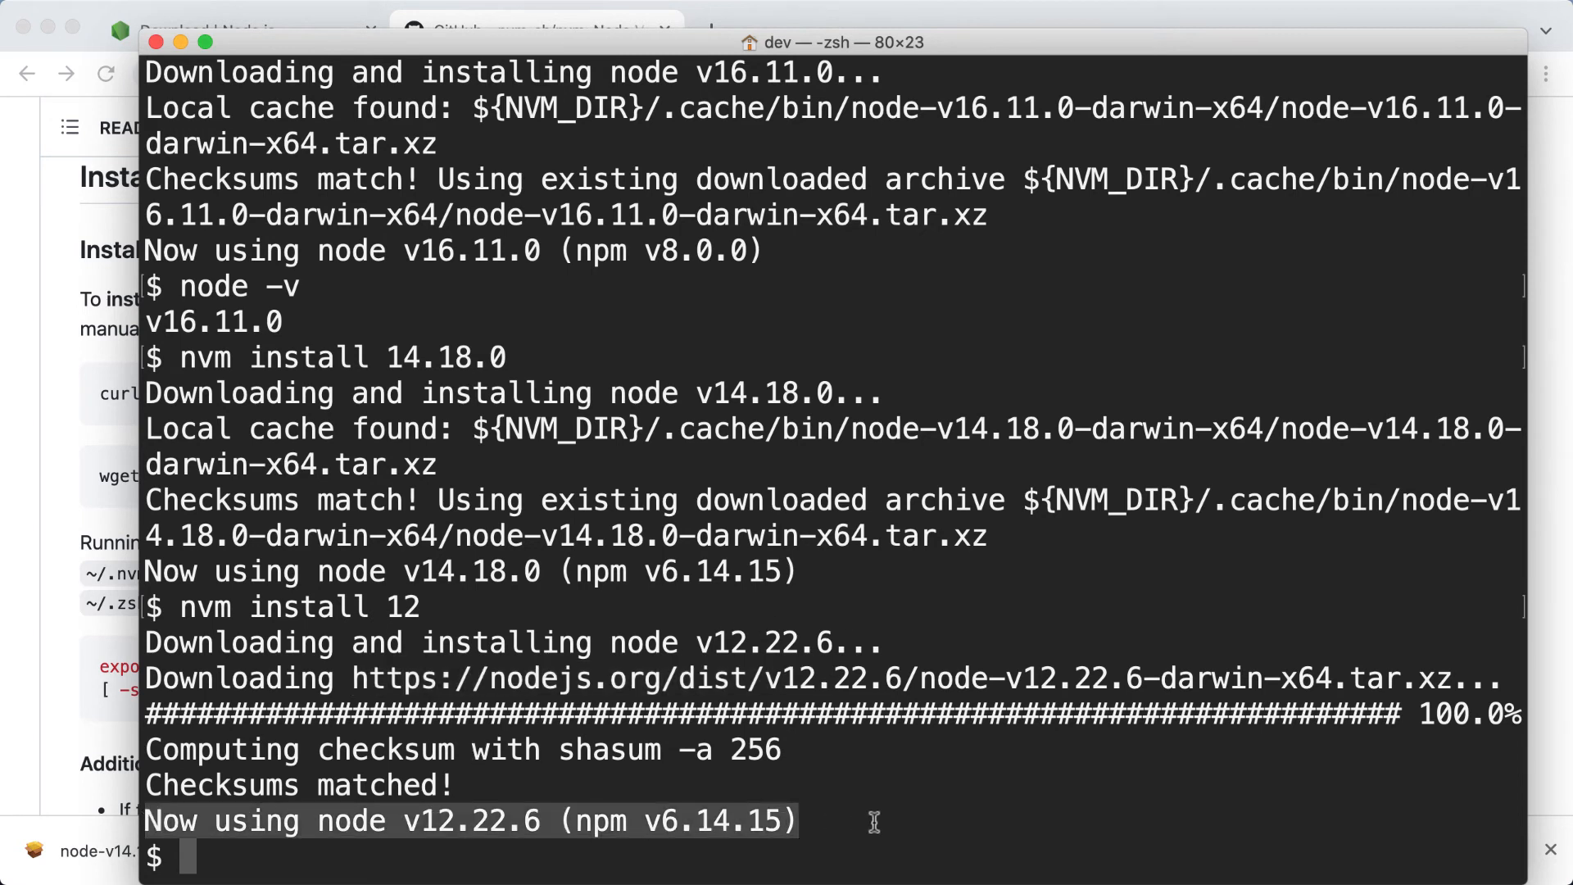
Confirm v12.22.6 is active, then switch with nvm use node to v16.11.0 and verify.
click(876, 821)
text(node -v)
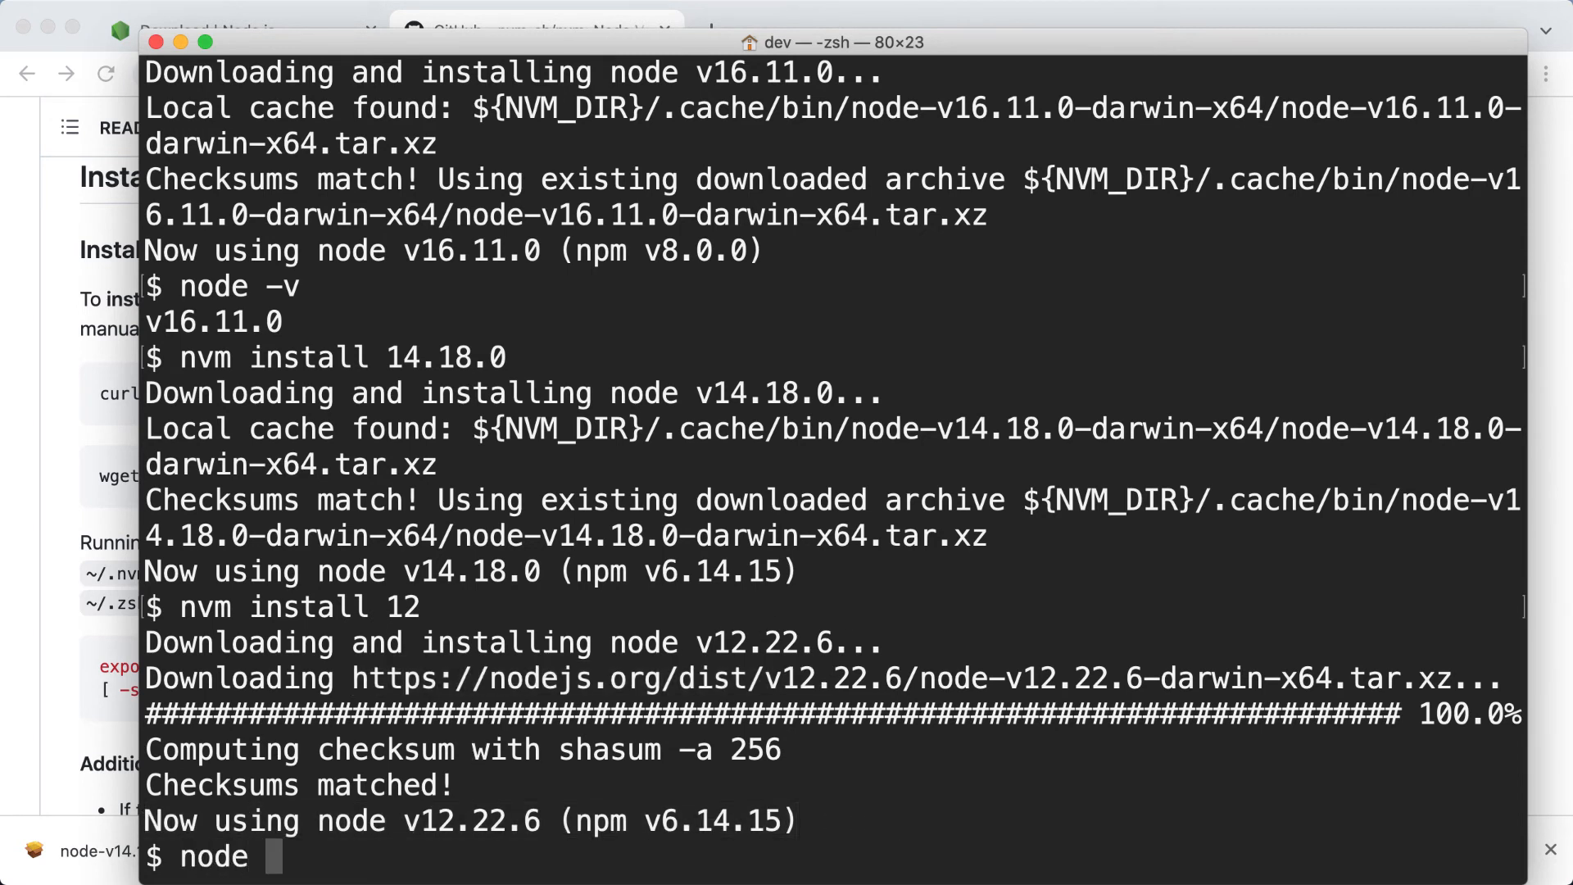
key(Return)
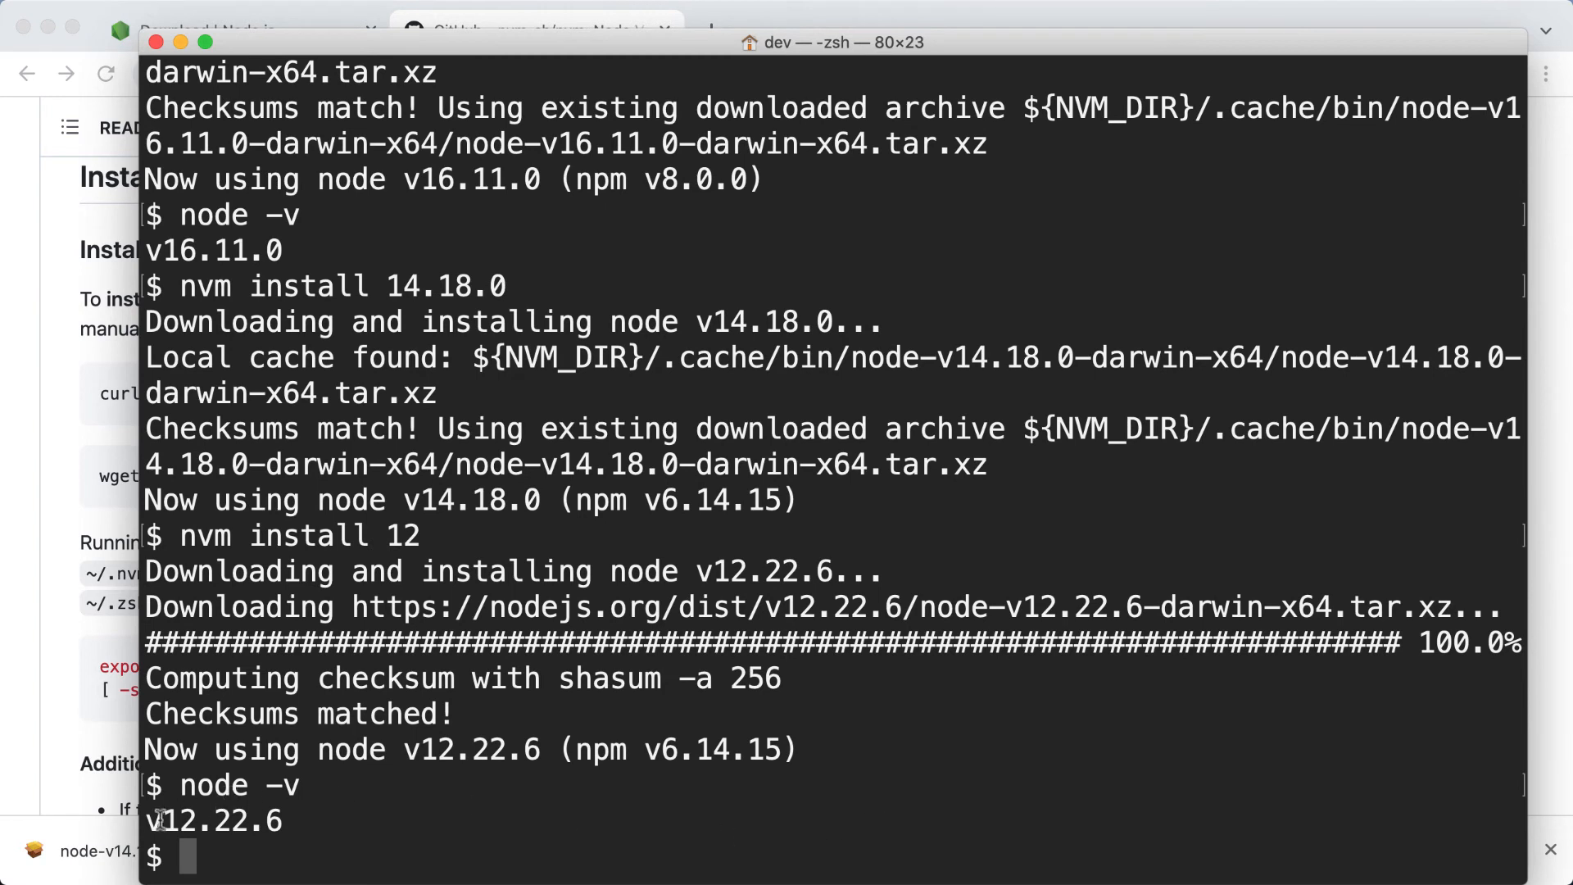
drag(160, 819, 362, 819)
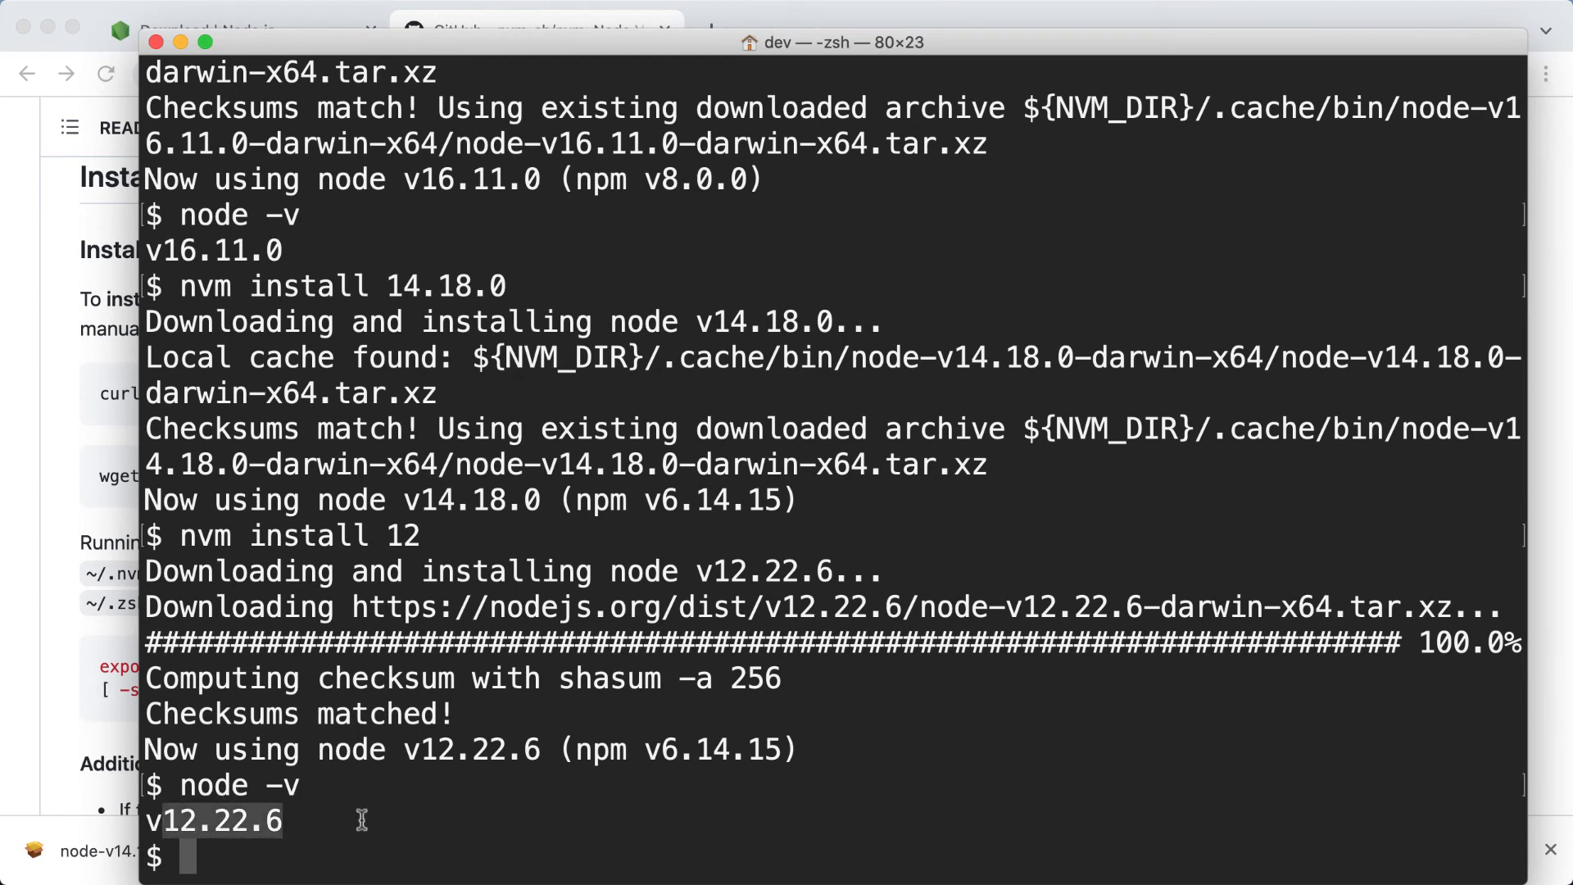
click(361, 820)
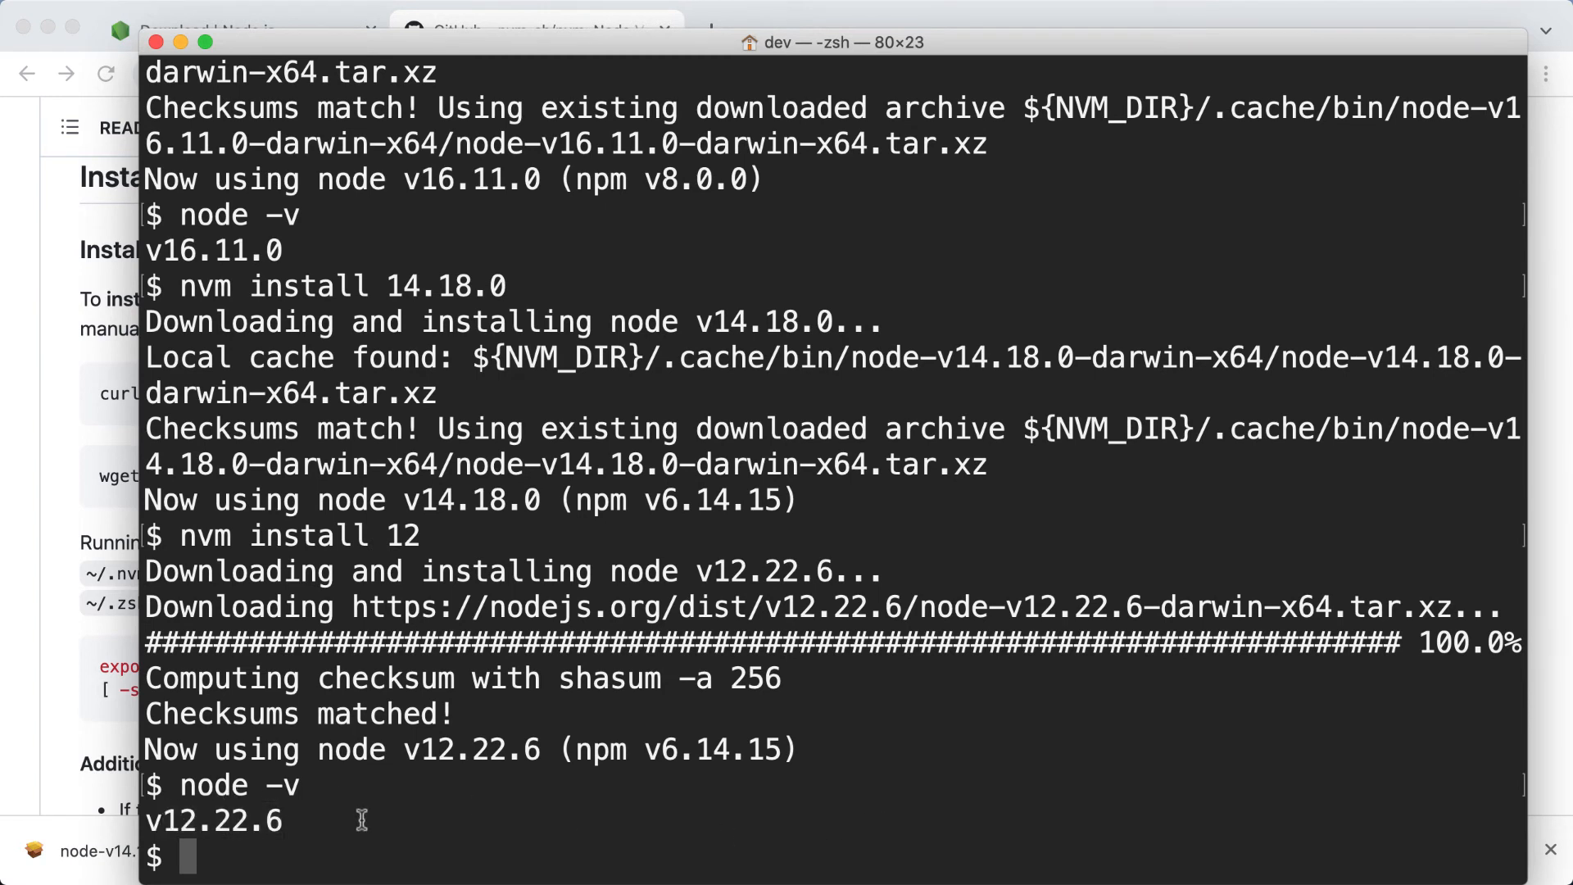
text(nvm)
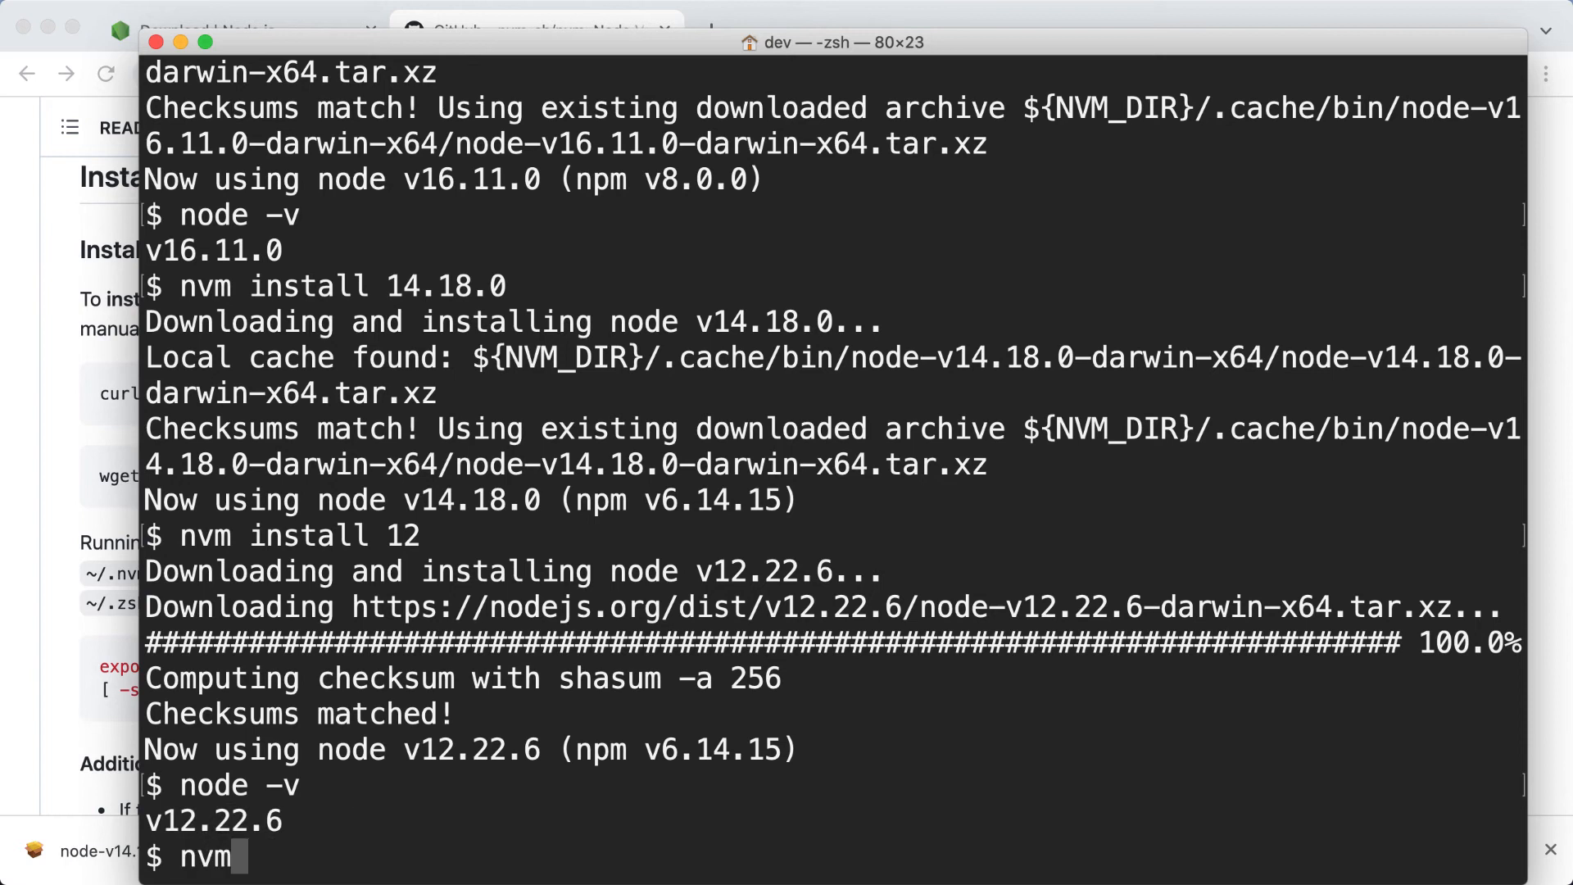
text( use node)
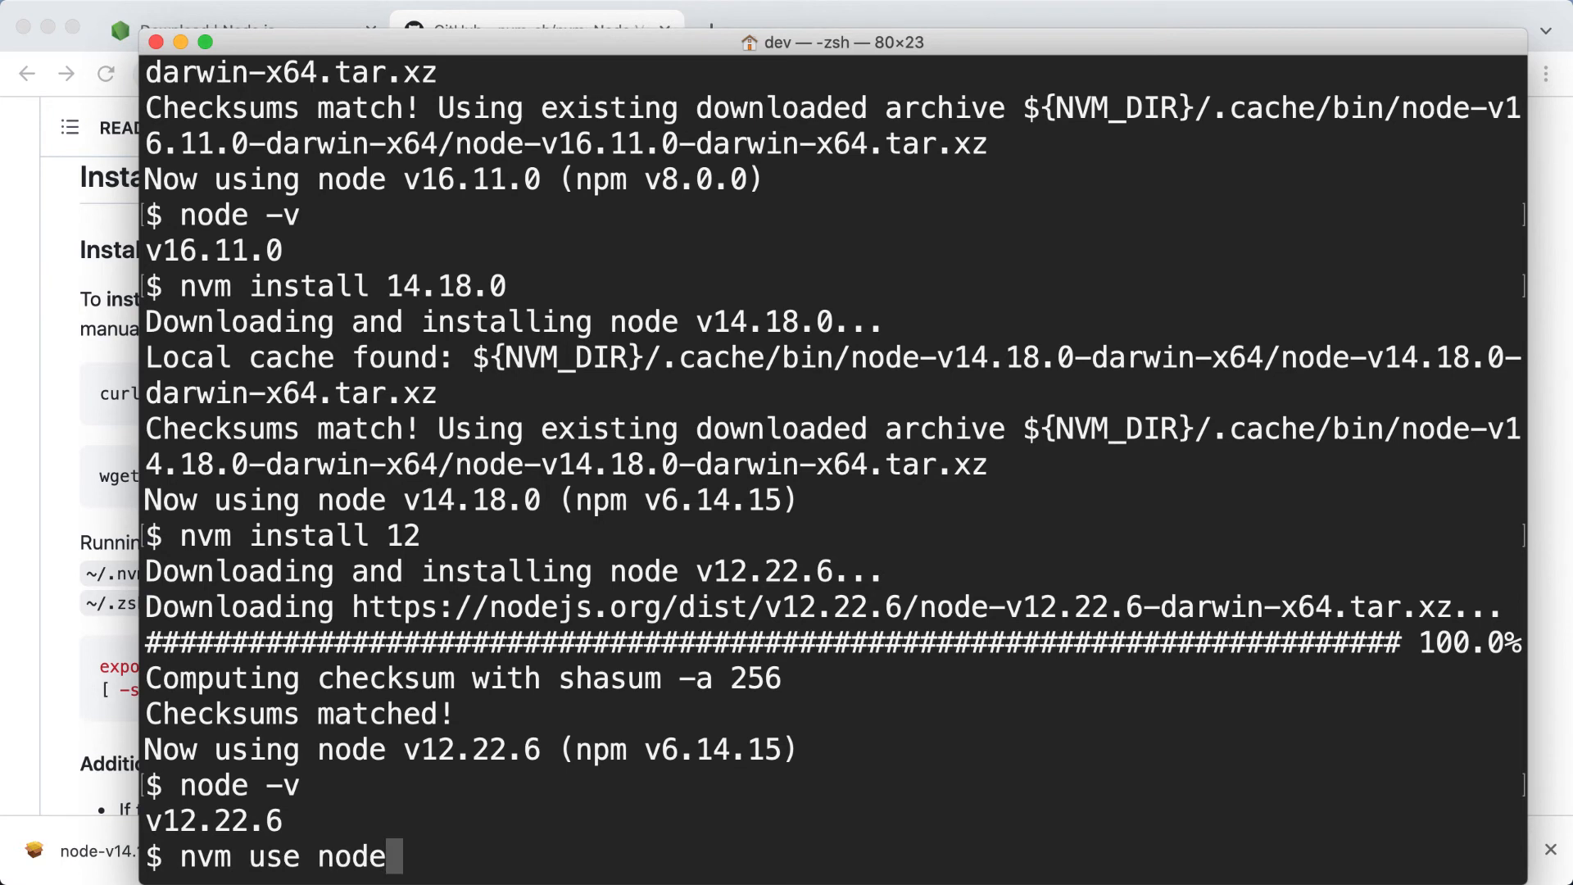
double_click(326, 857)
click(529, 840)
key(Return)
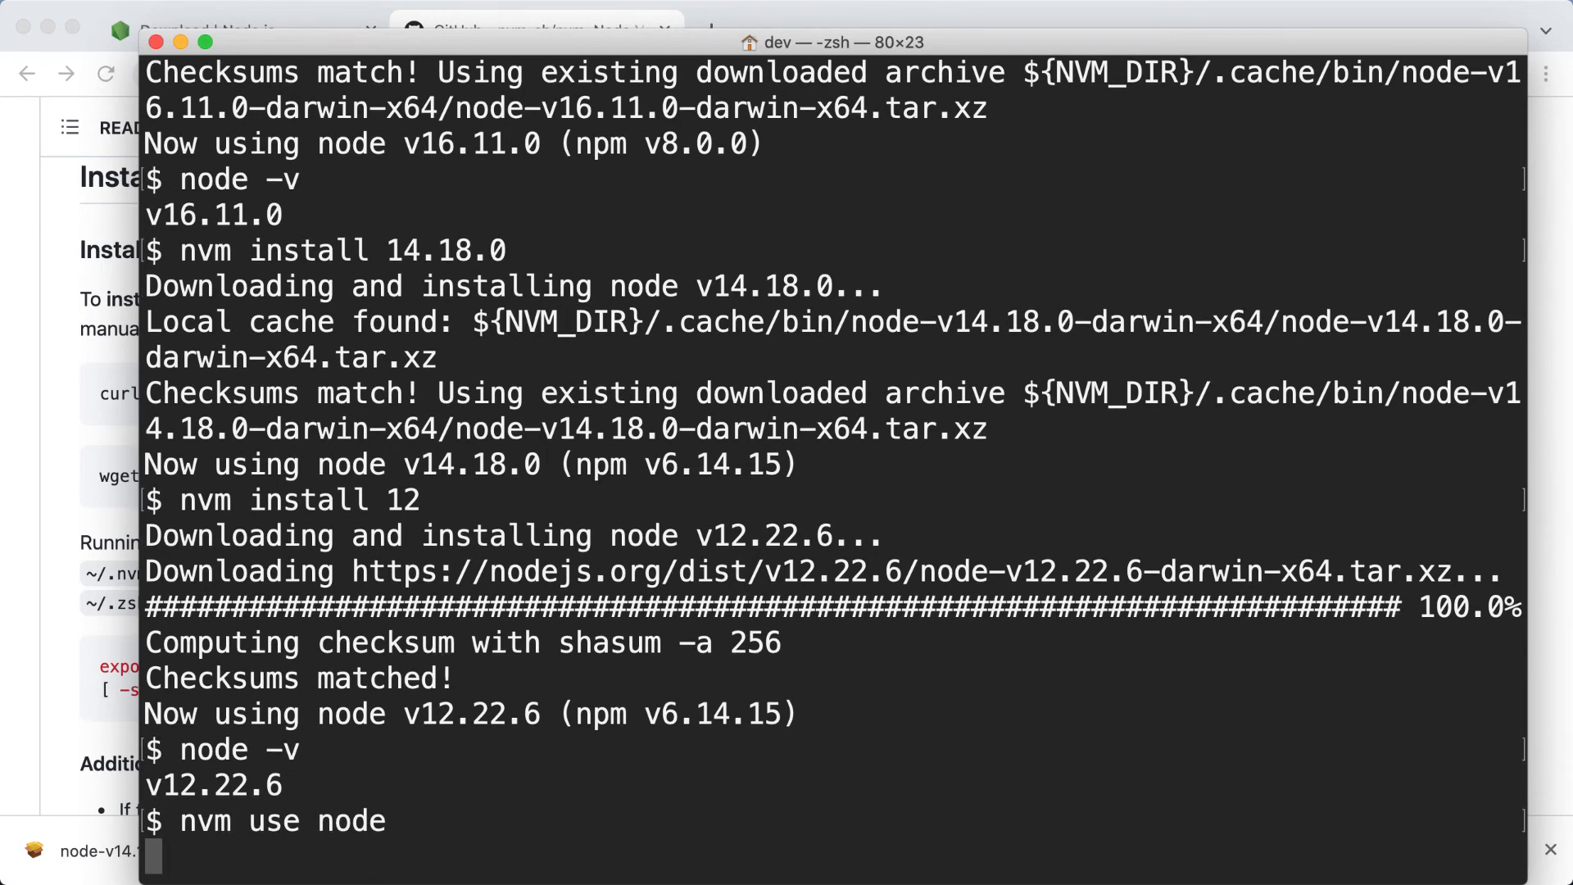
drag(407, 820, 573, 820)
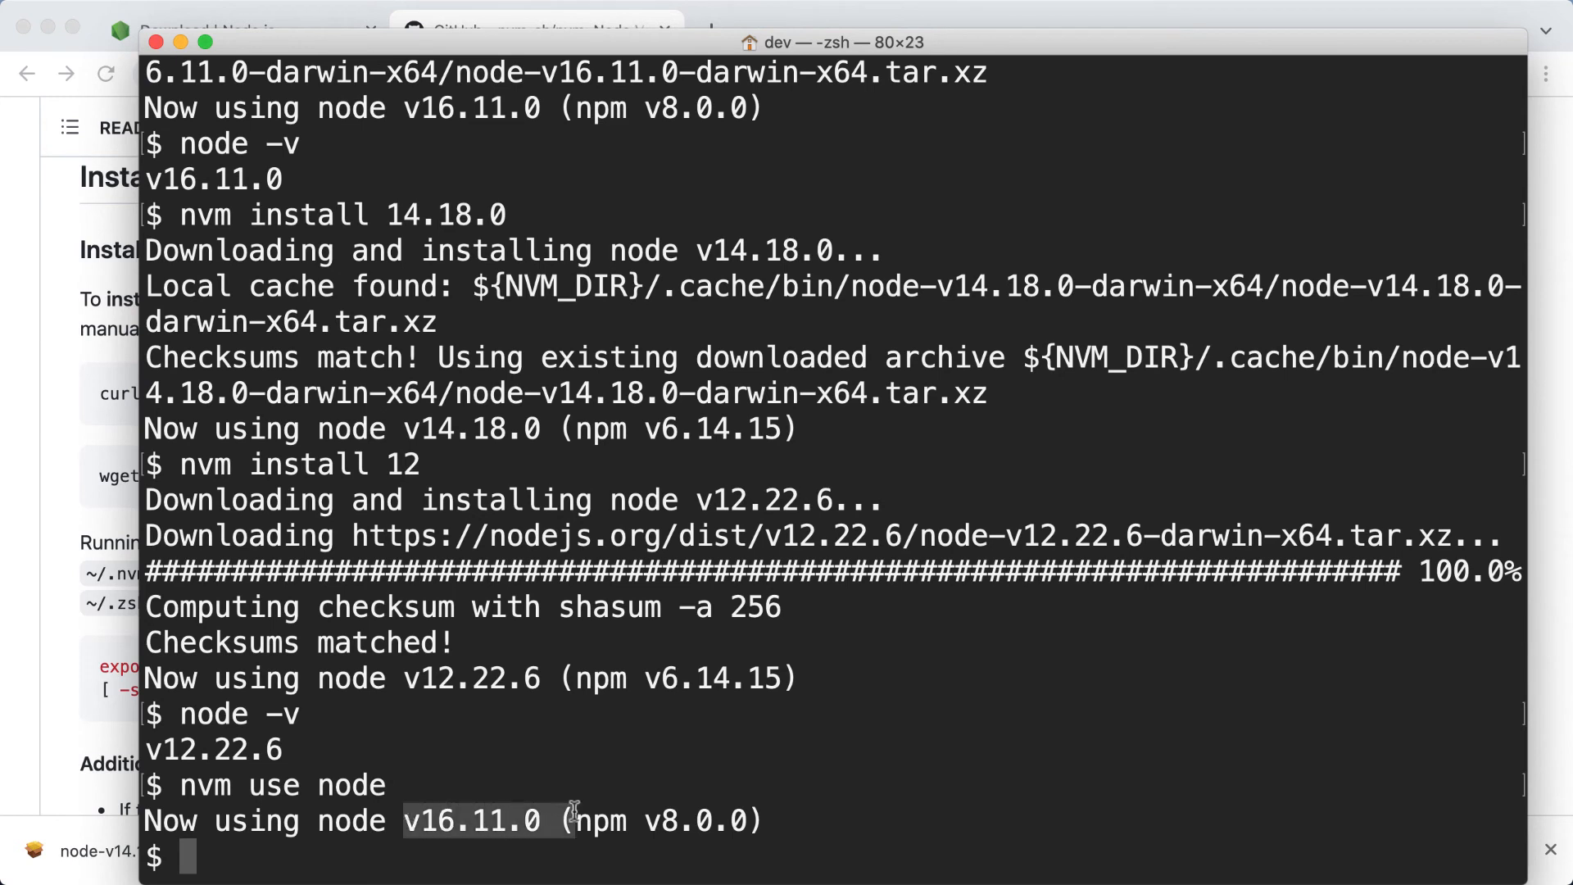
text(node)
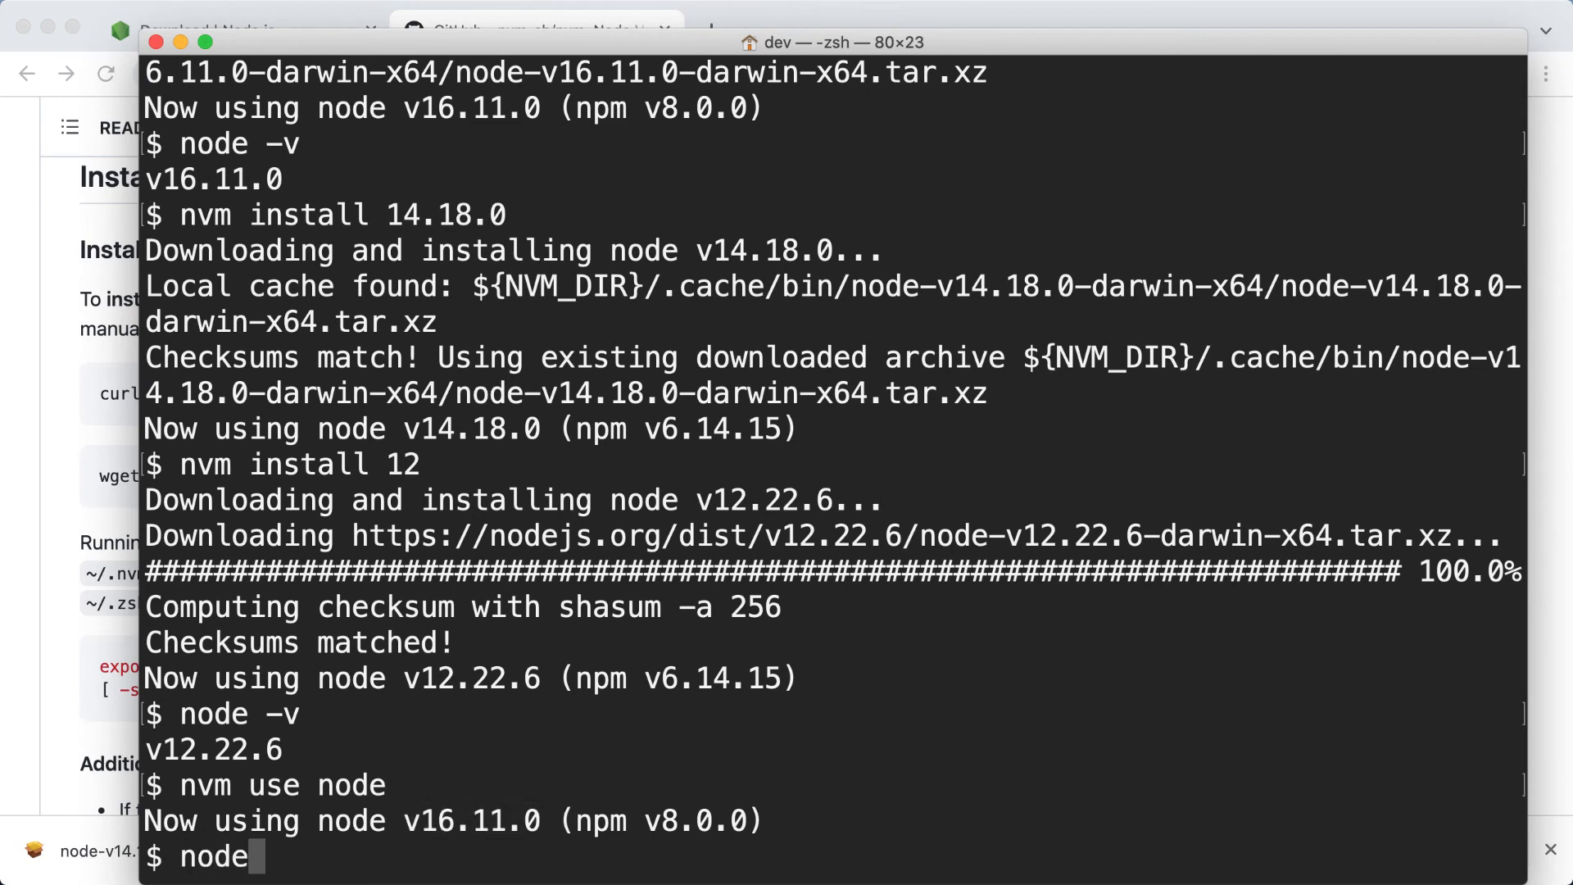
text( -v)
key(Return)
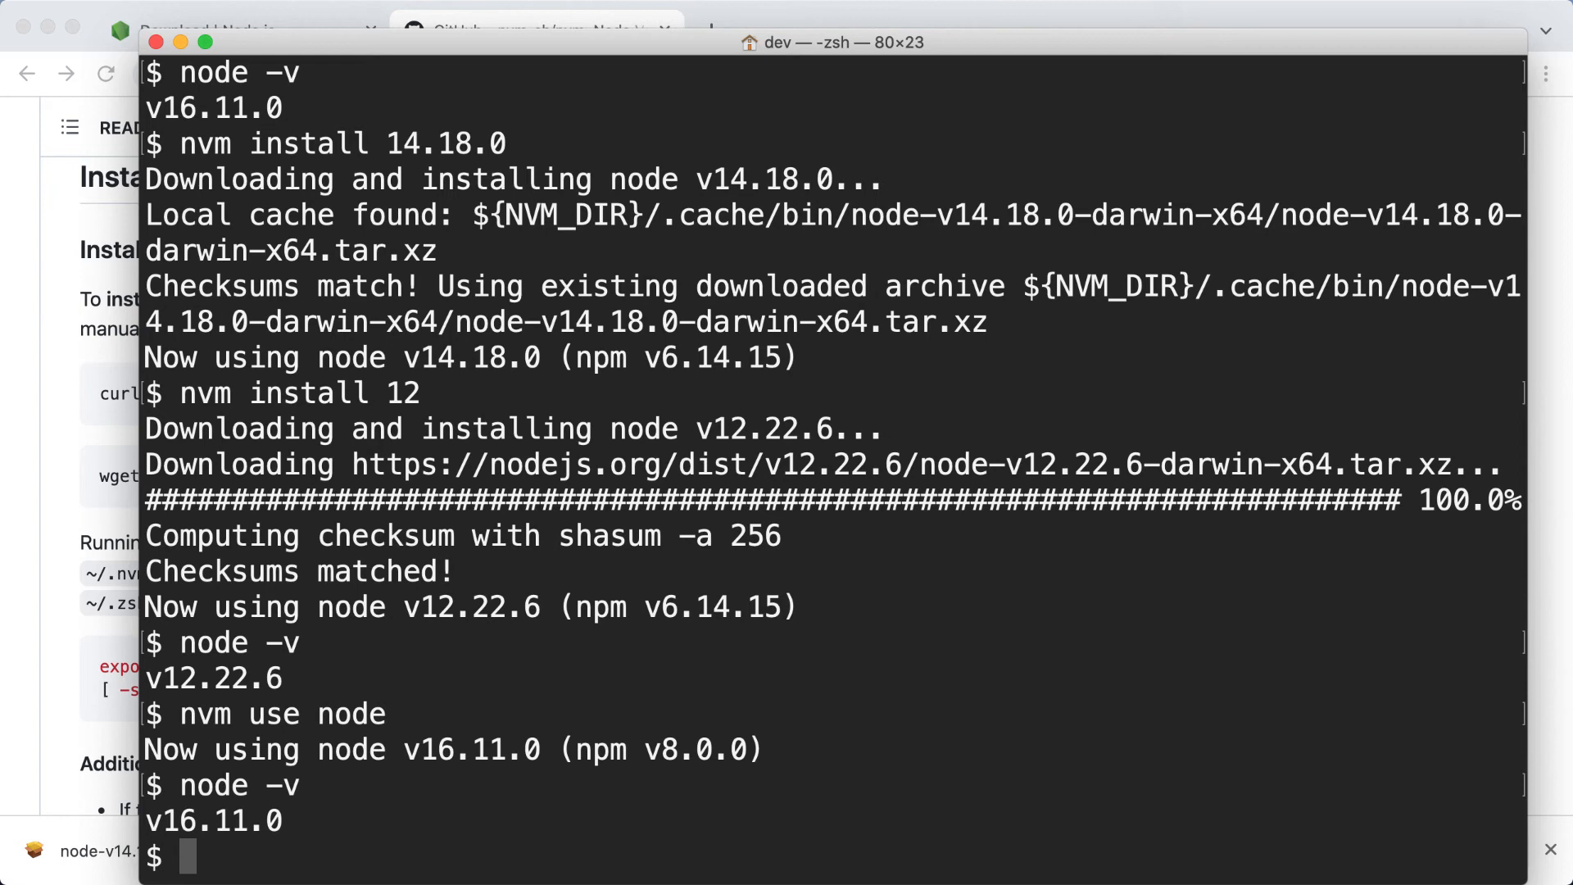
text(nvm)
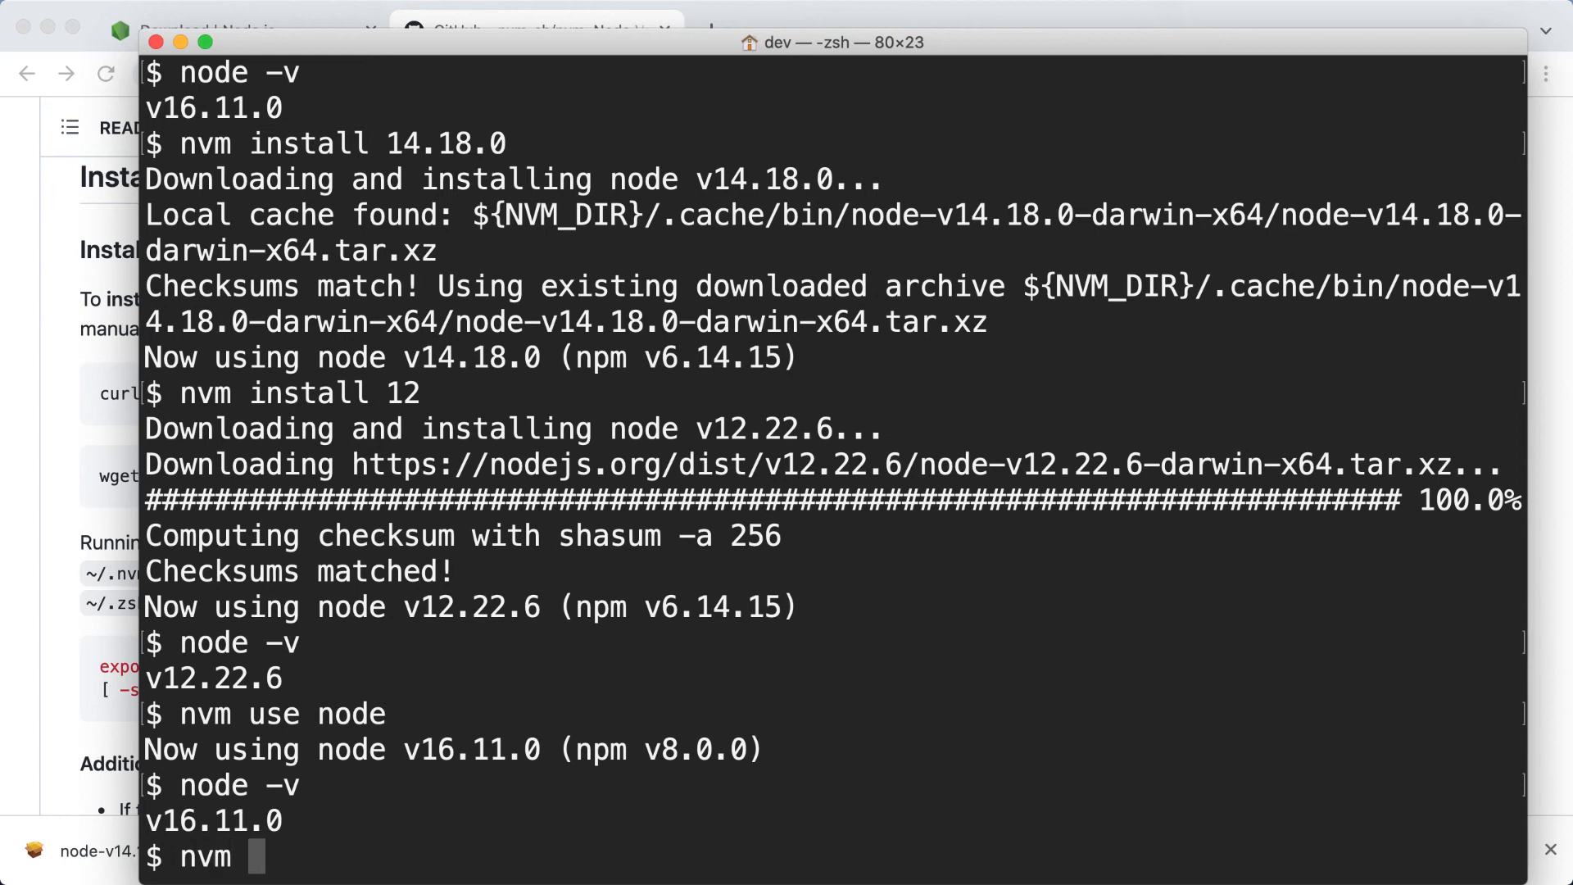
text( use syst)
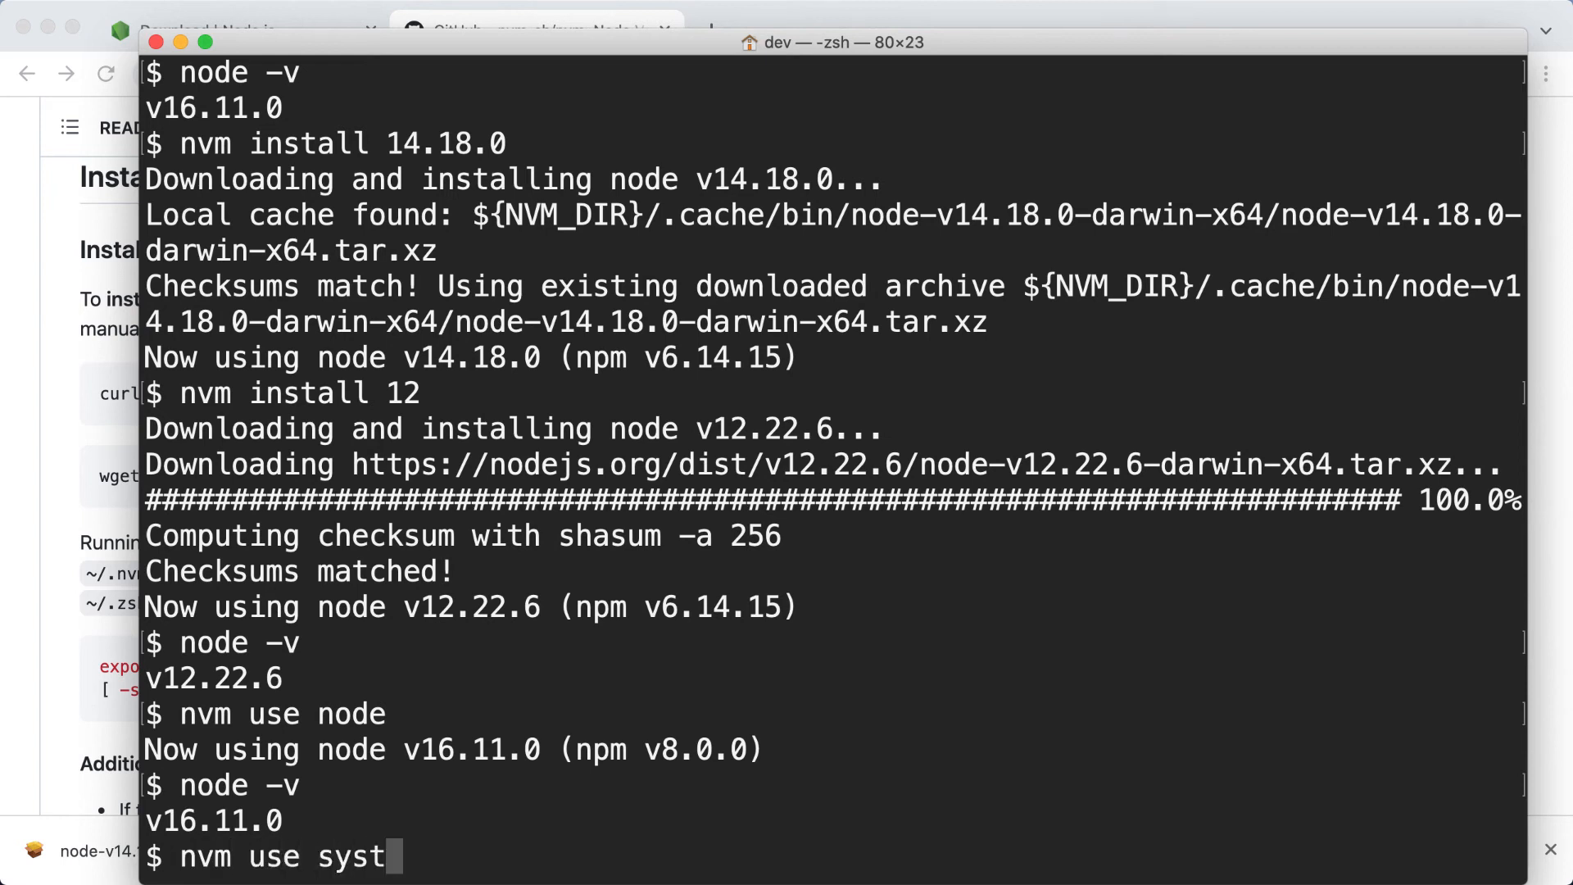
text(em)
Switch to the system-installed Node with nvm use system, reporting v15.14.0.
key(Return)
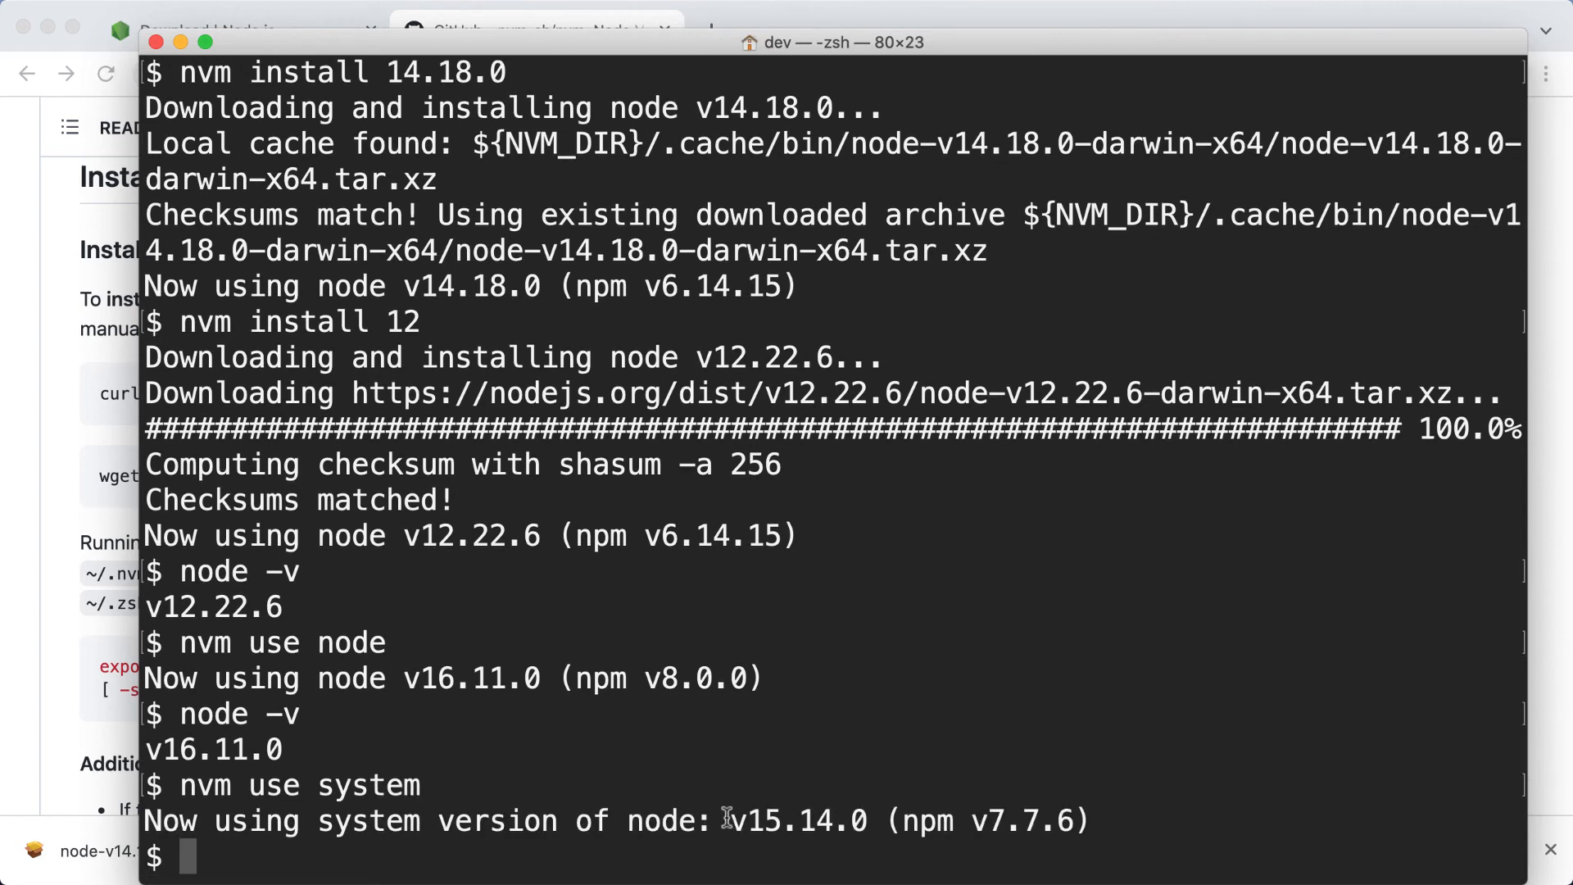
drag(729, 821, 871, 821)
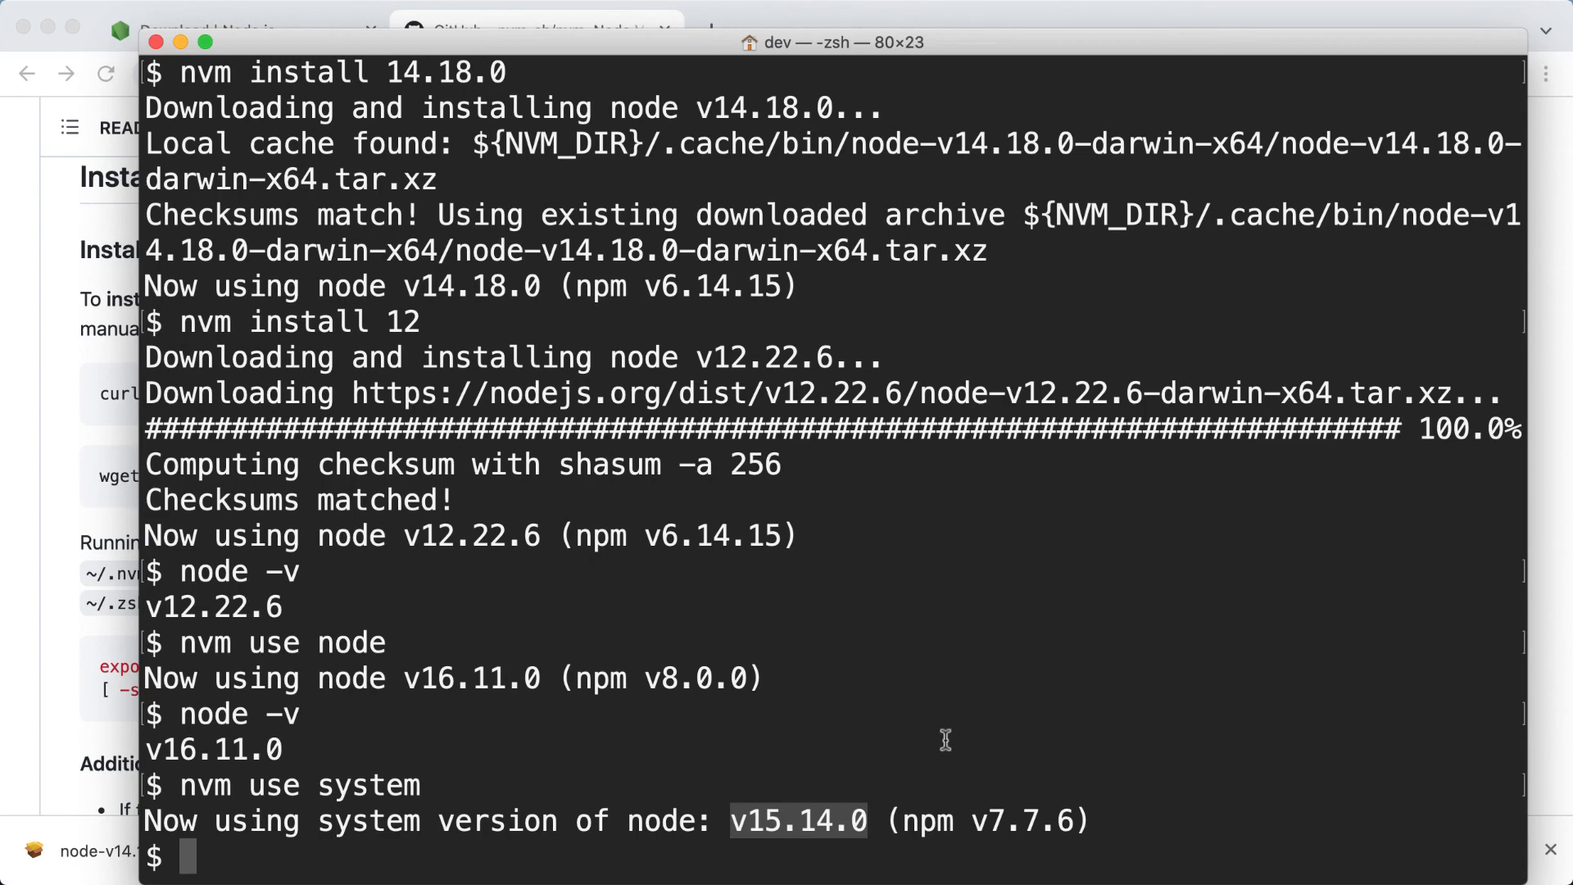
text(nv)
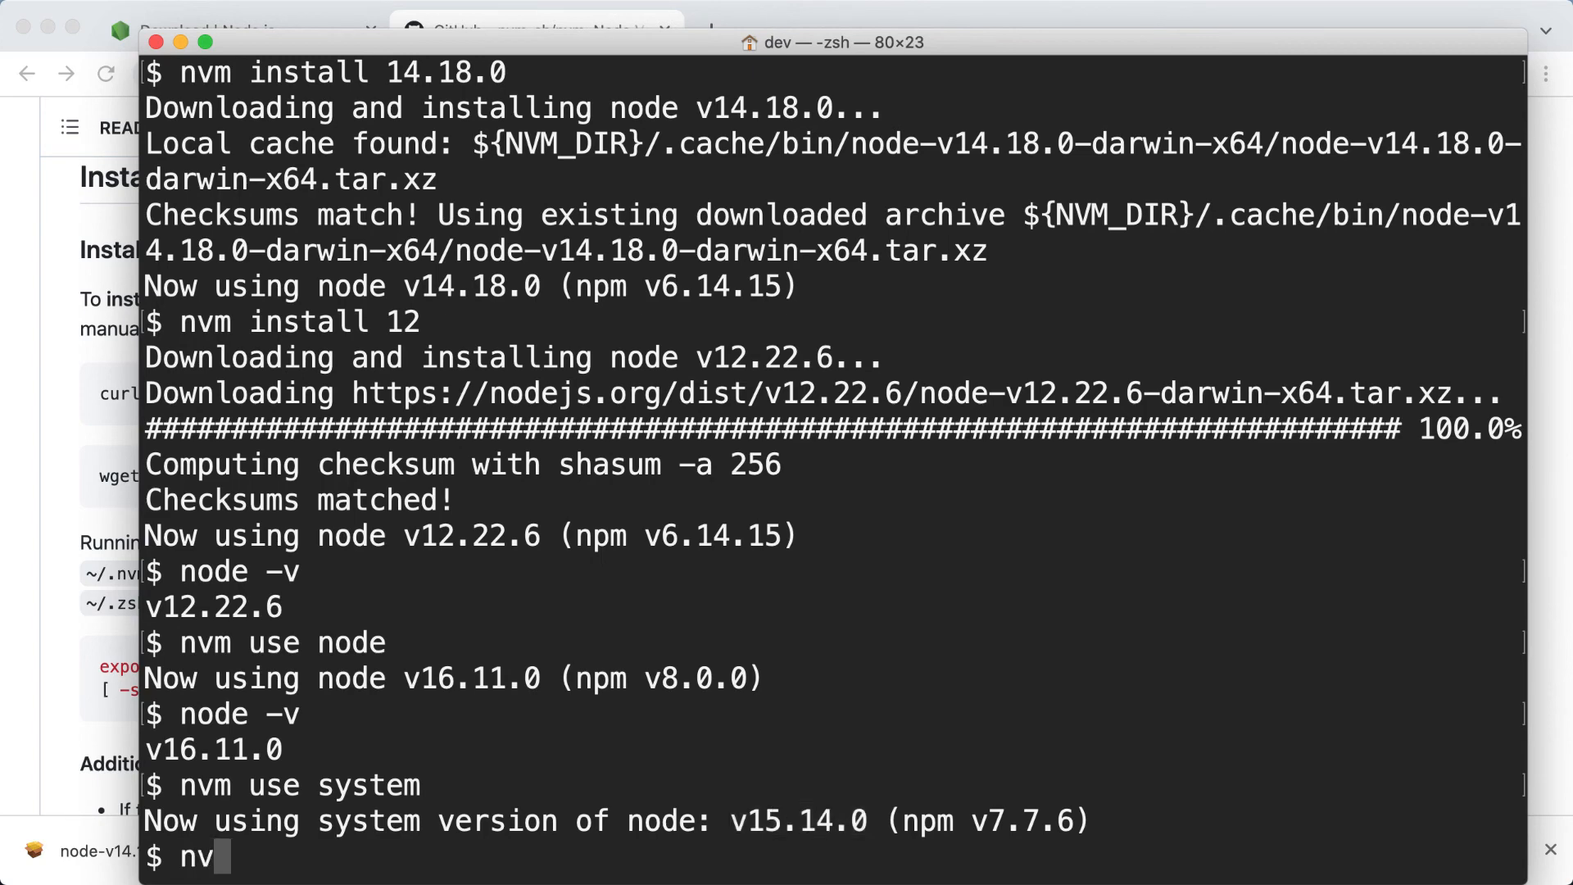
text(m ls)
List installed versions with nvm ls, start nvm ls-remote, and interrupt the long output with Ctrl+C.
key(Return)
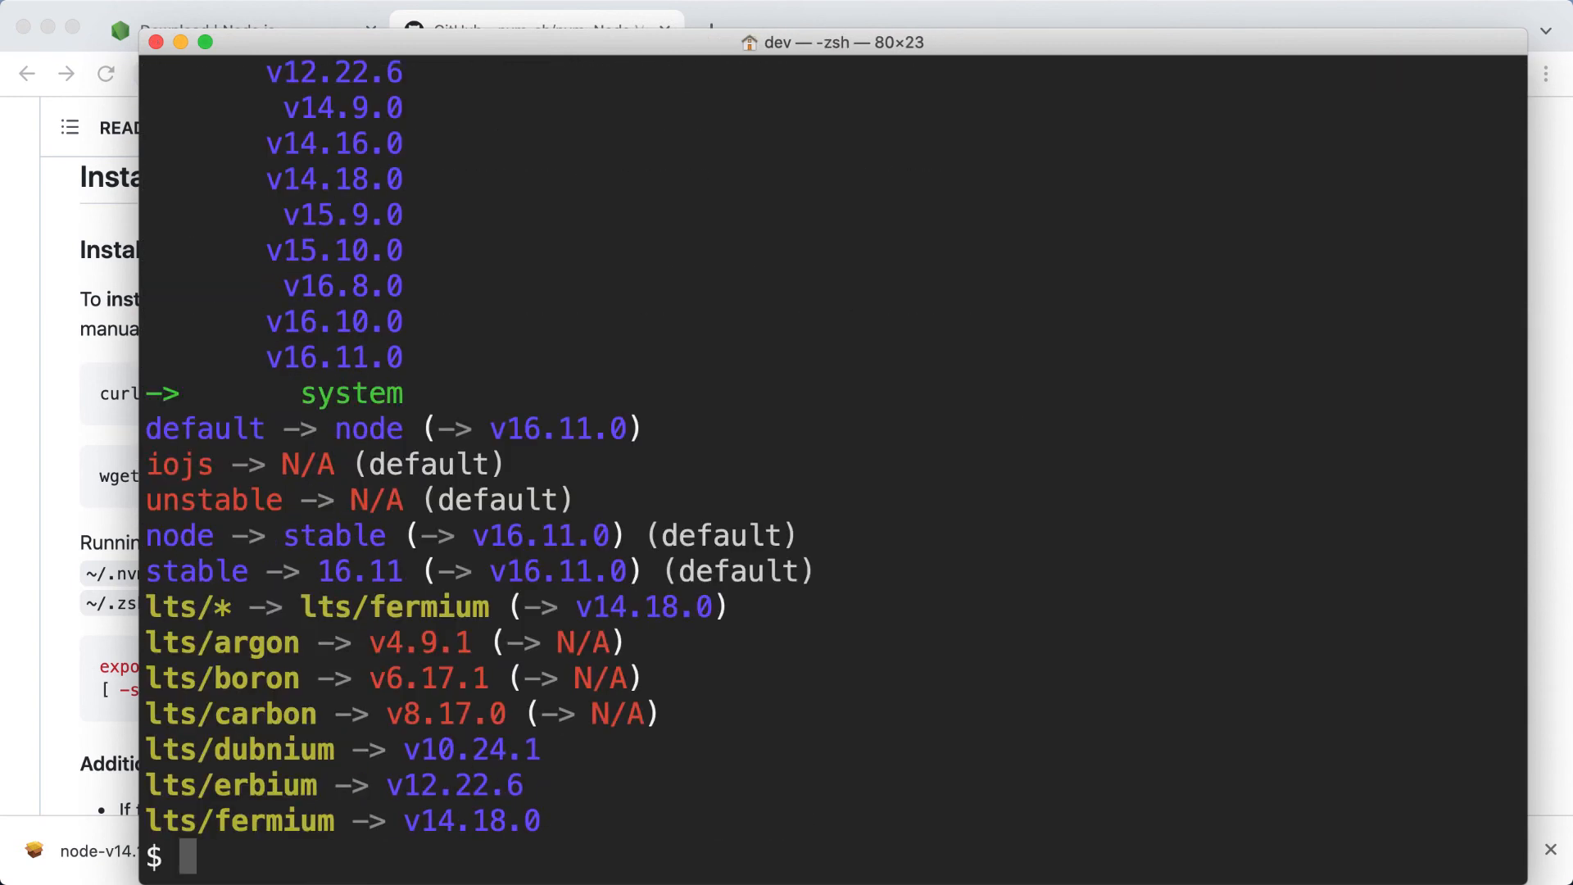
text(nvm )
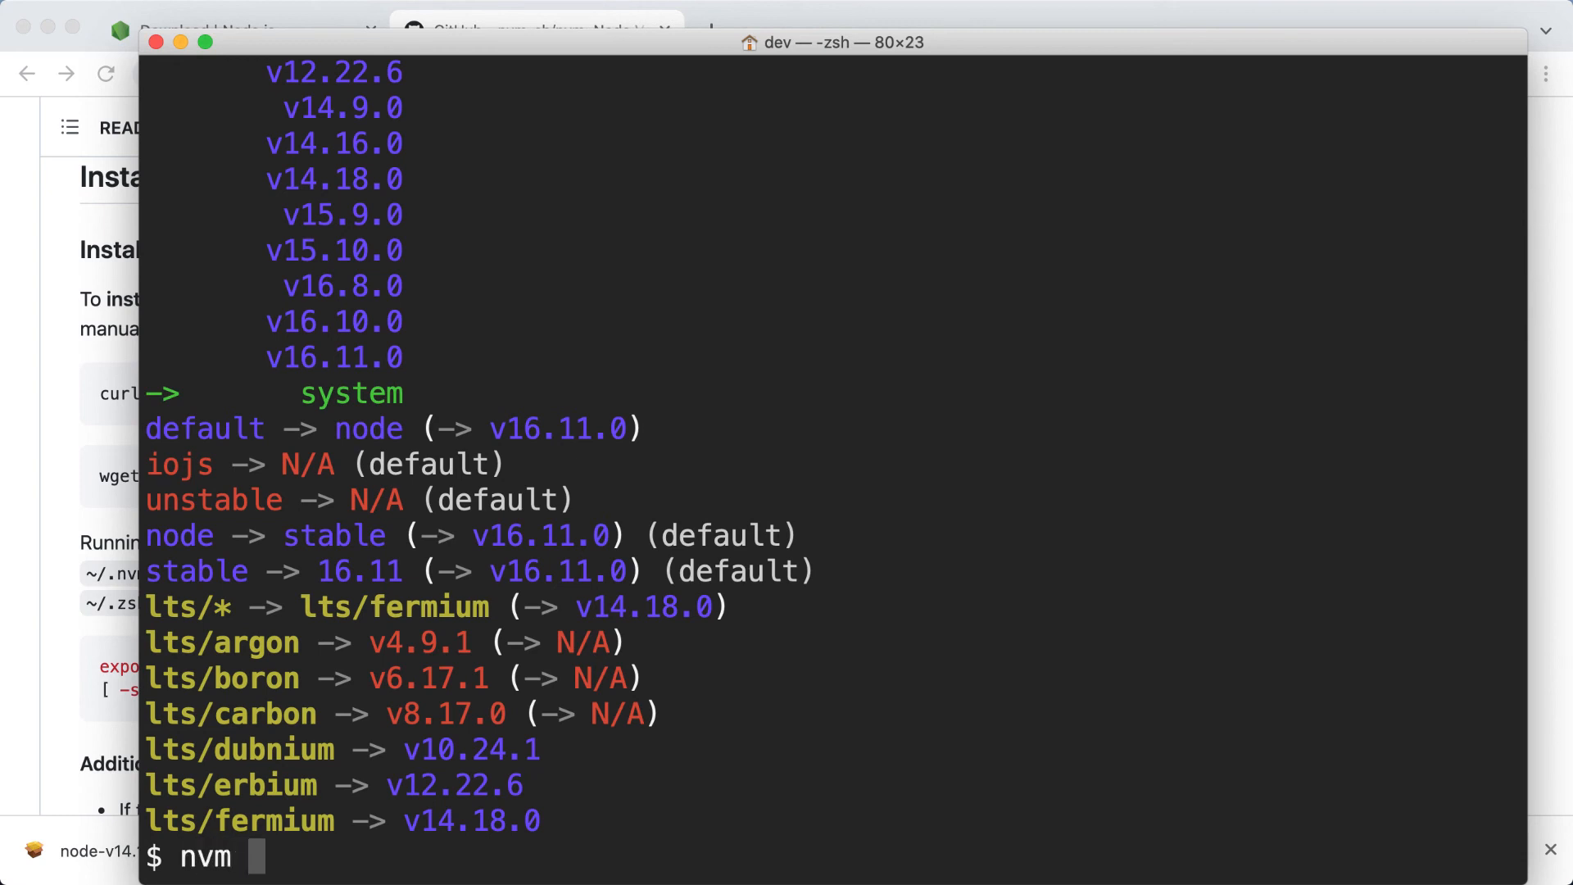
text(ls-remove)
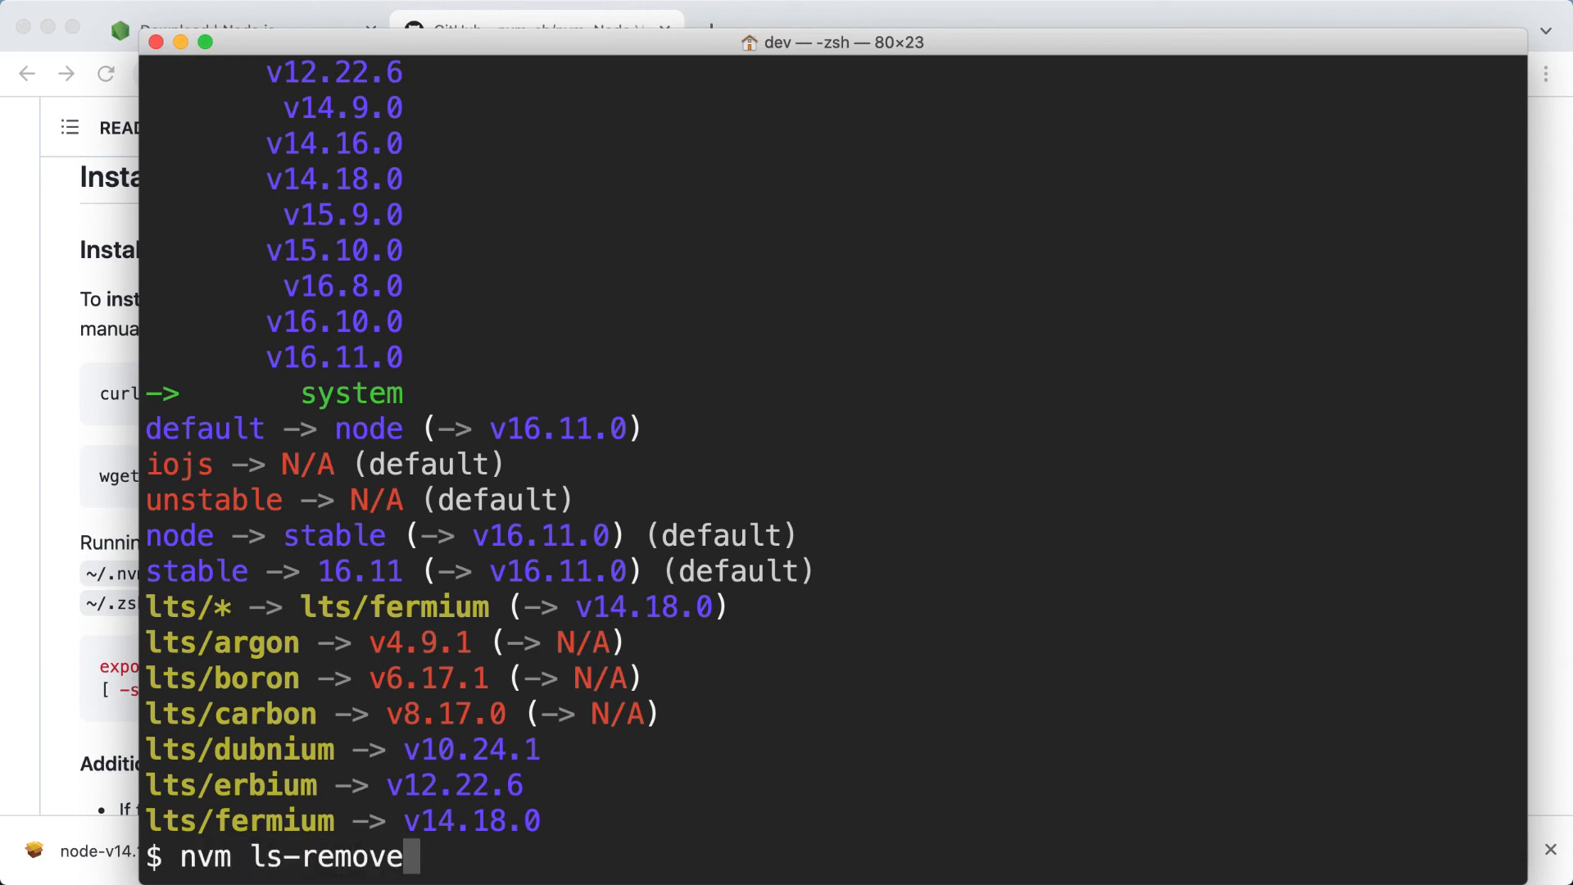
key(BackSpace)
key(BackSpace)
text(te)
key(Return)
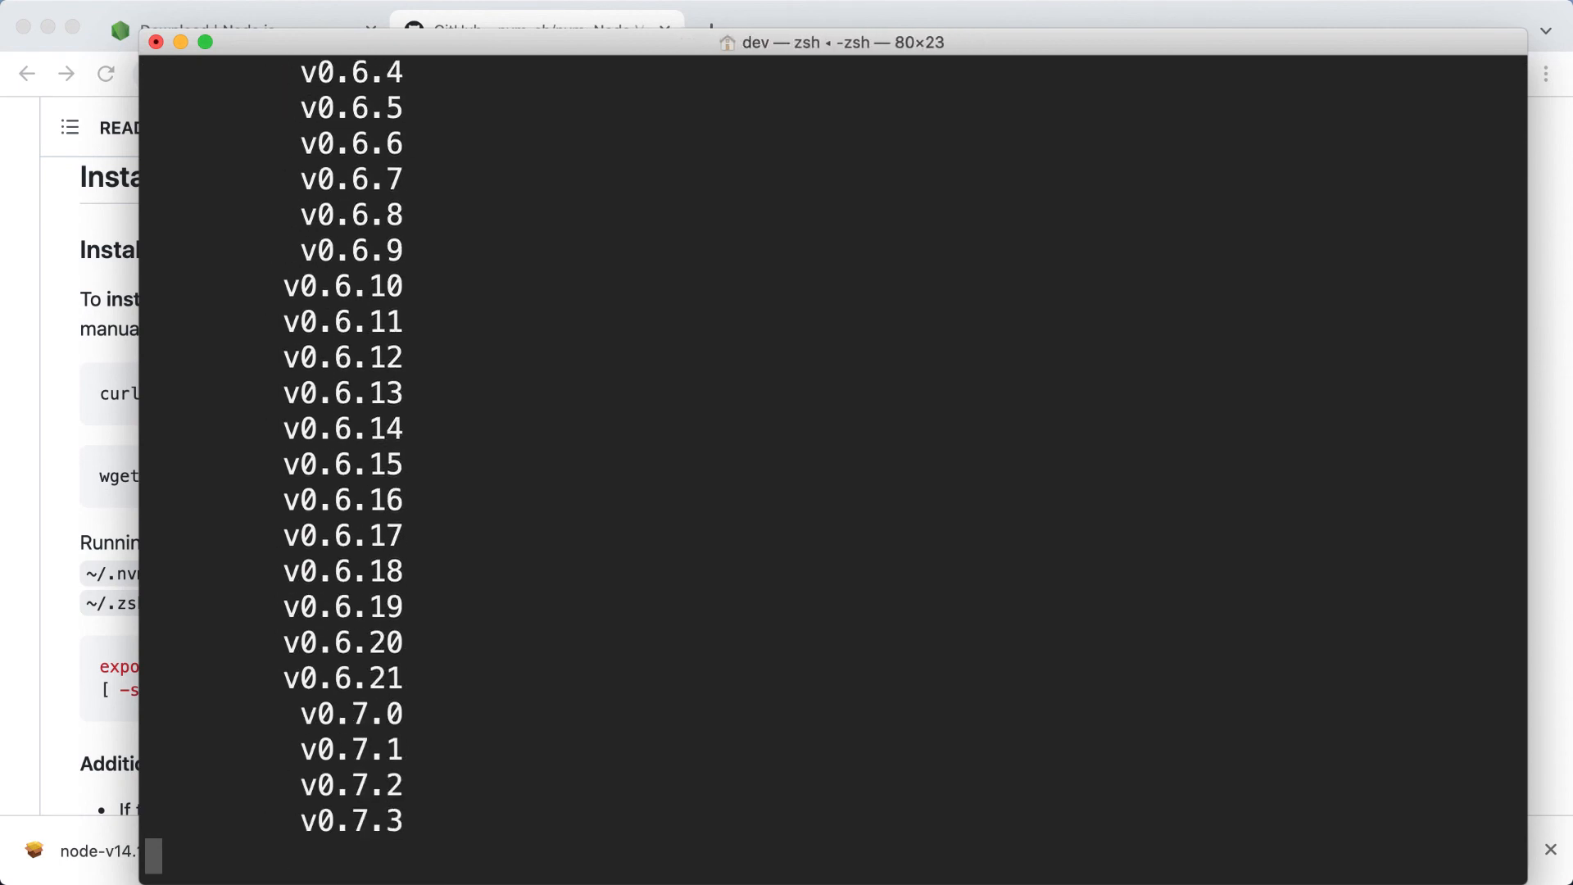
key(ctrl+c)
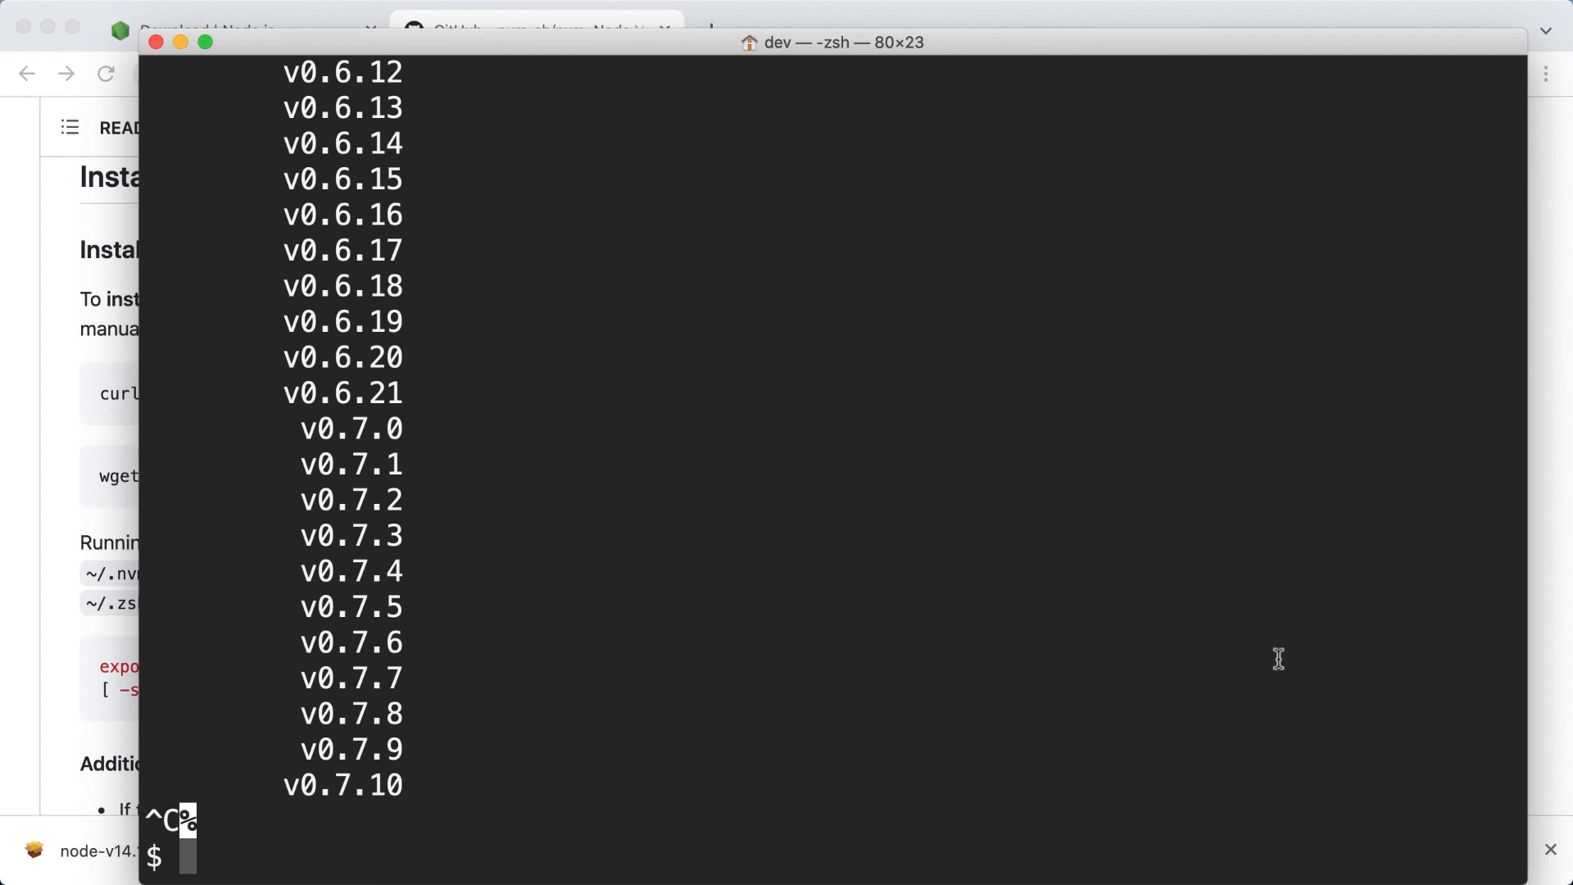
text(nvm)
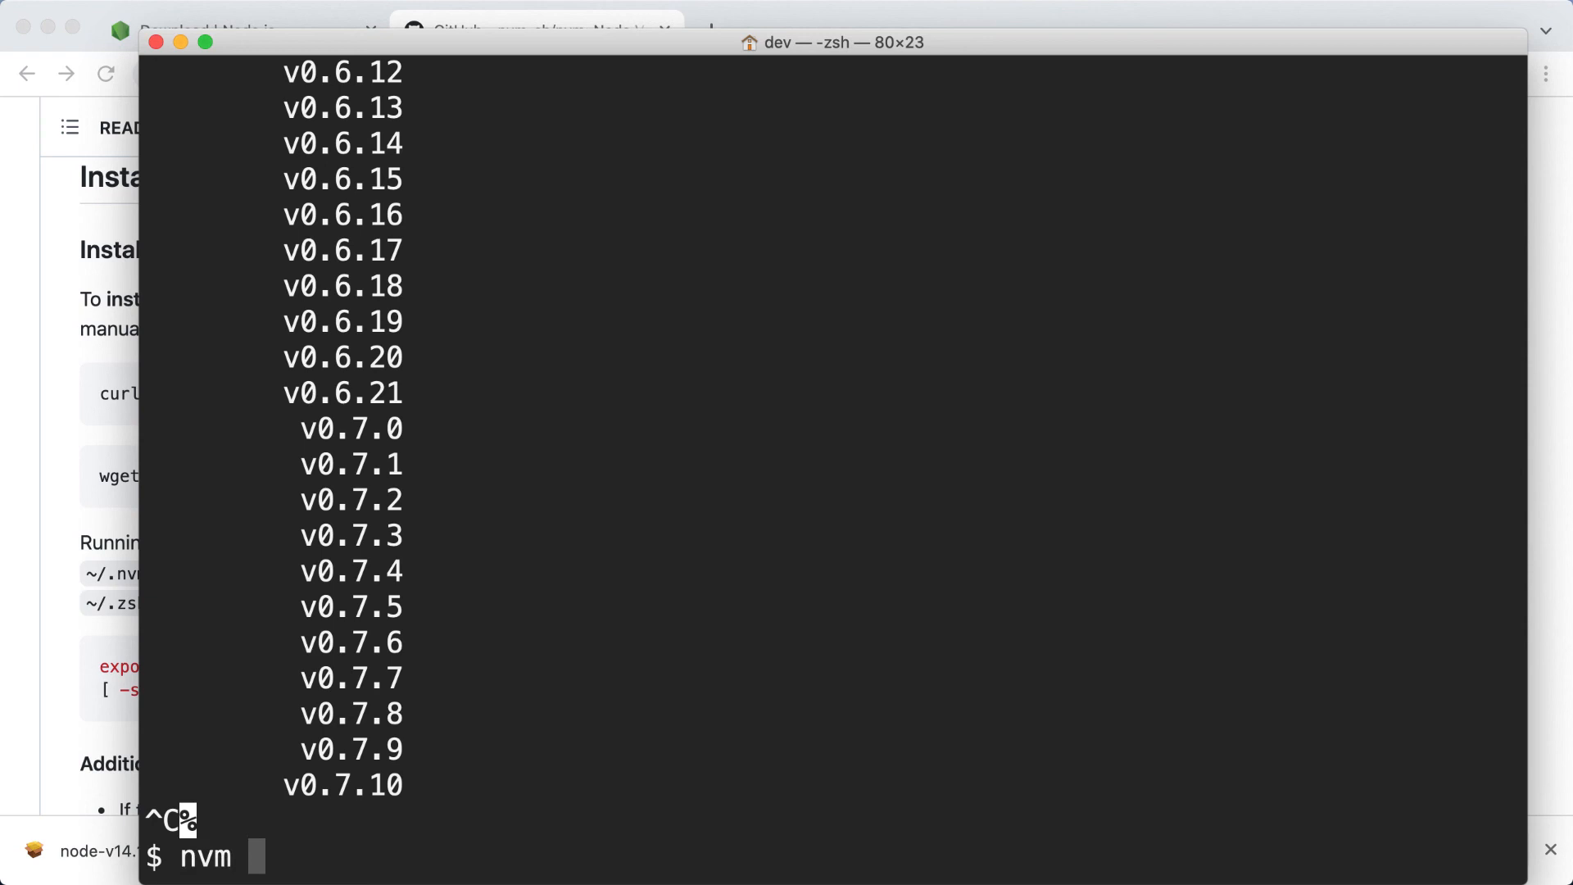
text( alias de)
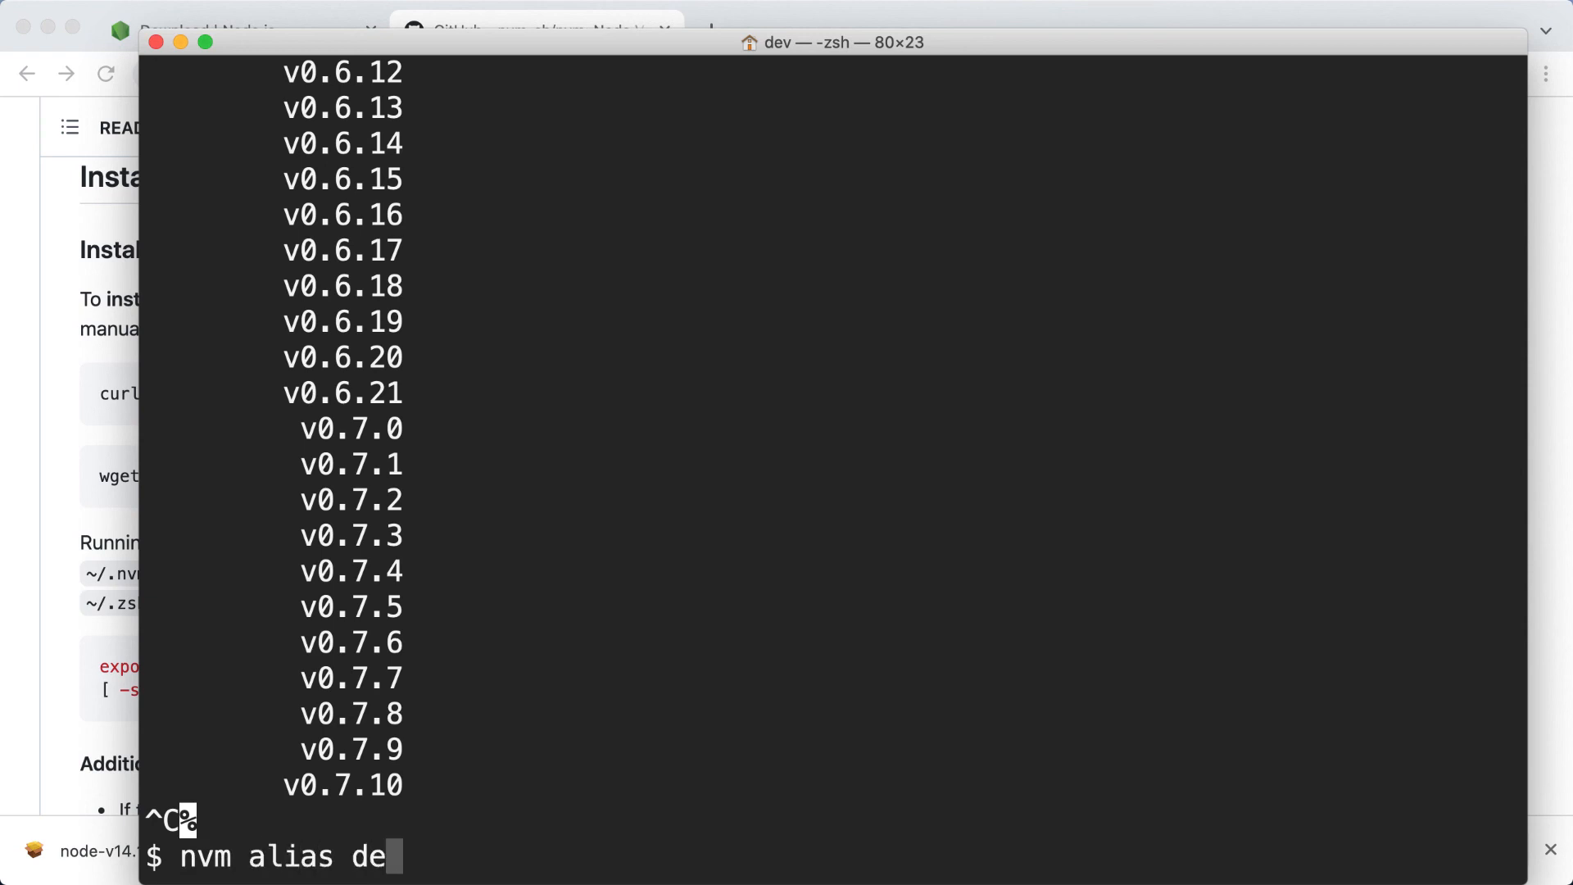
text(fault no)
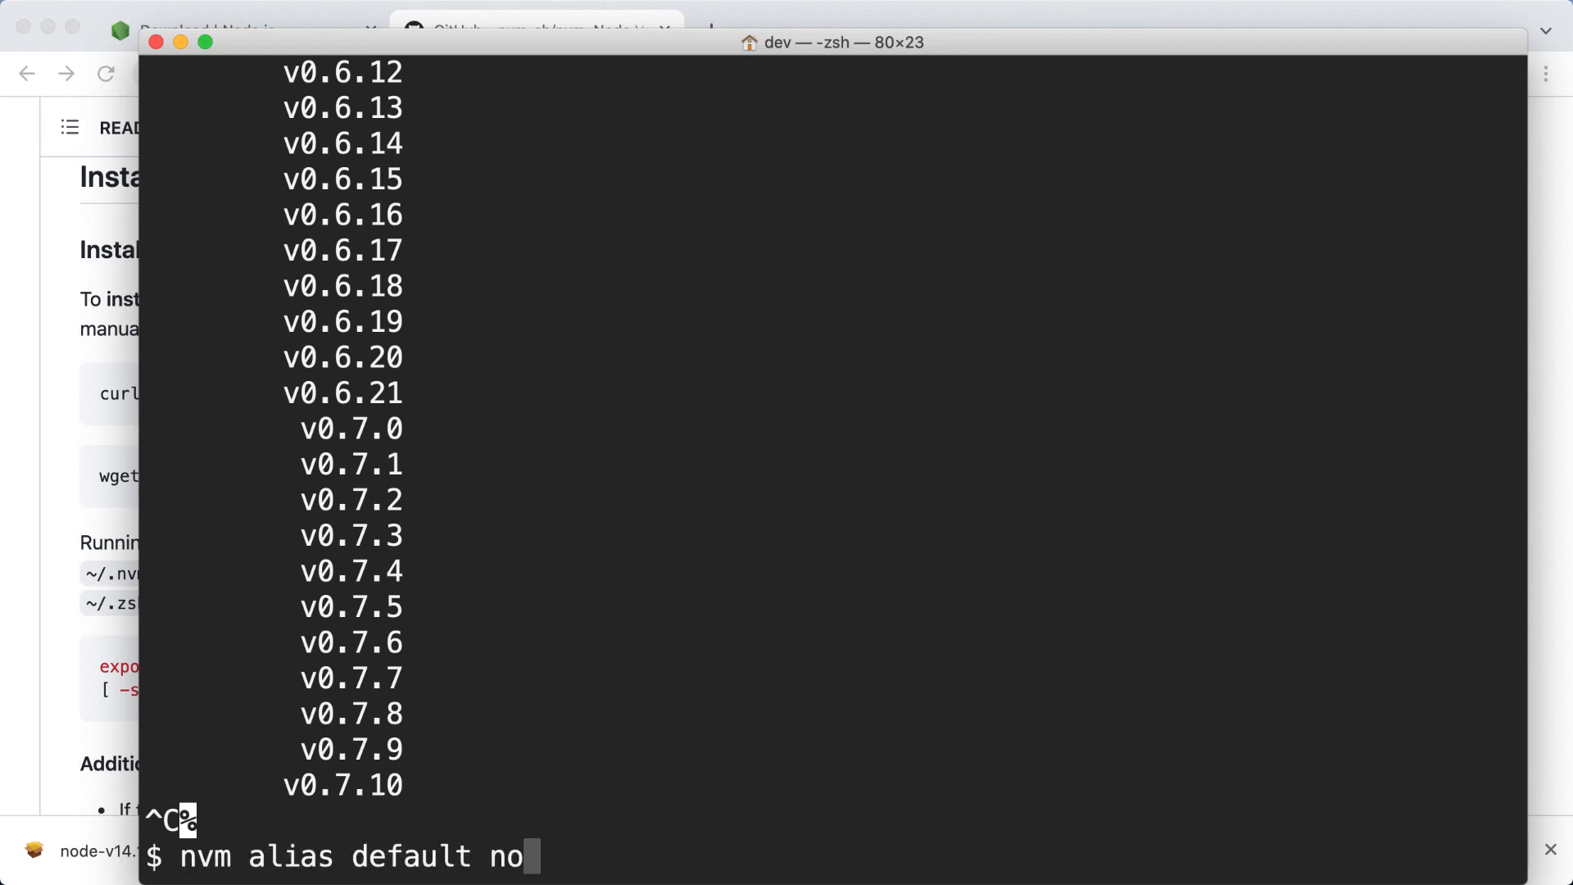
text(de)
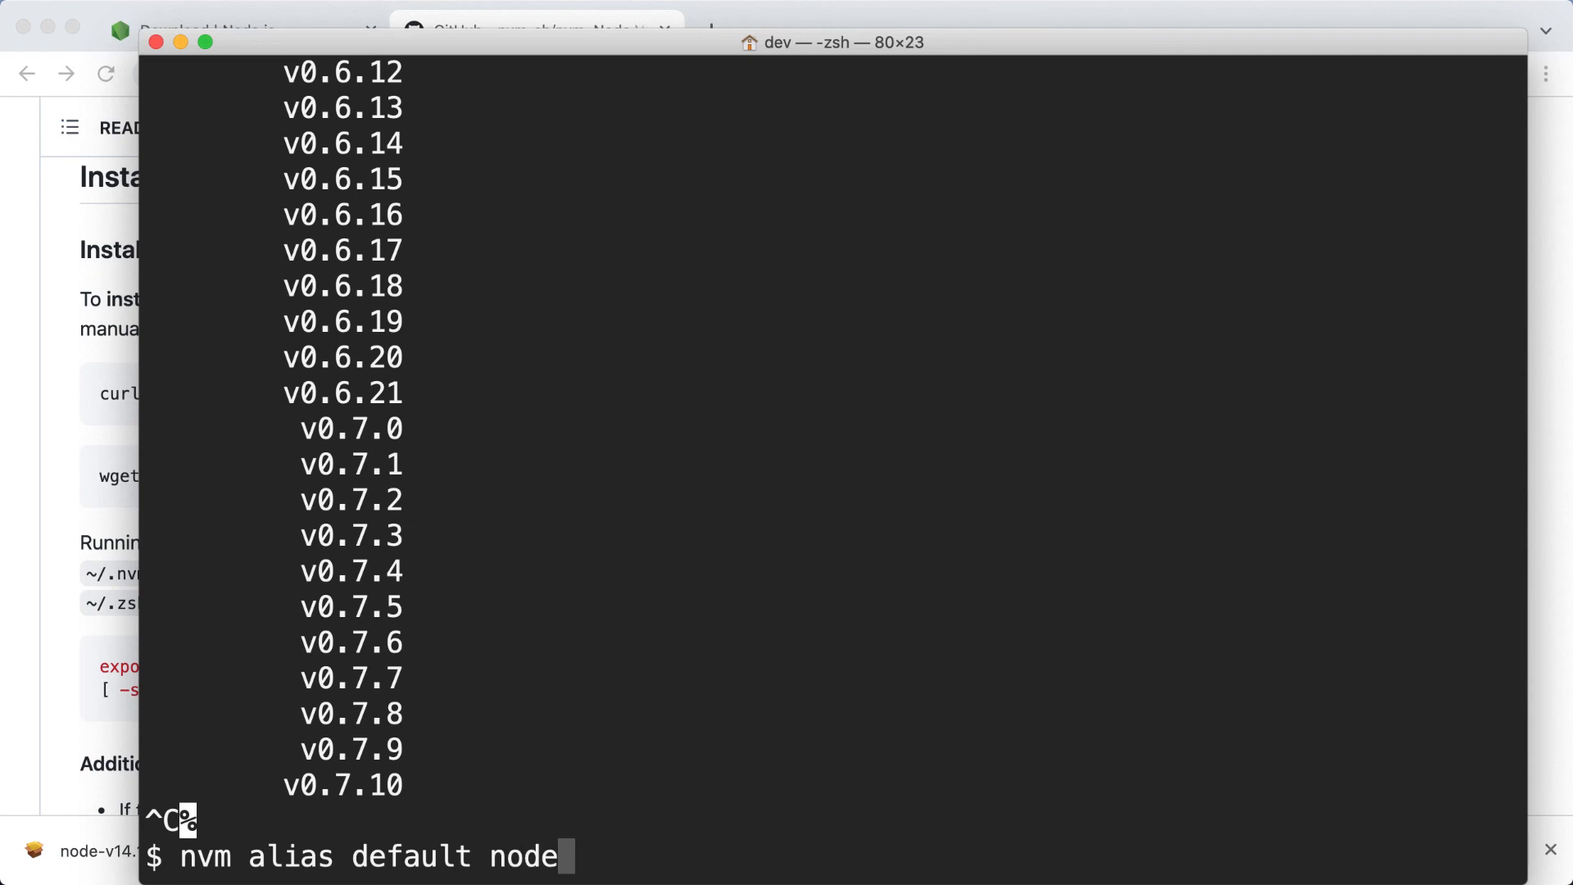
Set the default alias to node (v16.11.0) with nvm alias default node and check node -v.
key(Return)
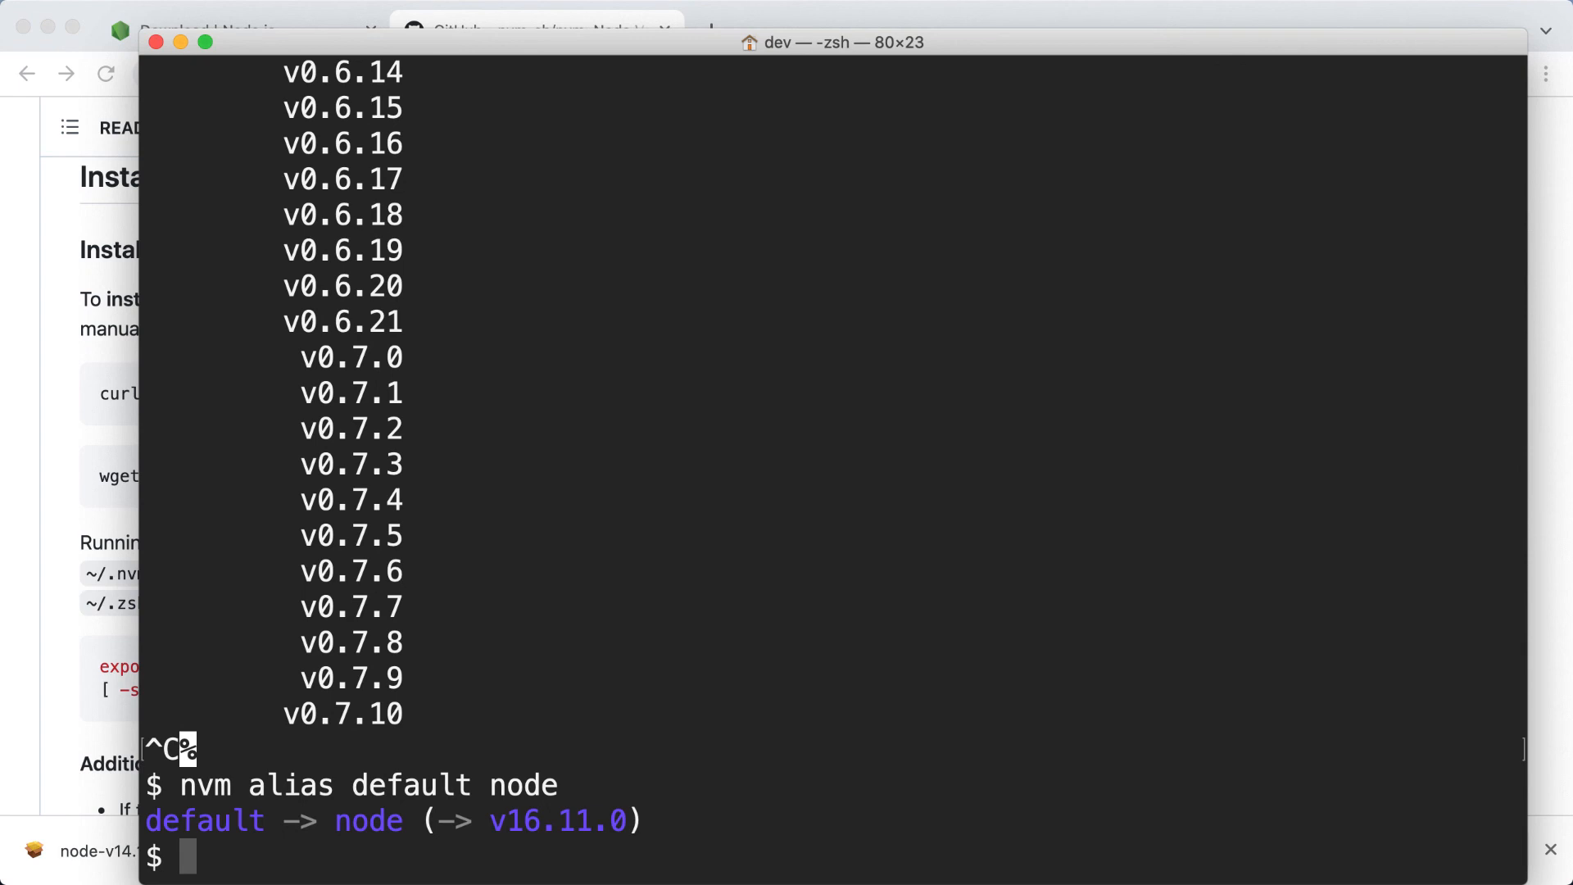
text(node -v)
key(Return)
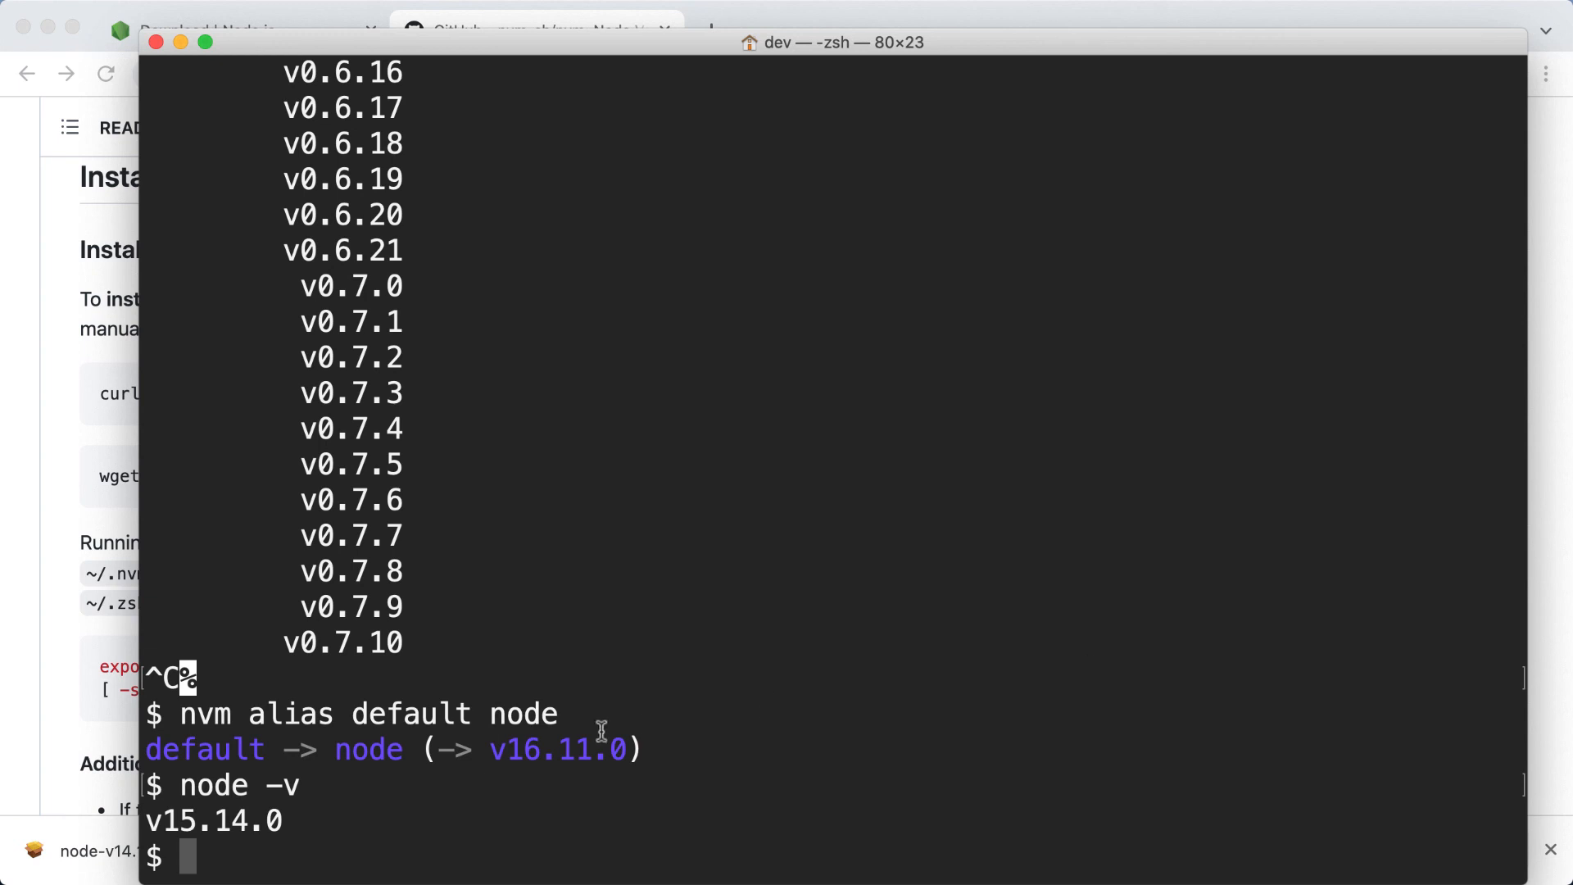
double_click(391, 749)
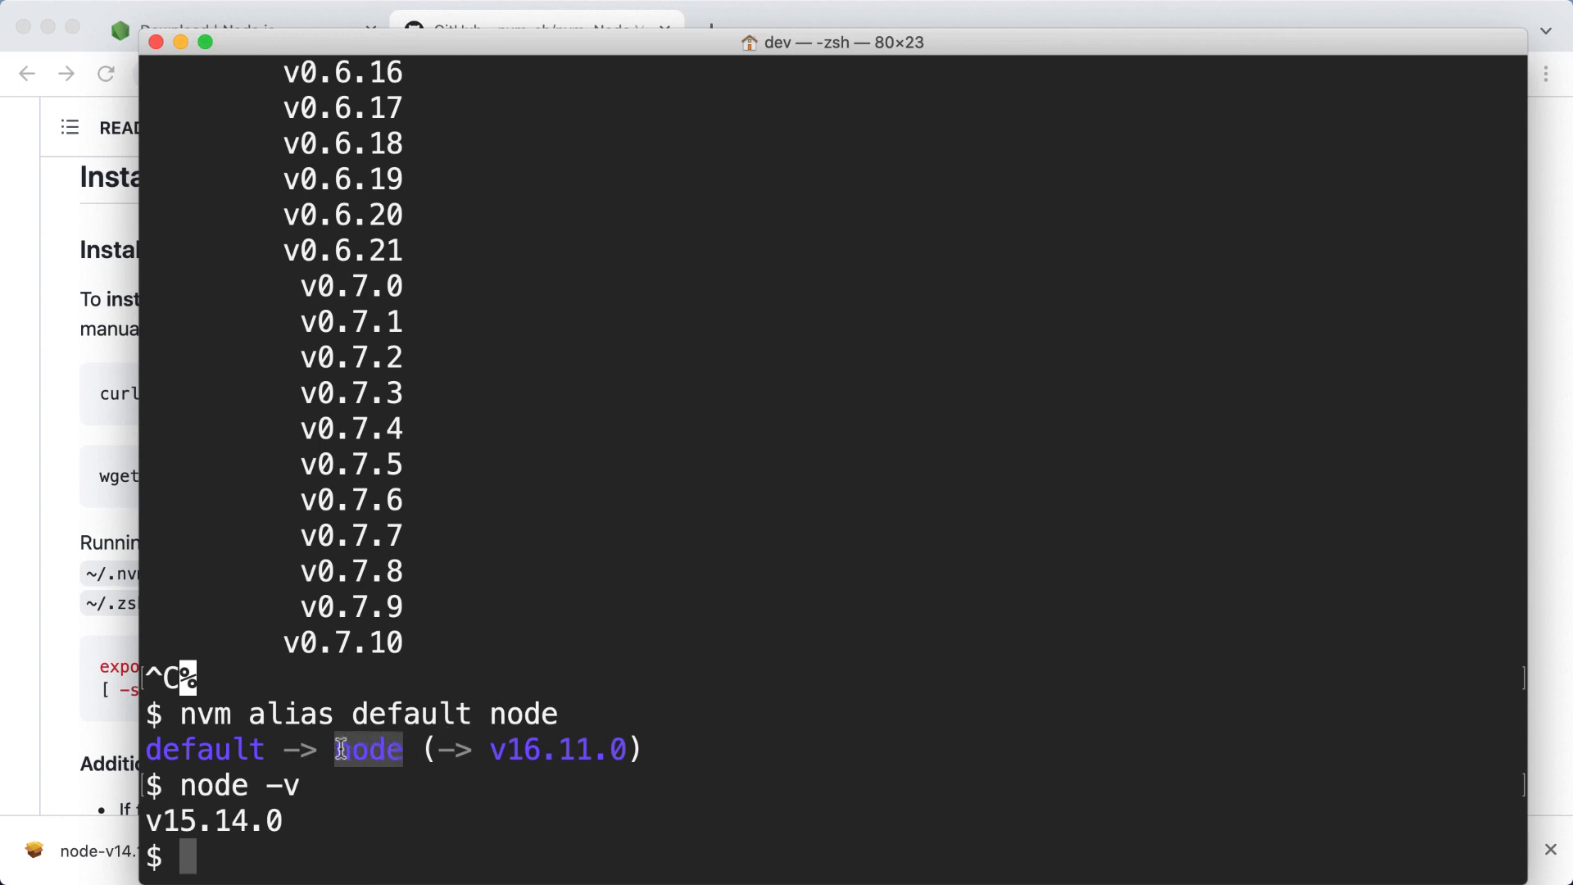
double_click(491, 749)
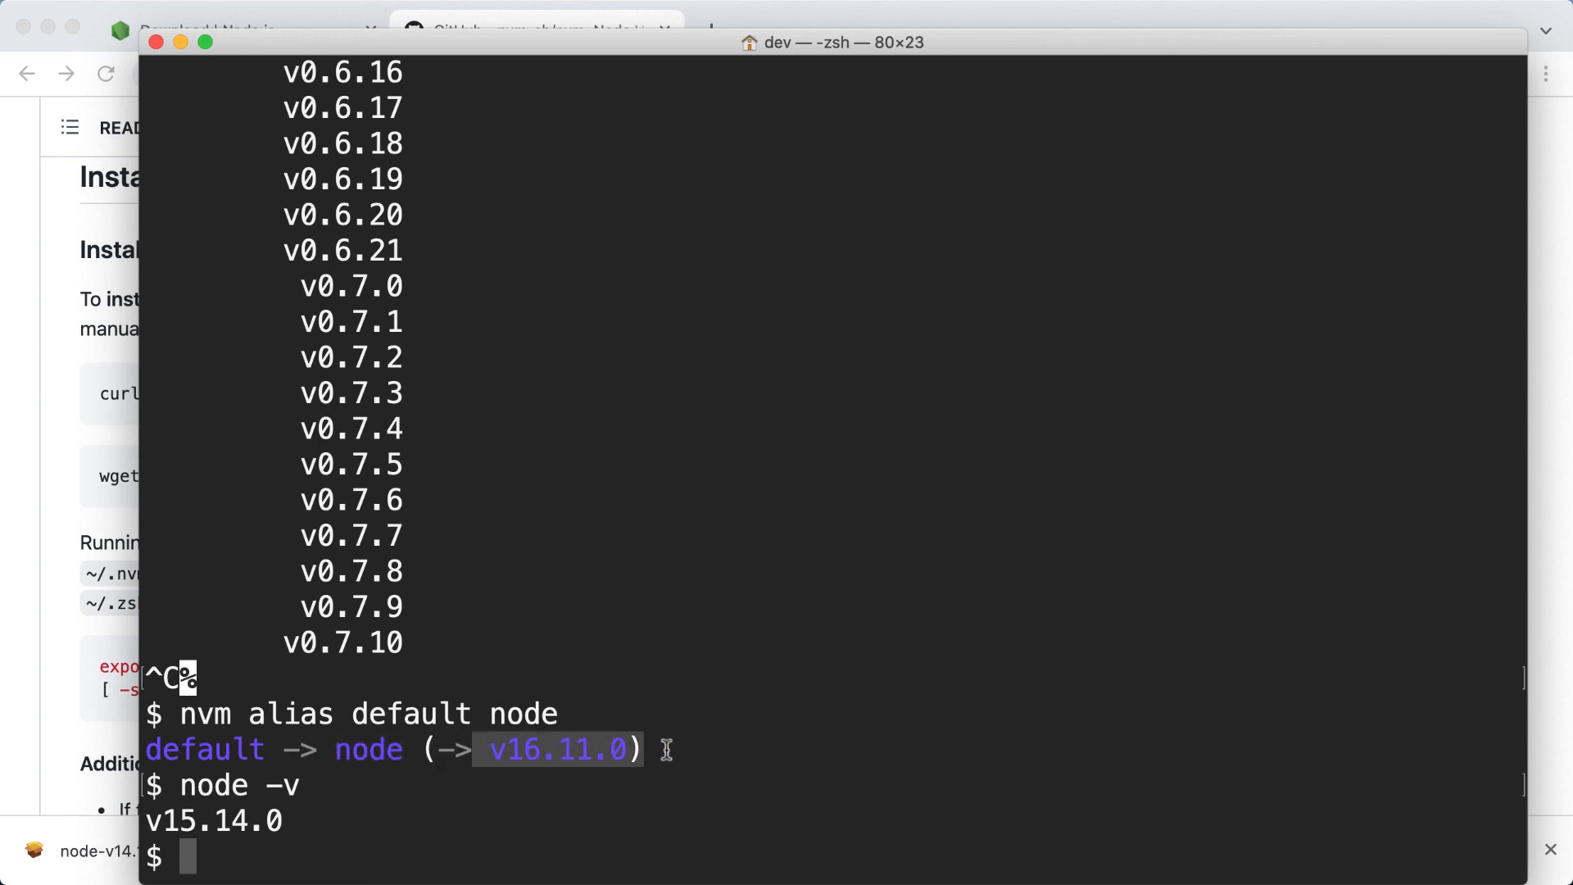
click(664, 750)
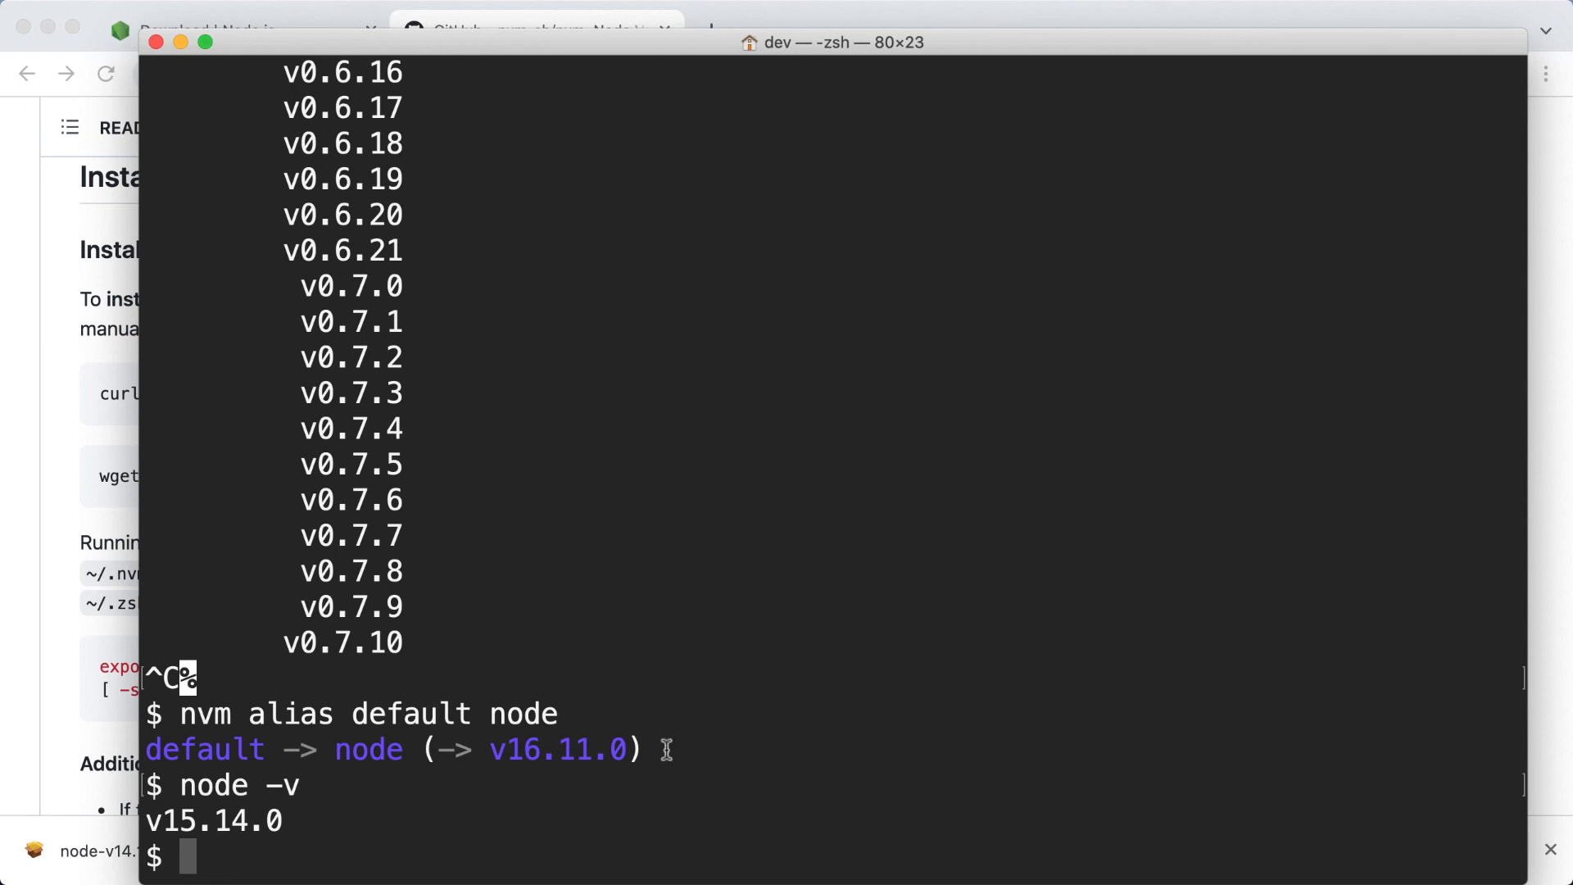
text(nmv)
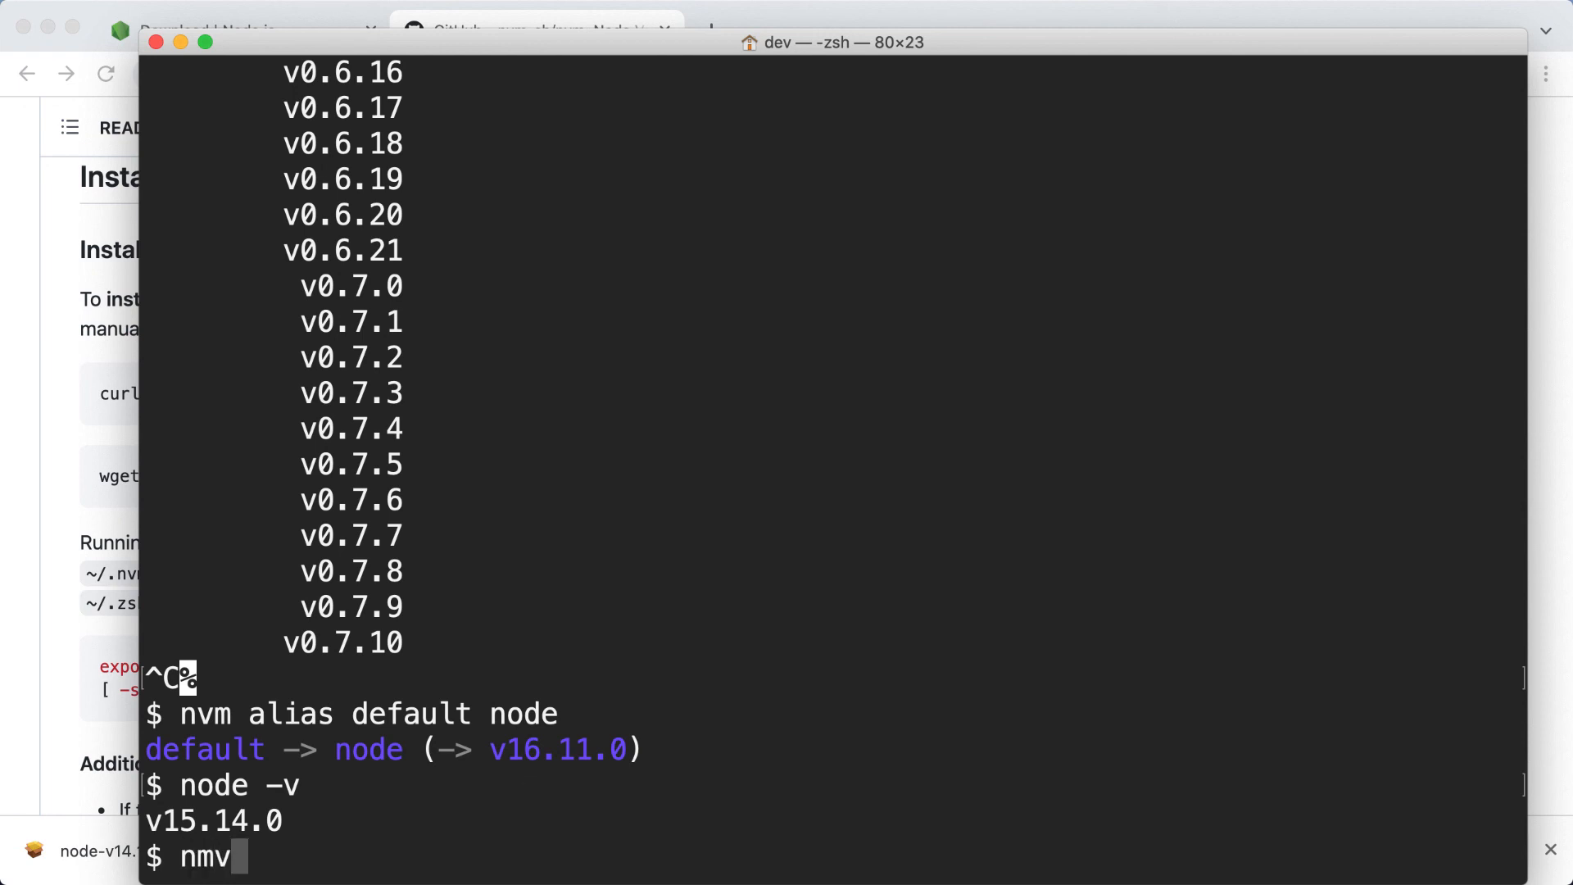
Switch the shell to the default version with nvm use default, now v16.11.0 (npm 8.0.0).
key(BackSpace)
key(BackSpace)
text(m)
key(BackSpace)
text(vm)
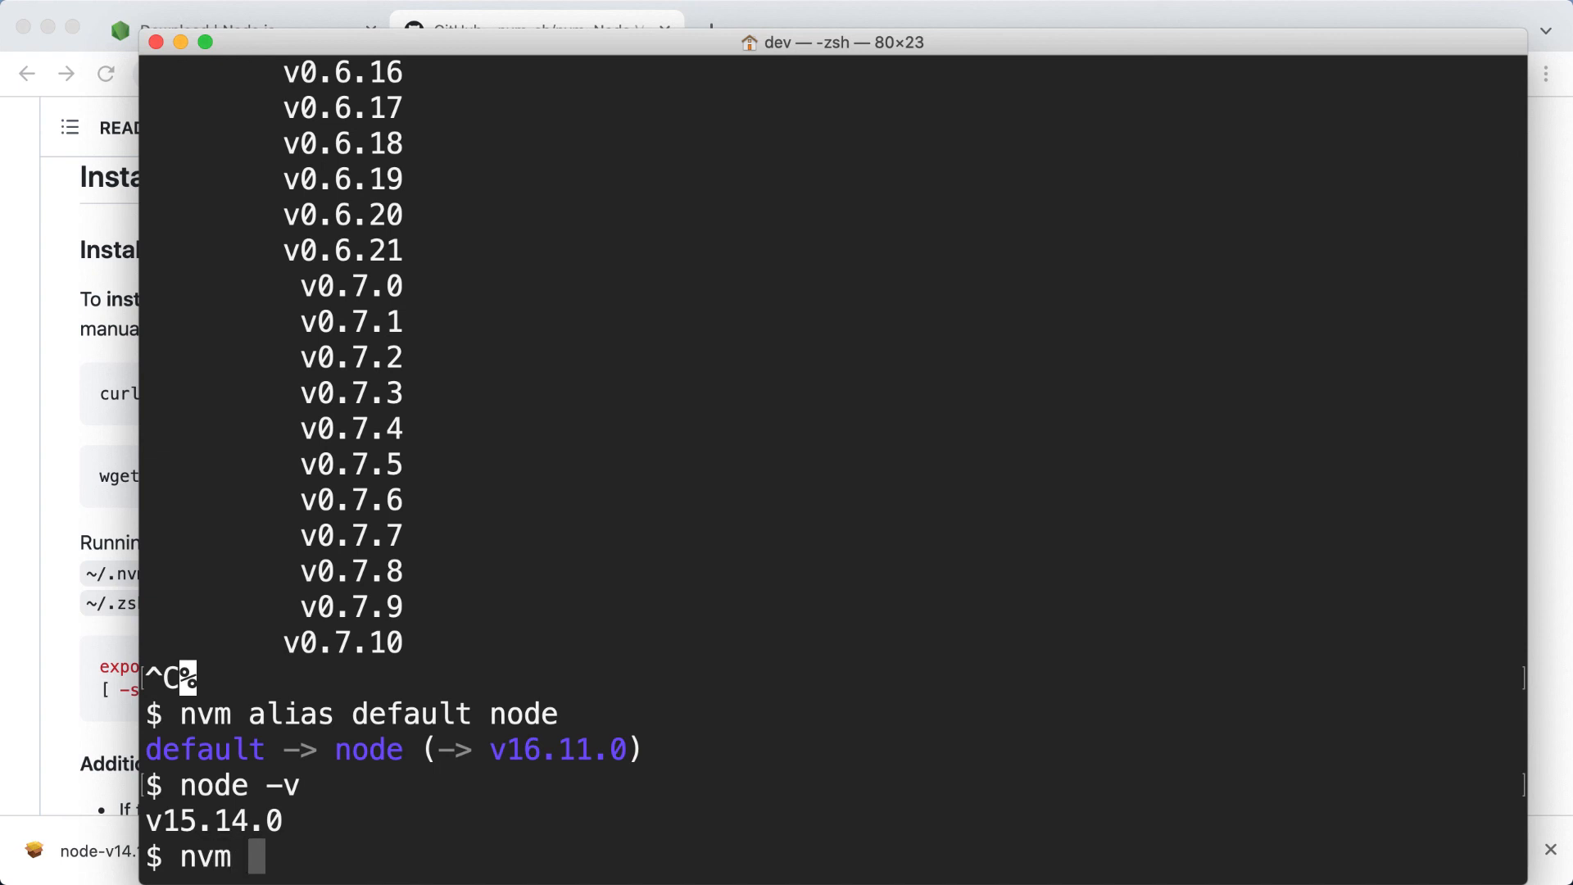
text( use defaykt)
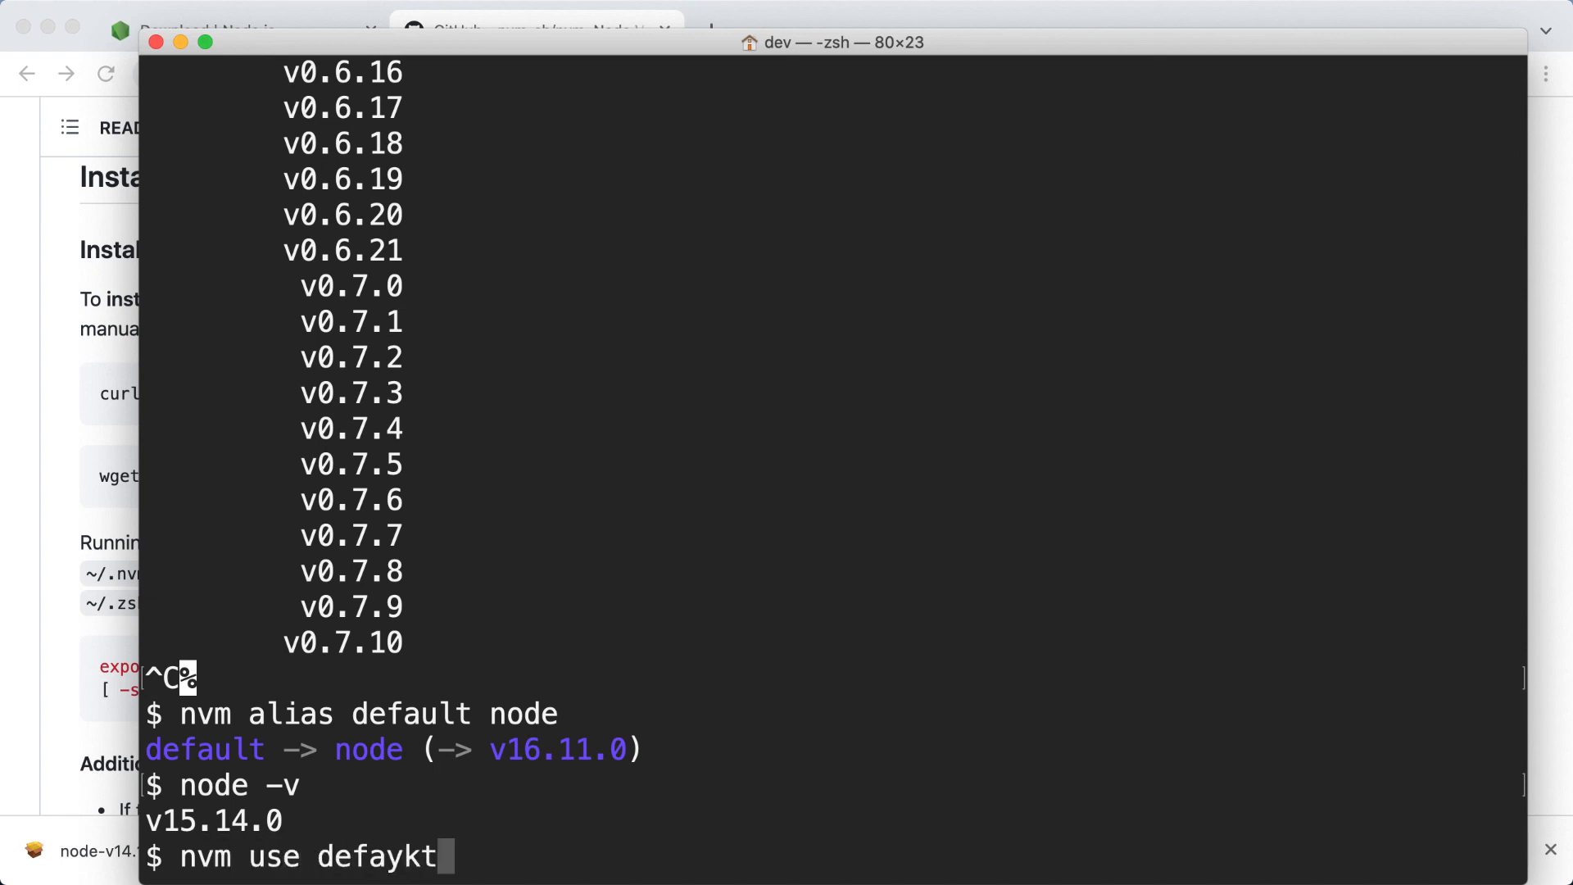
key(BackSpace)
key(BackSpace)
key(BackSpace)
text(ult)
key(Return)
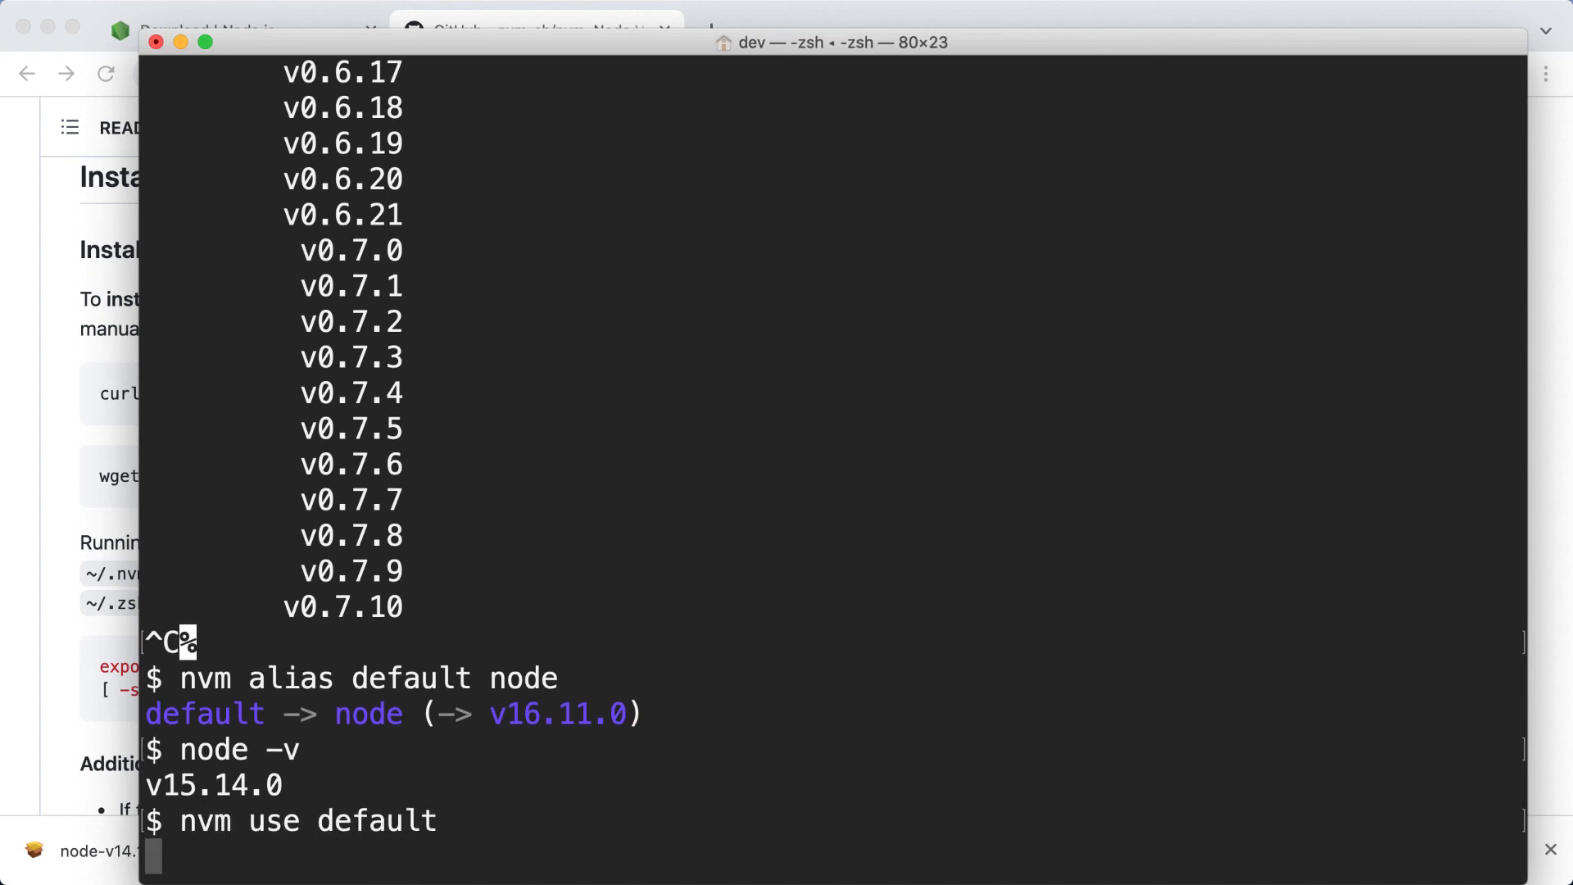
drag(402, 821, 545, 821)
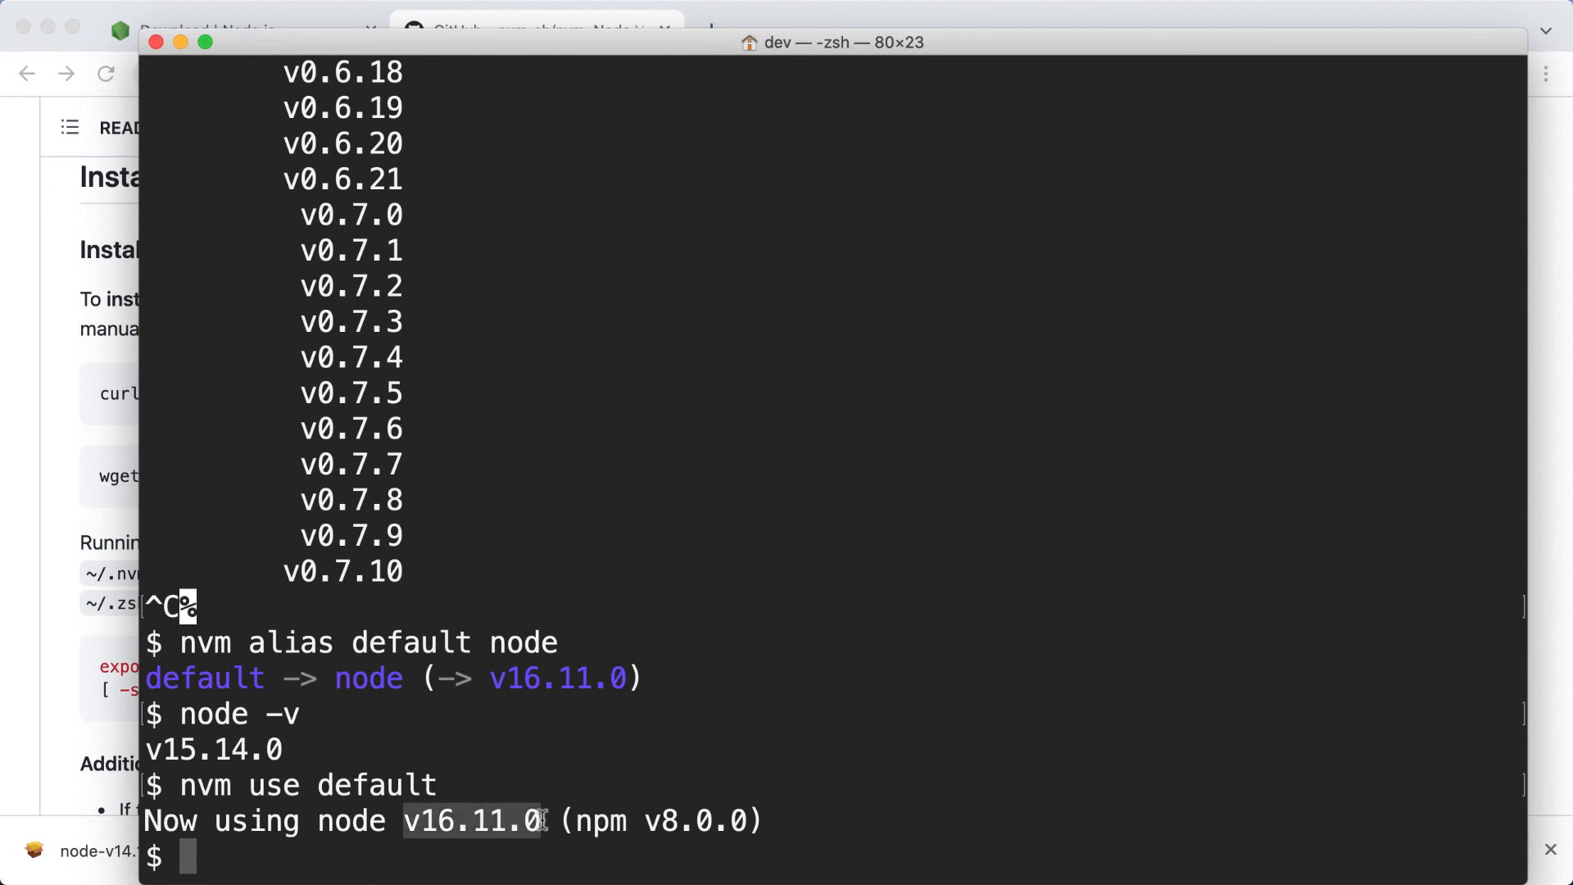